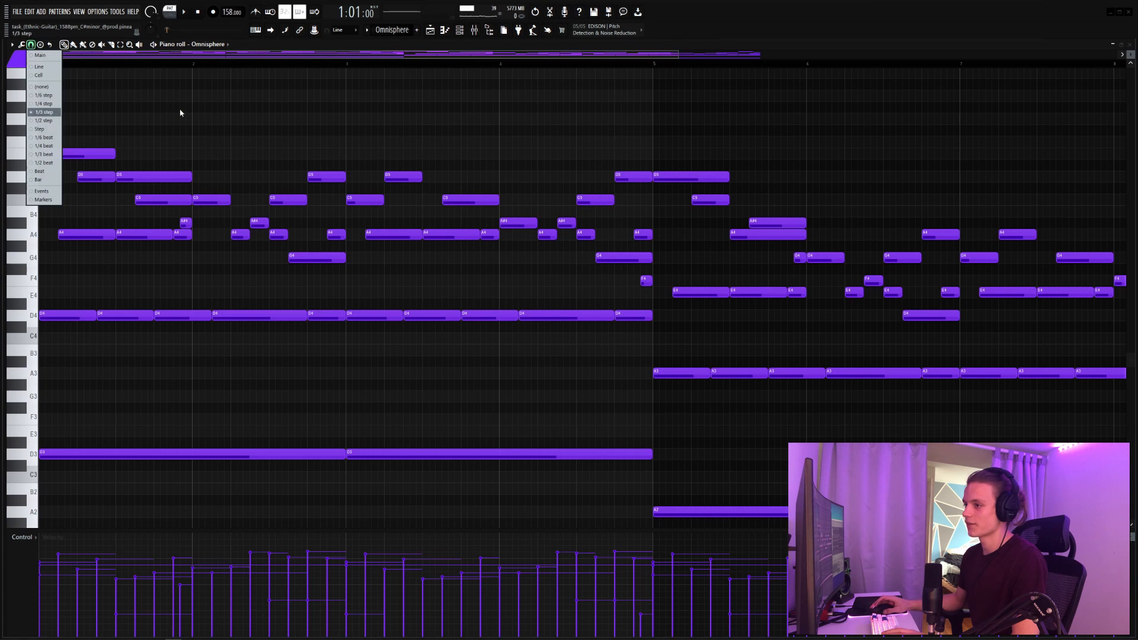
Examine the Omnisphere melody in the piano roll from the opening bars through to its final short A4 note.
left_click(181, 113)
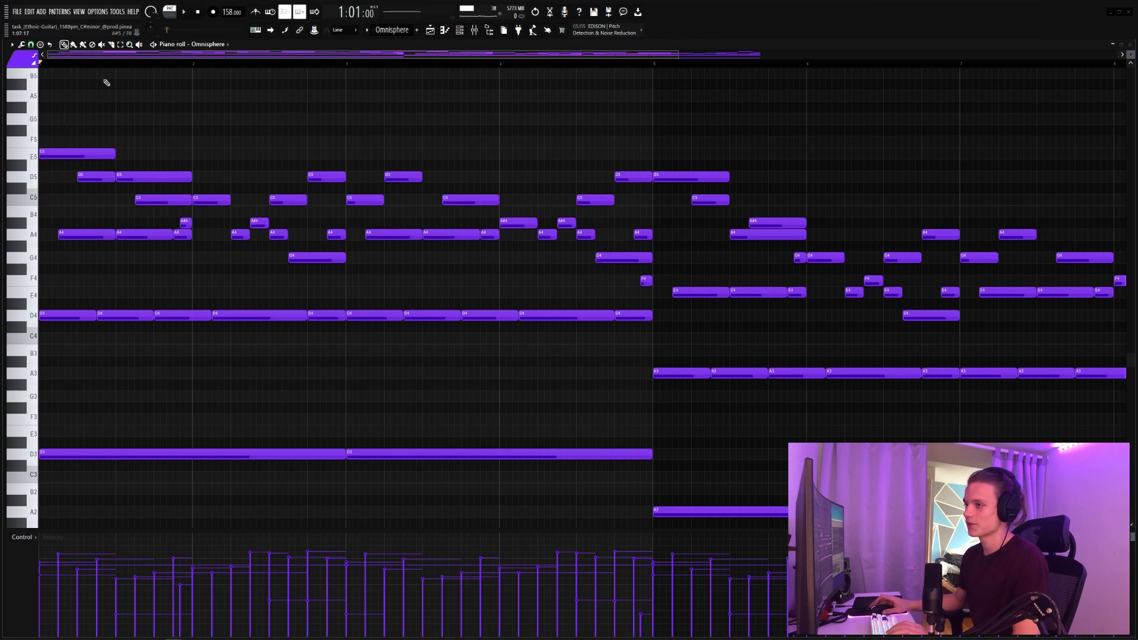
scroll(116, 66, "up", 3)
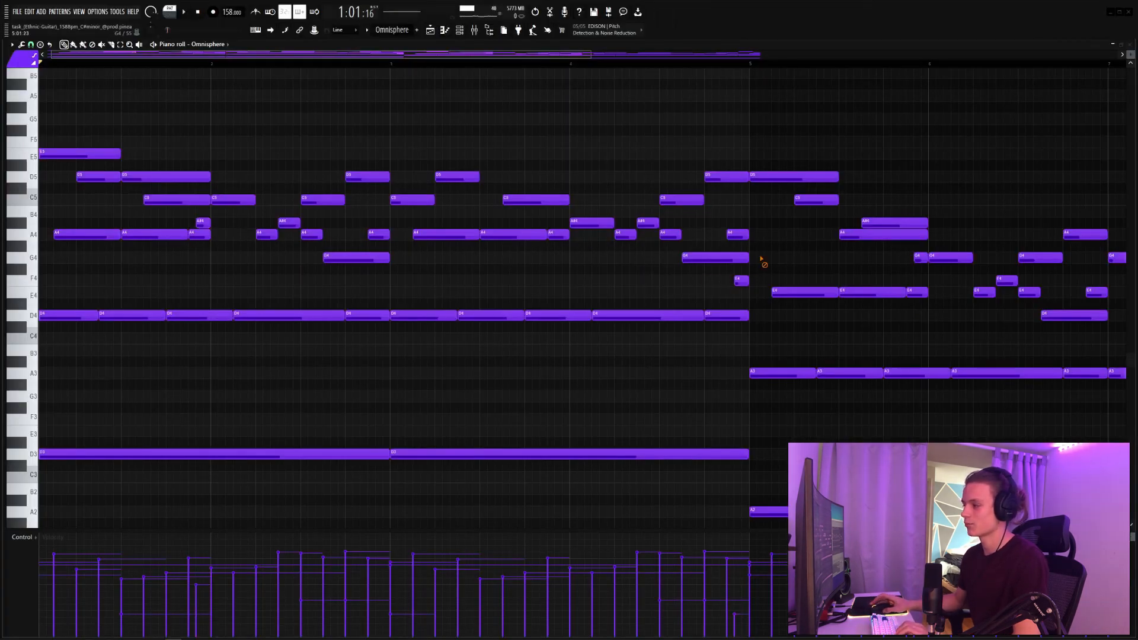
scroll(551, 69, "right", 5)
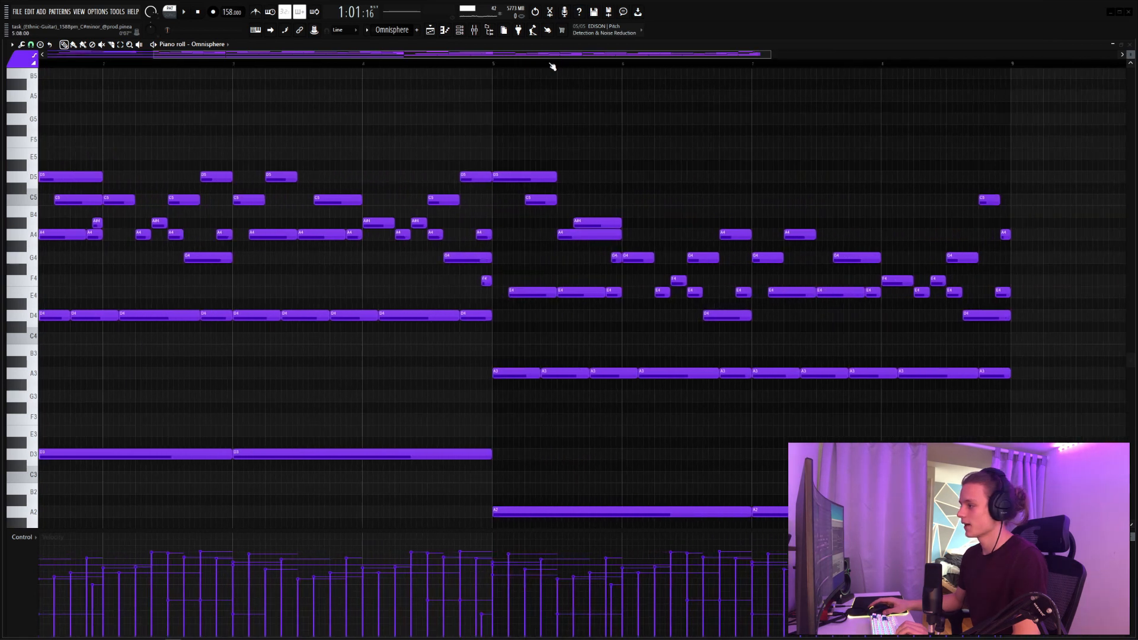
left_click_drag(404, 200, 554, 392)
left_click(455, 273, "ctrl")
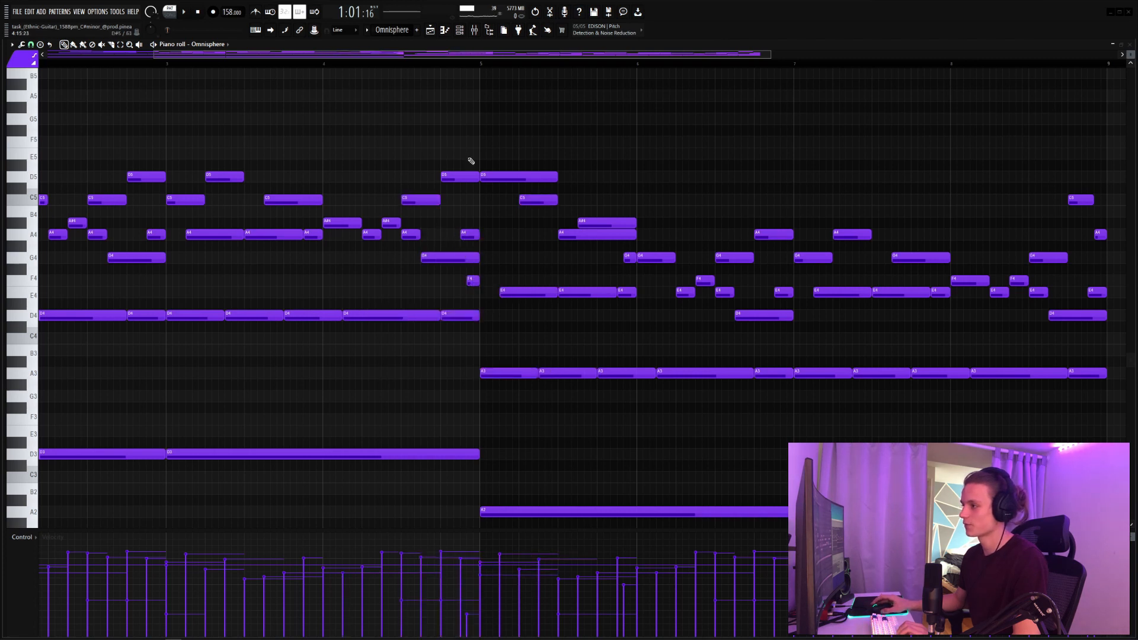
scroll(483, 69, "down", 3)
scroll(533, 71, "up", 4)
left_click_drag(1072, 232, 1101, 236)
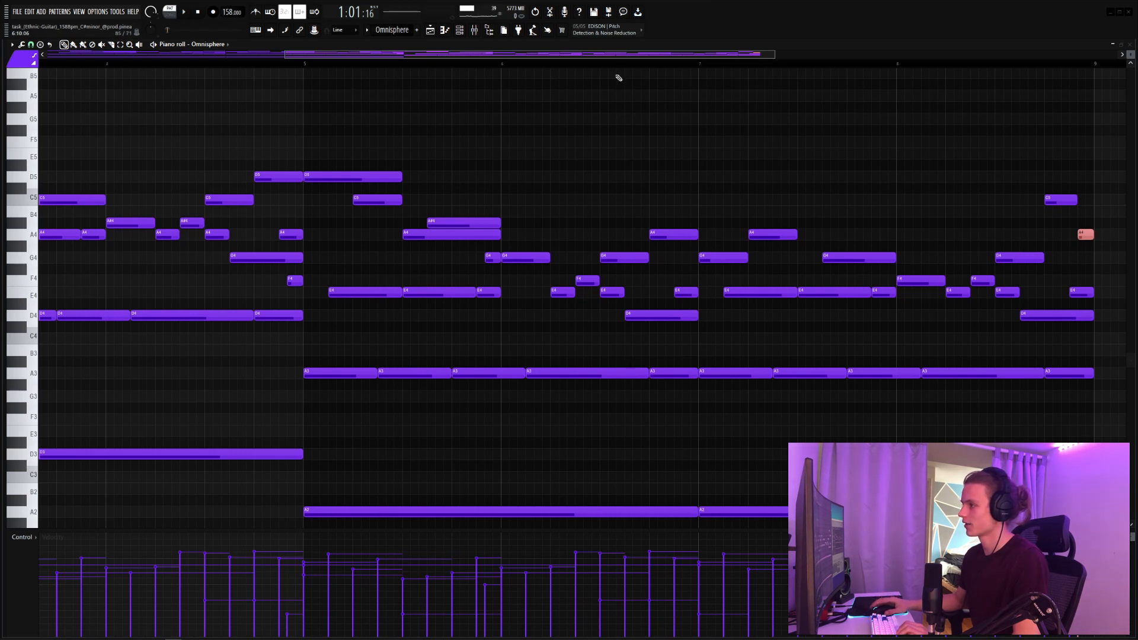
Highlight the upper notes in the first four bars of the Omnisphere melody, clear the selection and play the pattern.
scroll(619, 80, "down", 3)
left_click_drag(414, 127, 112, 325)
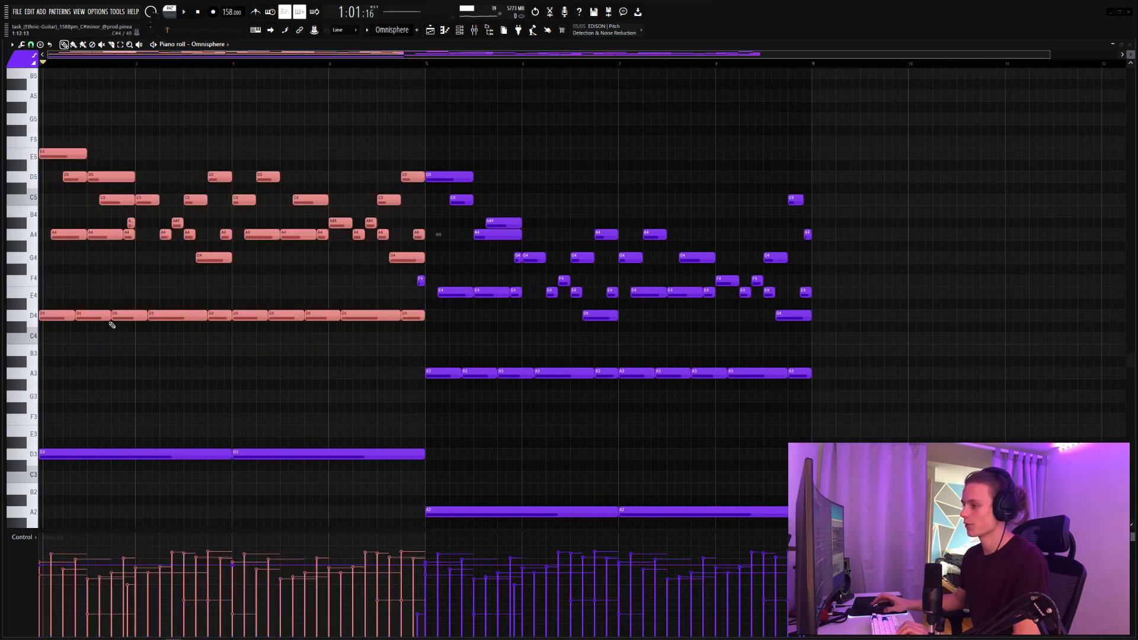
left_click(309, 276, "ctrl")
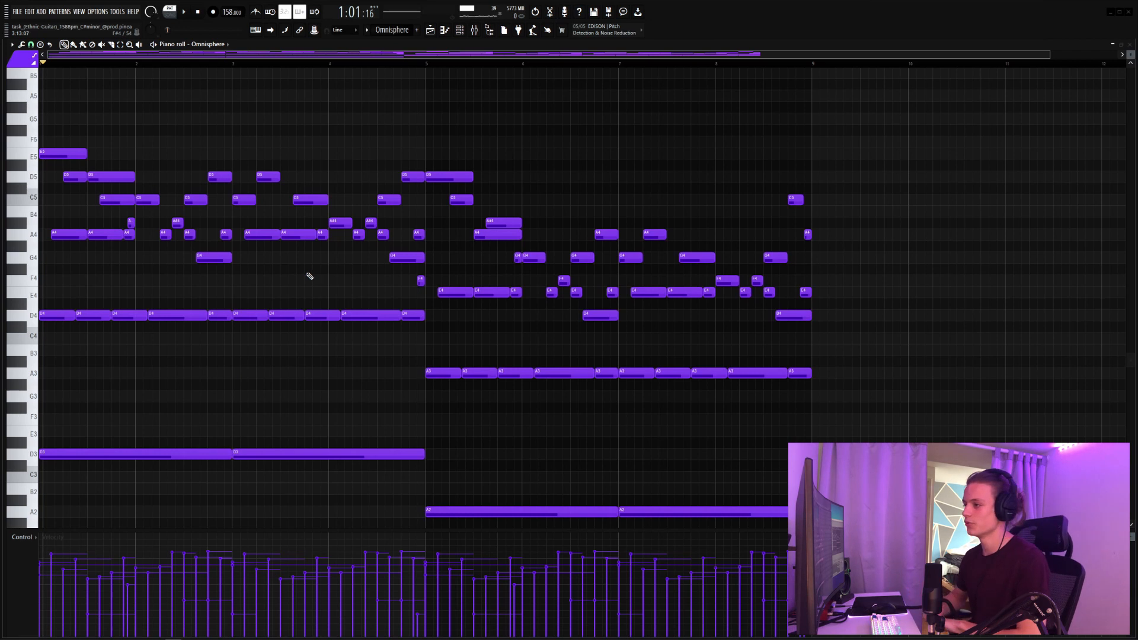
scroll(242, 246, "up", 1)
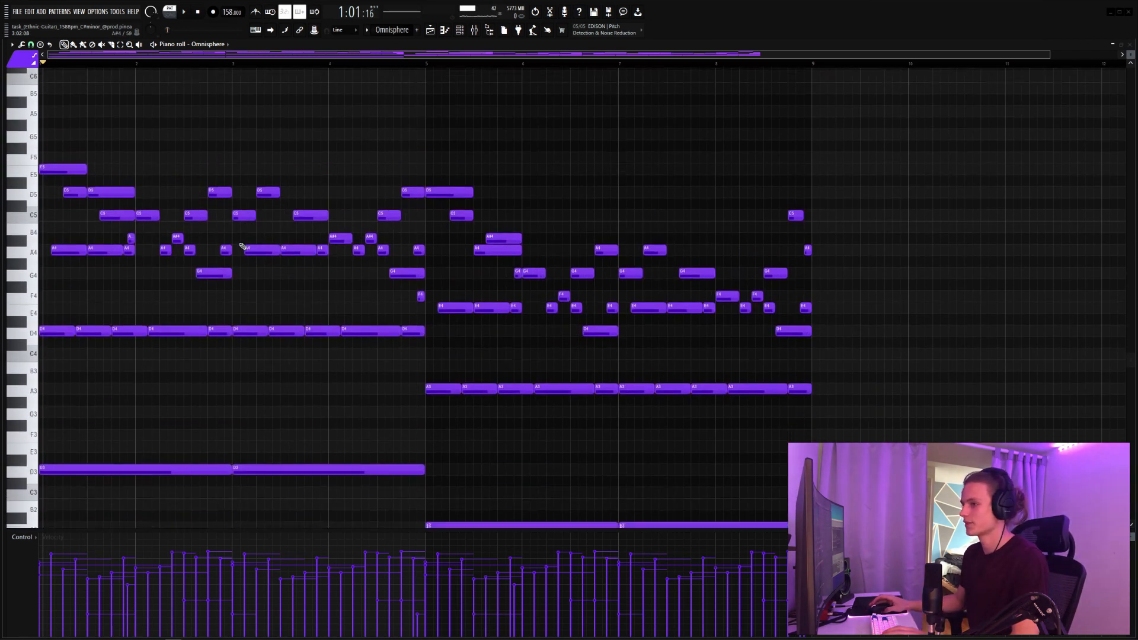
scroll(242, 246, "down", 1)
key("space")
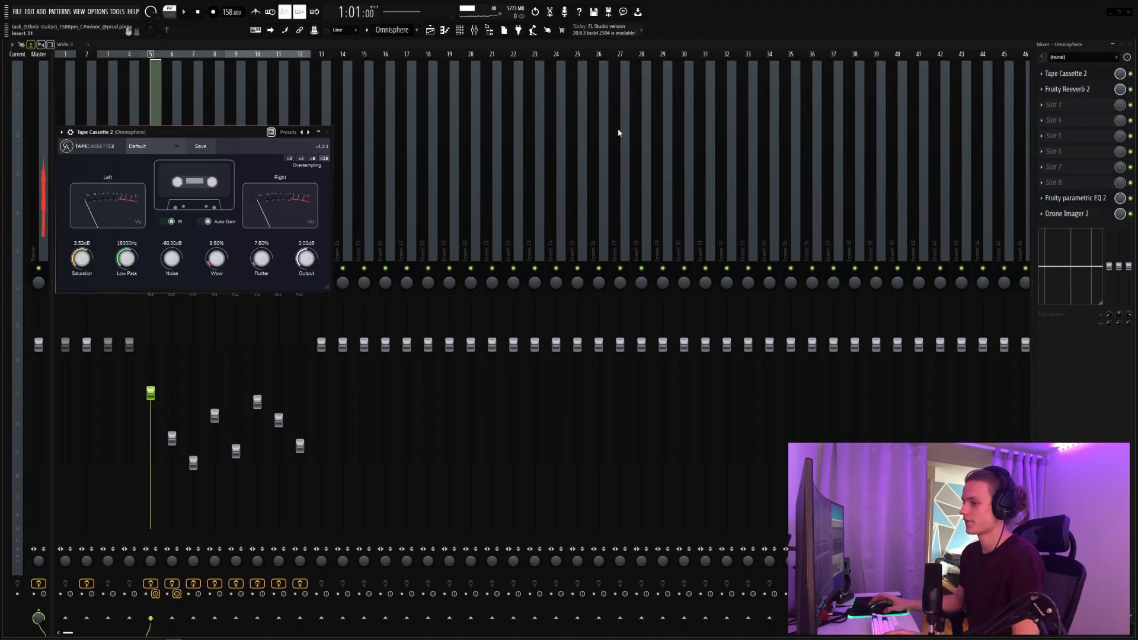
Inspect the Tape Cassette 2, Fruity Reeverb 2, Fruity parametric EQ 2 and Ozone Imager 2 settings on the Omnisphere mixer track.
left_click_drag(226, 127, 237, 118)
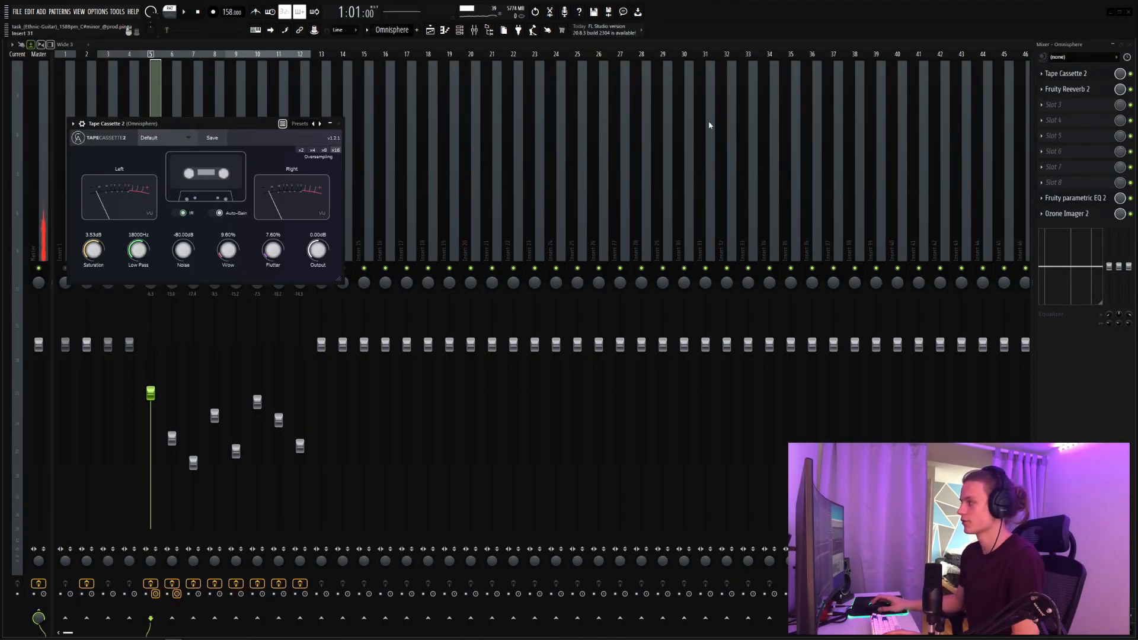
left_click(1085, 93)
left_click(1074, 198)
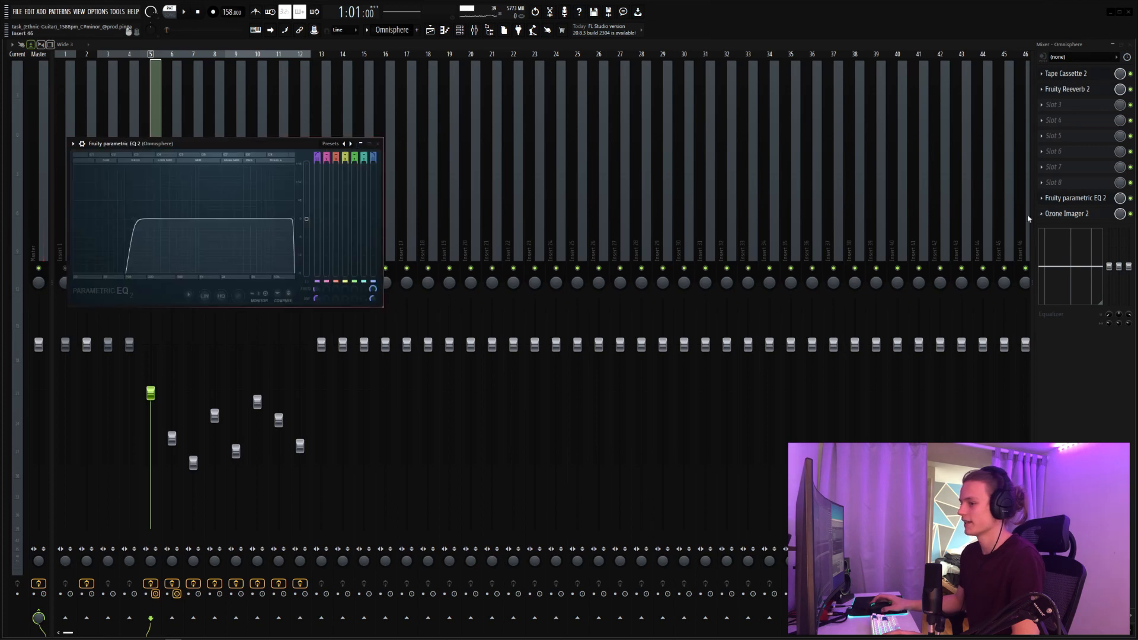
left_click(1074, 214)
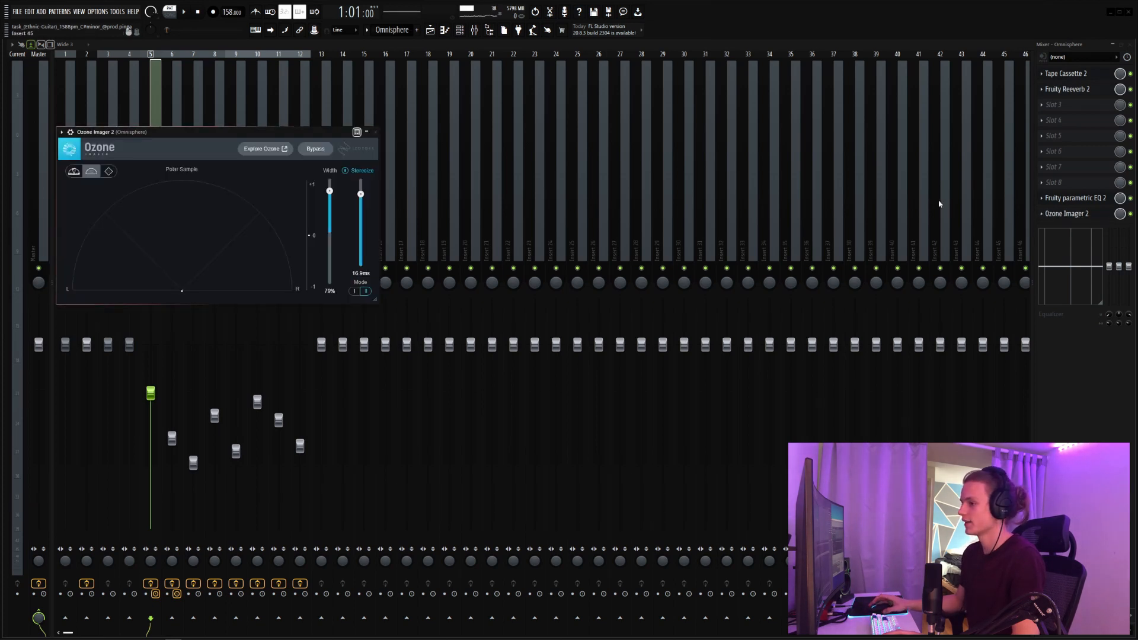
left_click(375, 132)
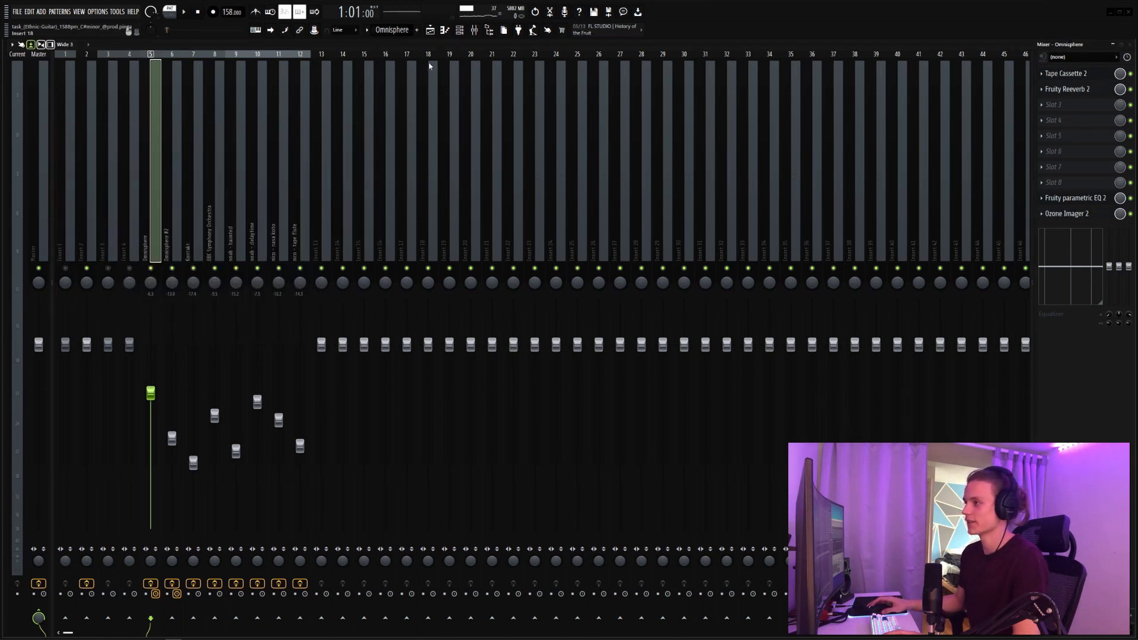
Open the Omnisphere #3 clip on Track 13 of the playlist and examine its notes from the first bar.
left_click(432, 31)
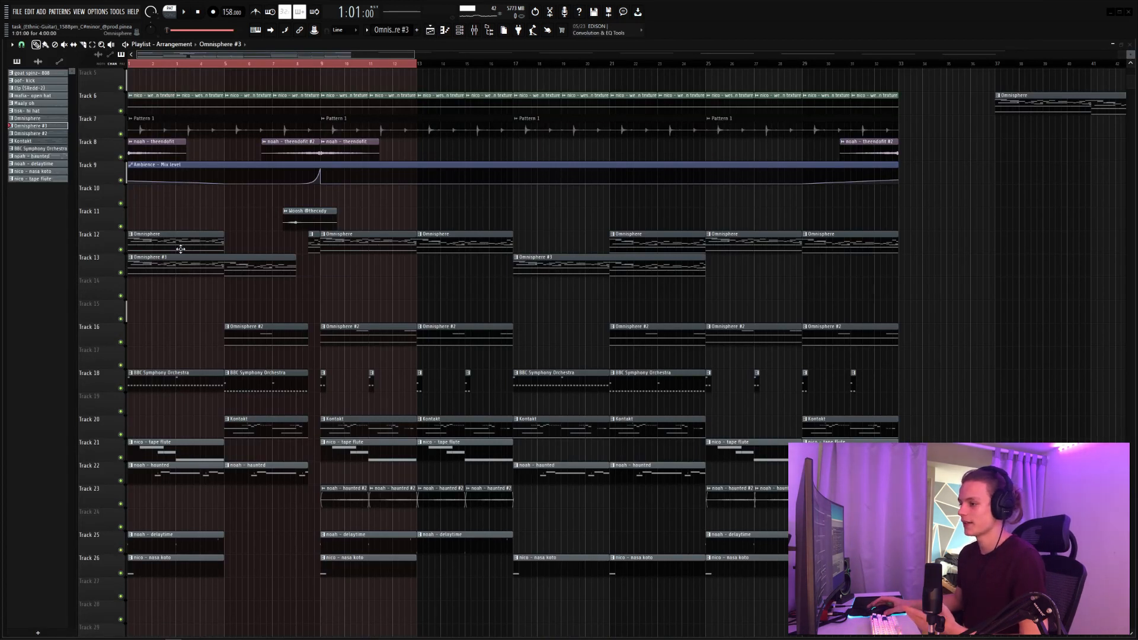
double_click(220, 273)
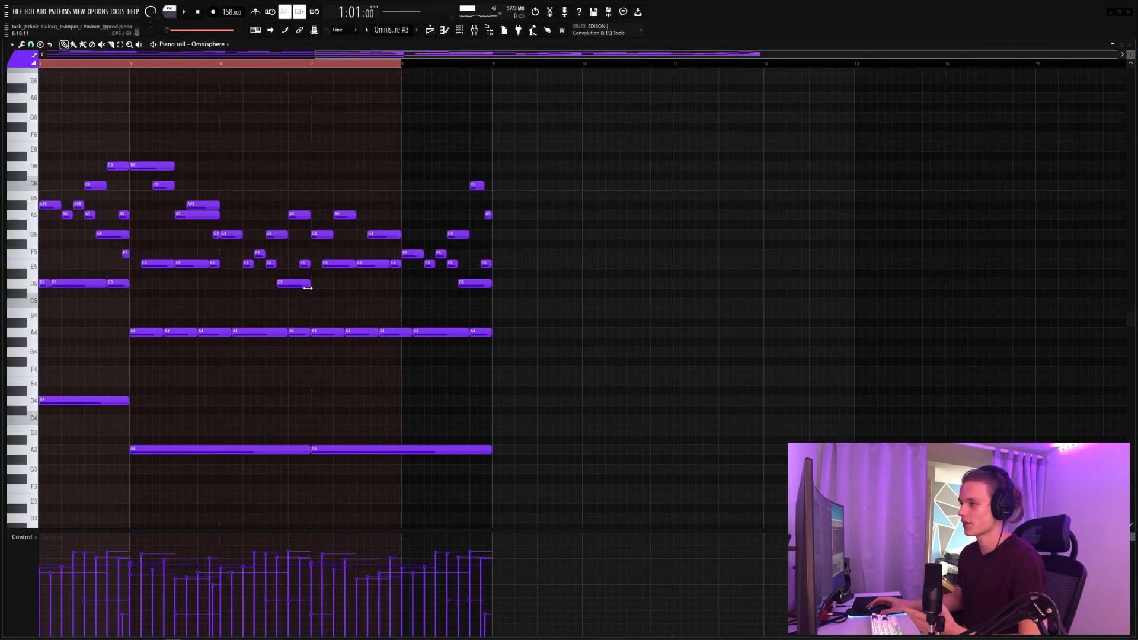
left_click_drag(331, 55, 56, 81)
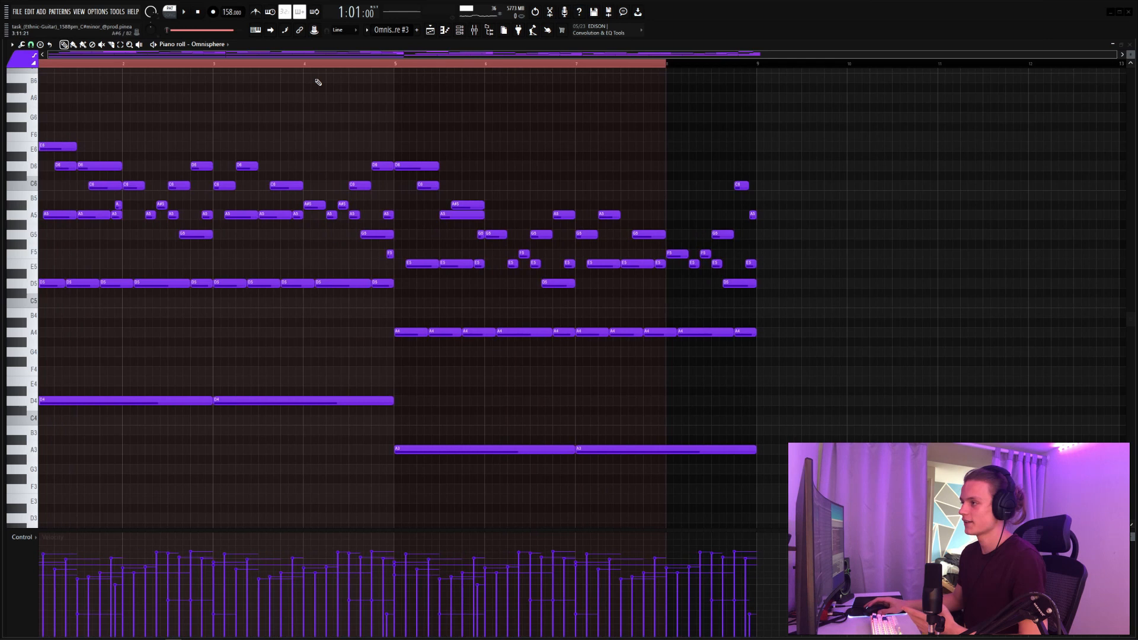
Return to the playlist and highlight the first Omnisphere #3 clips on Track 13.
left_click(431, 32)
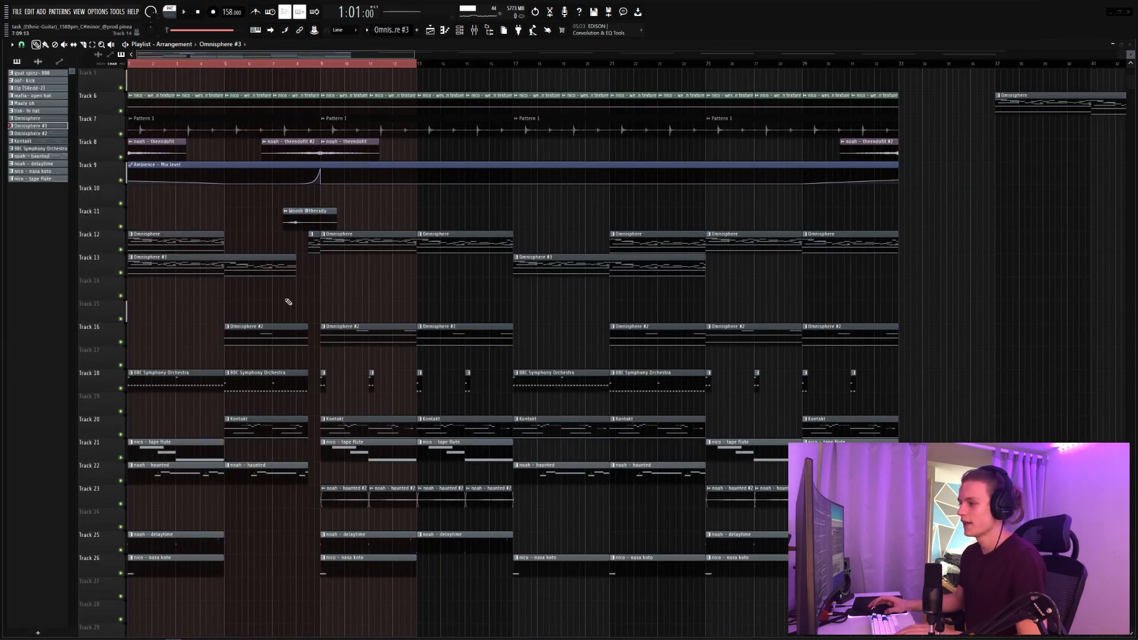
left_click_drag(254, 253, 285, 286)
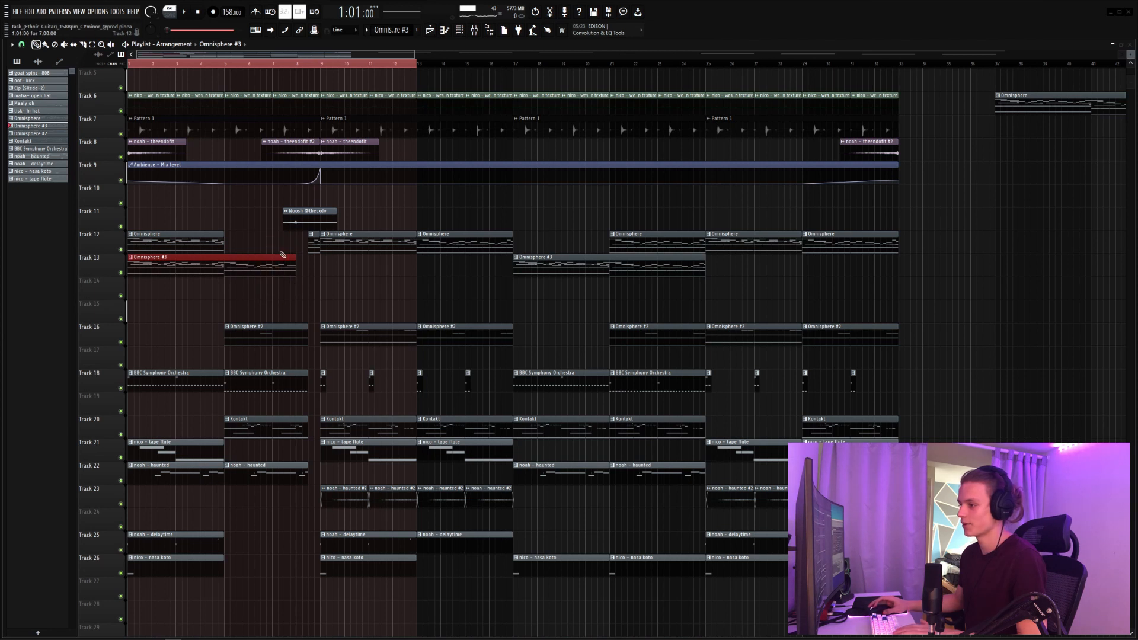
left_click(550, 251)
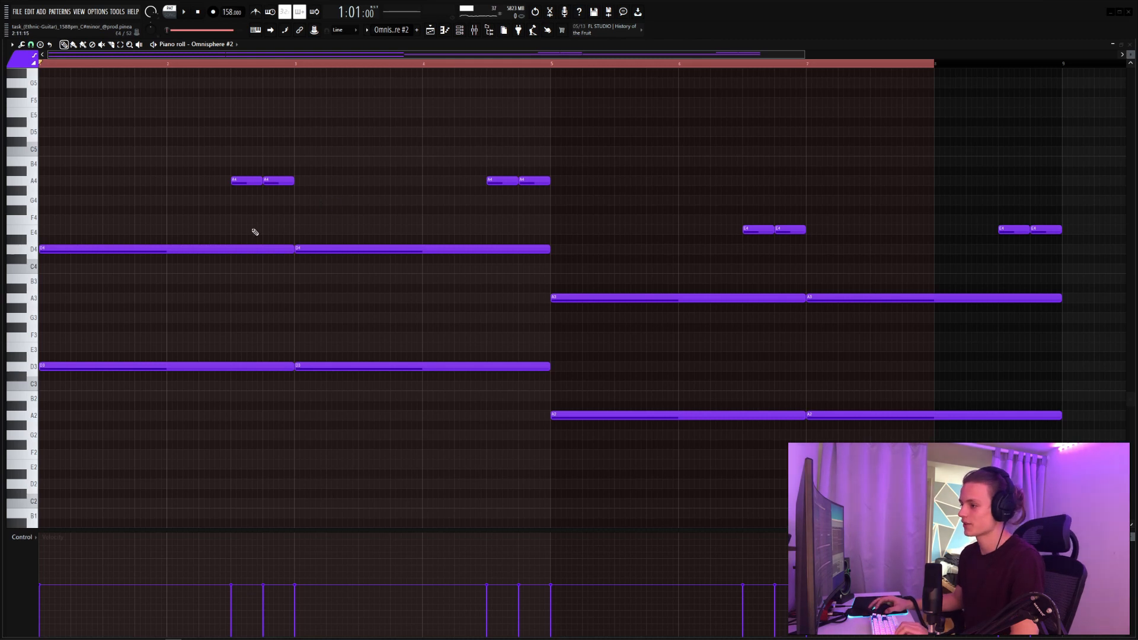
Highlight the long sustained notes in the Omnisphere #2 piano roll, including the A3 pair, and clear the selection.
left_click_drag(255, 232, 375, 270)
left_click_drag(594, 285, 916, 318)
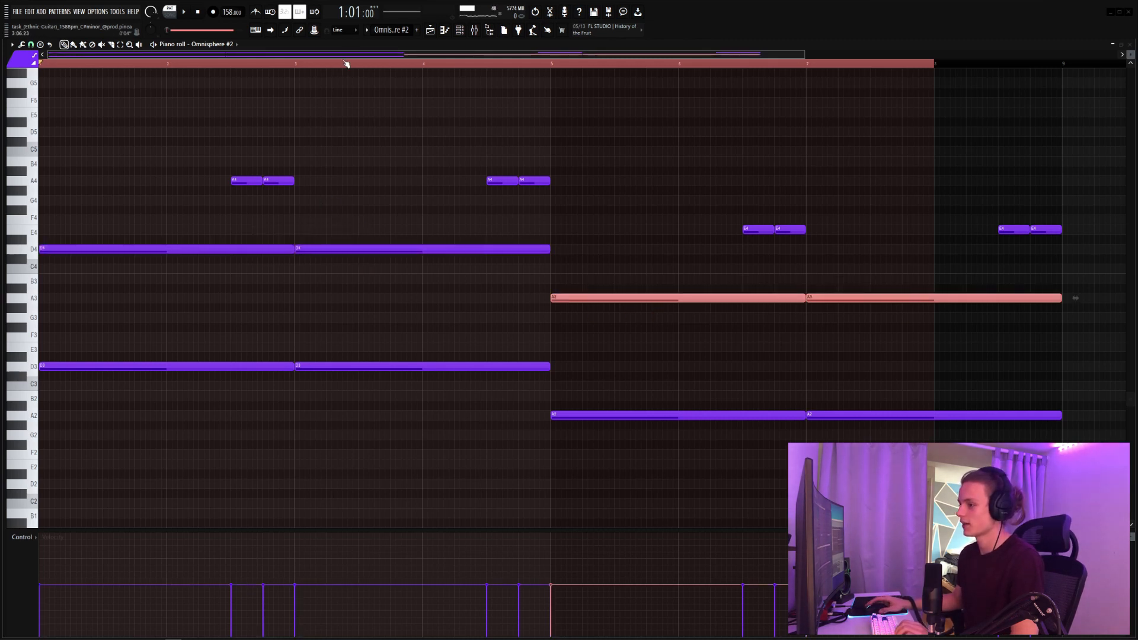
scroll(346, 64, "down", 3)
left_click_drag(178, 350, 268, 375)
left_click_drag(443, 402, 626, 426)
left_click(549, 243, "ctrl")
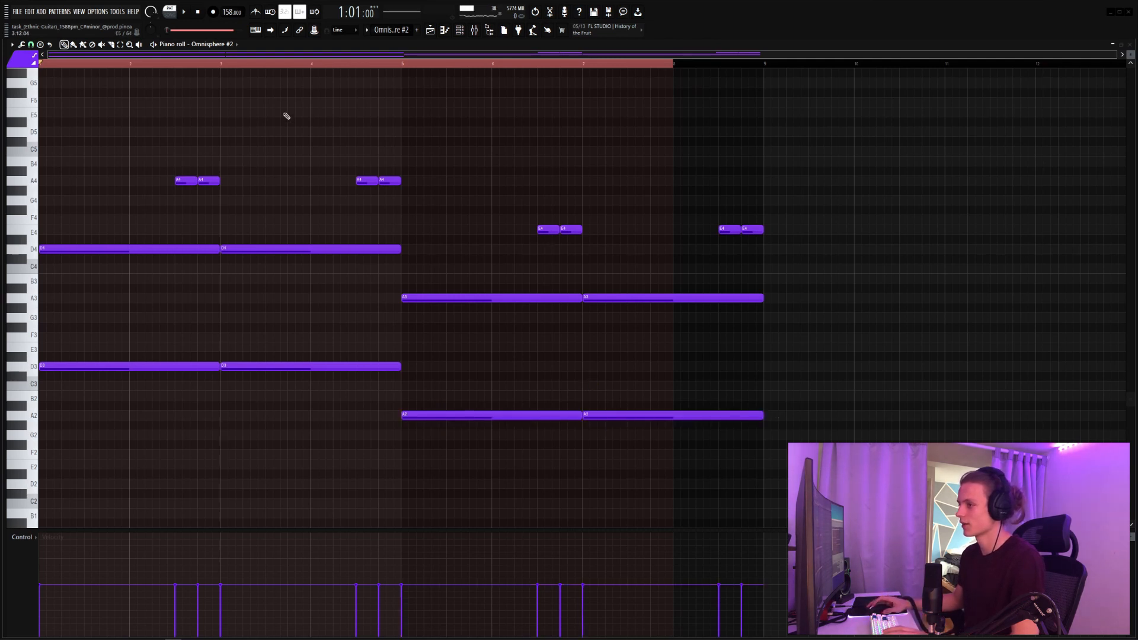
Highlight the short A4 notes of Omnisphere #2, and play the pattern with the timeline selection cleared.
left_click_drag(173, 172, 439, 186)
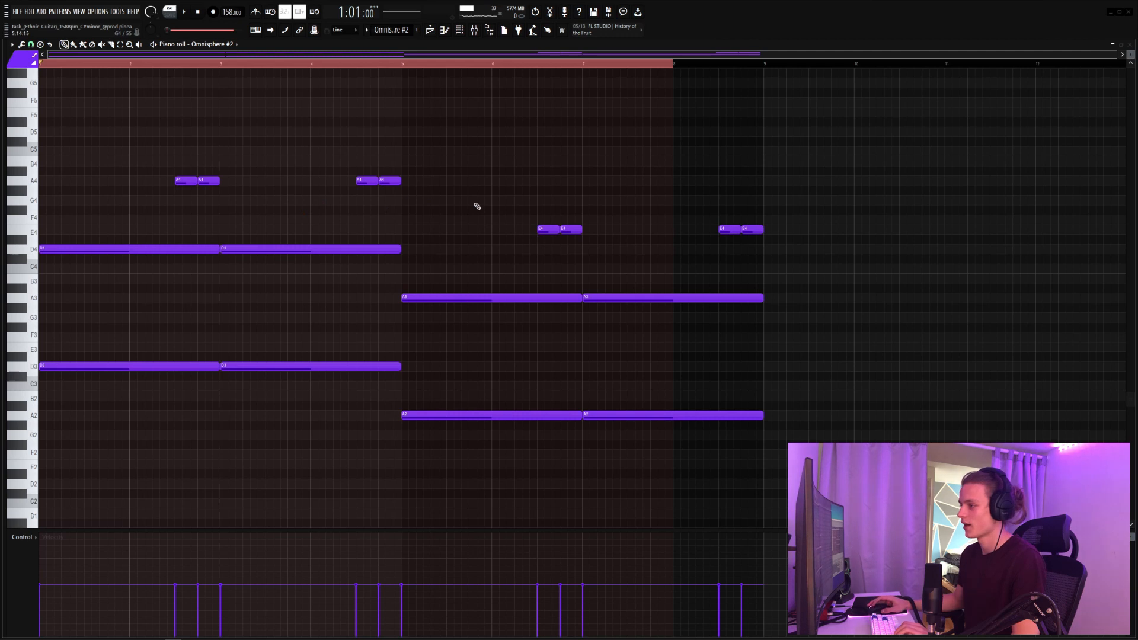
left_click(260, 64)
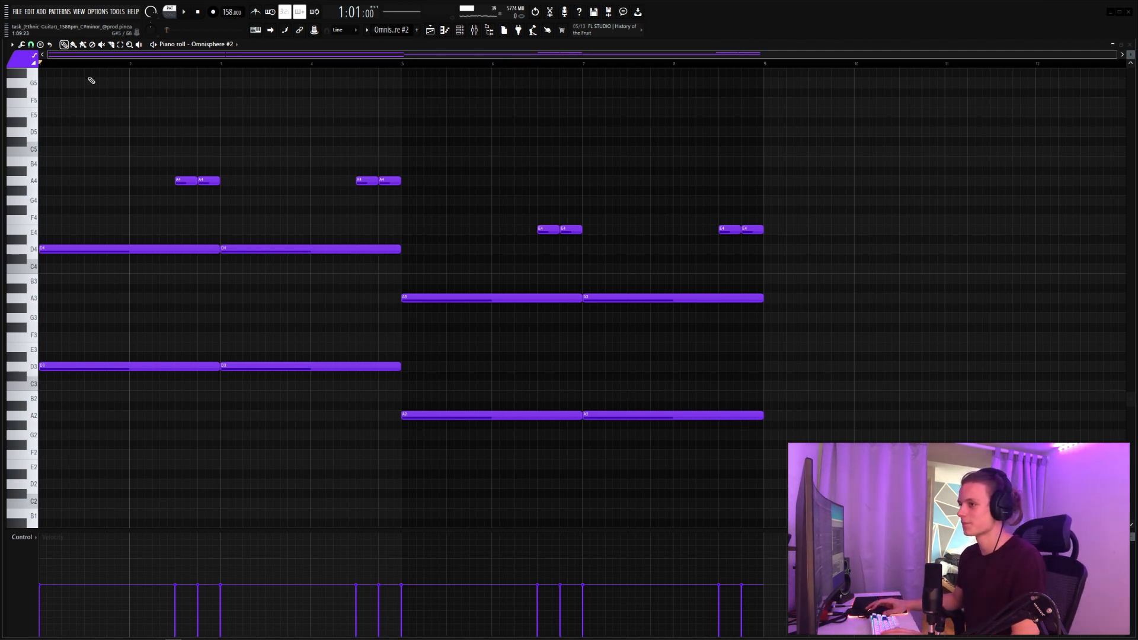
key("space")
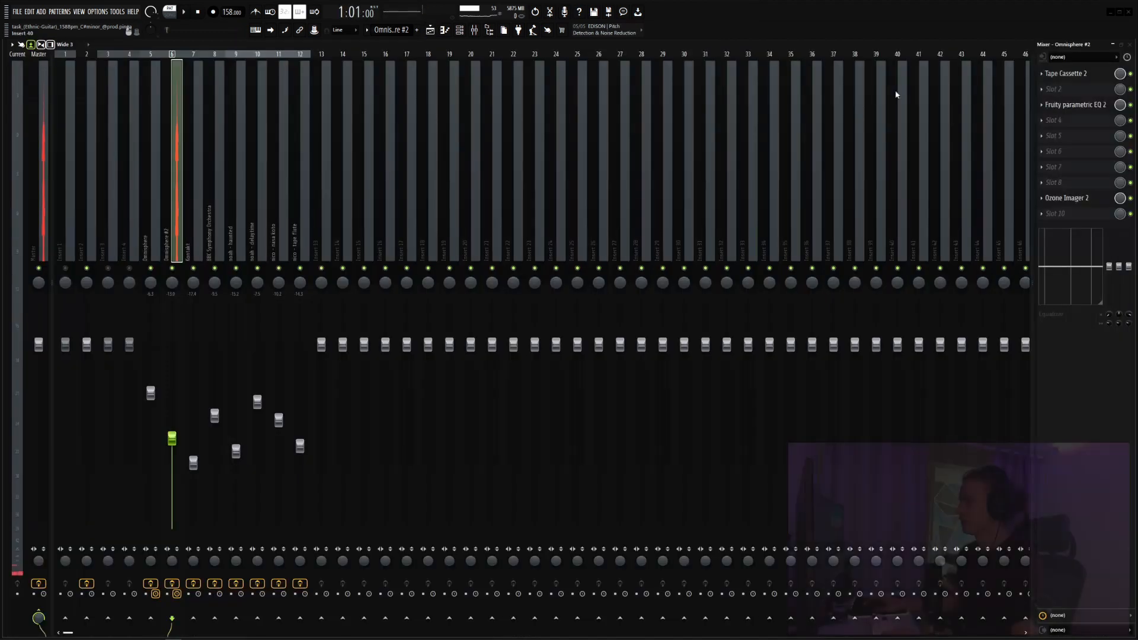
Inspect the Tape Cassette 2, Fruity parametric EQ 2 and Ozone Imager 2 settings on the Omnisphere #2 mixer track.
left_click(1085, 73)
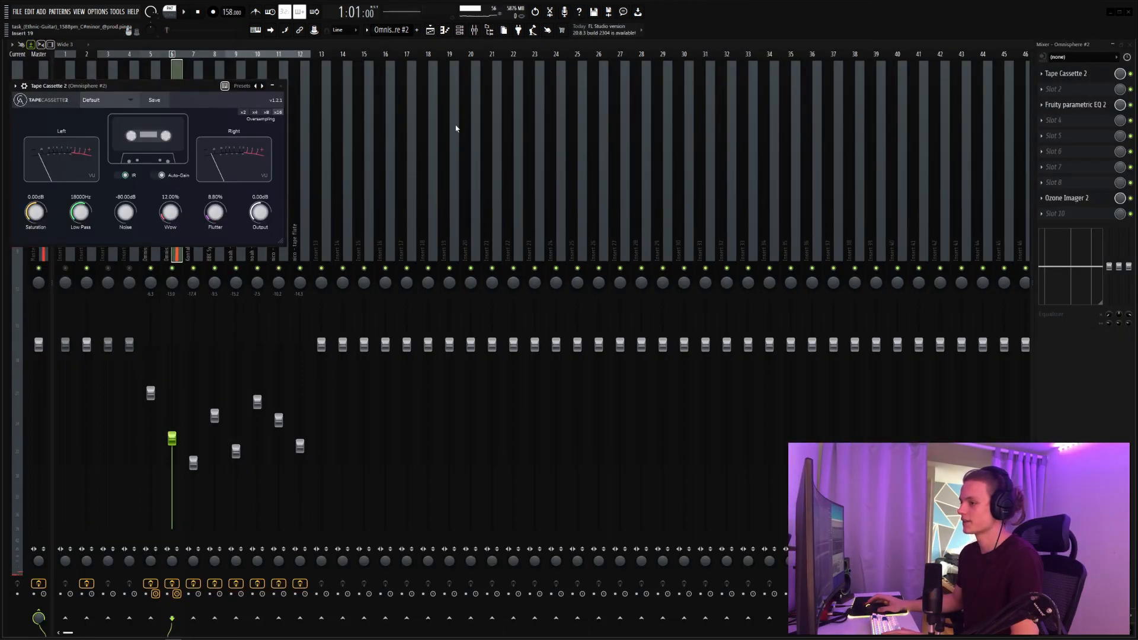
left_click(282, 86)
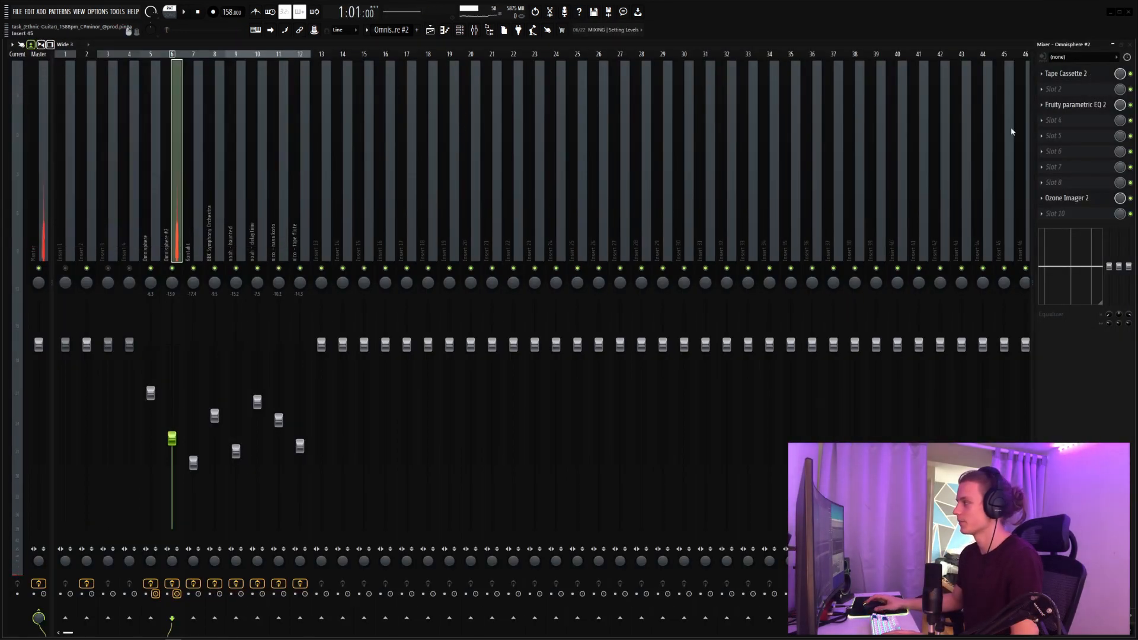
left_click(1074, 104)
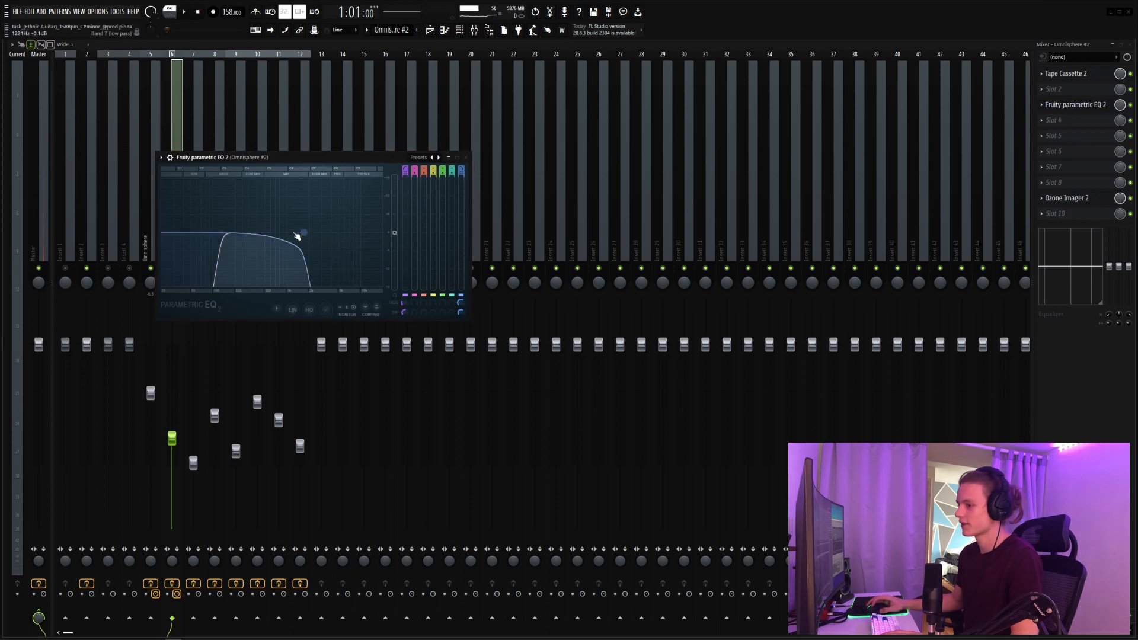
left_click(465, 158)
left_click(1067, 198)
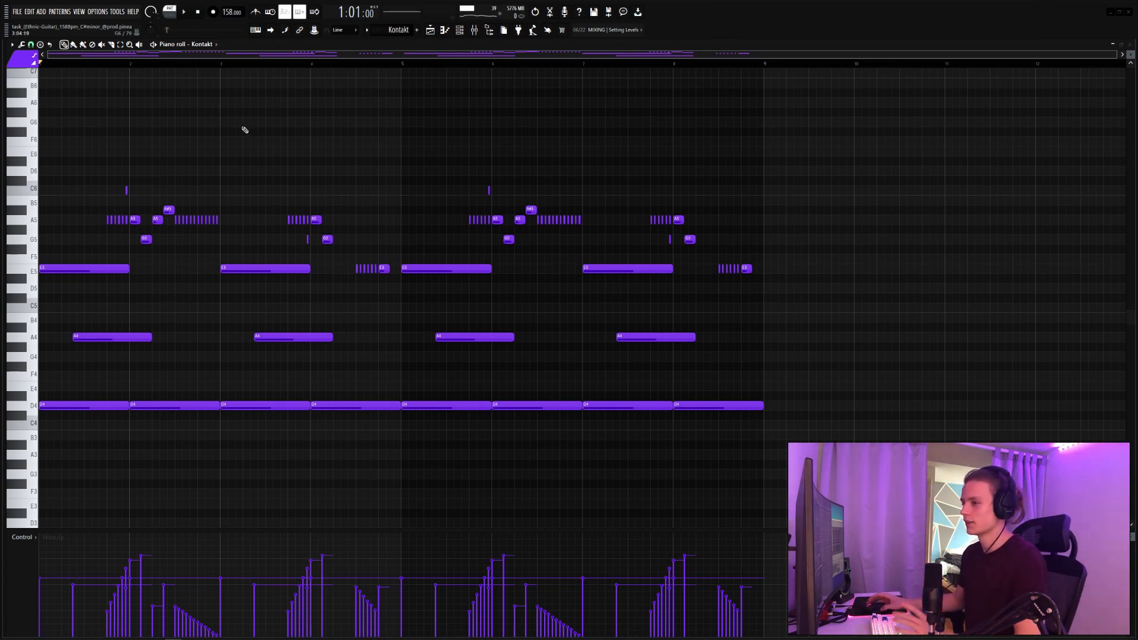
Examine the Kontakt pattern's notes, highlighting the sustained D4 notes along the lowest row and clearing the selection.
scroll(245, 130, "up", 4)
scroll(221, 66, "up", 4)
scroll(377, 311, "down", 4)
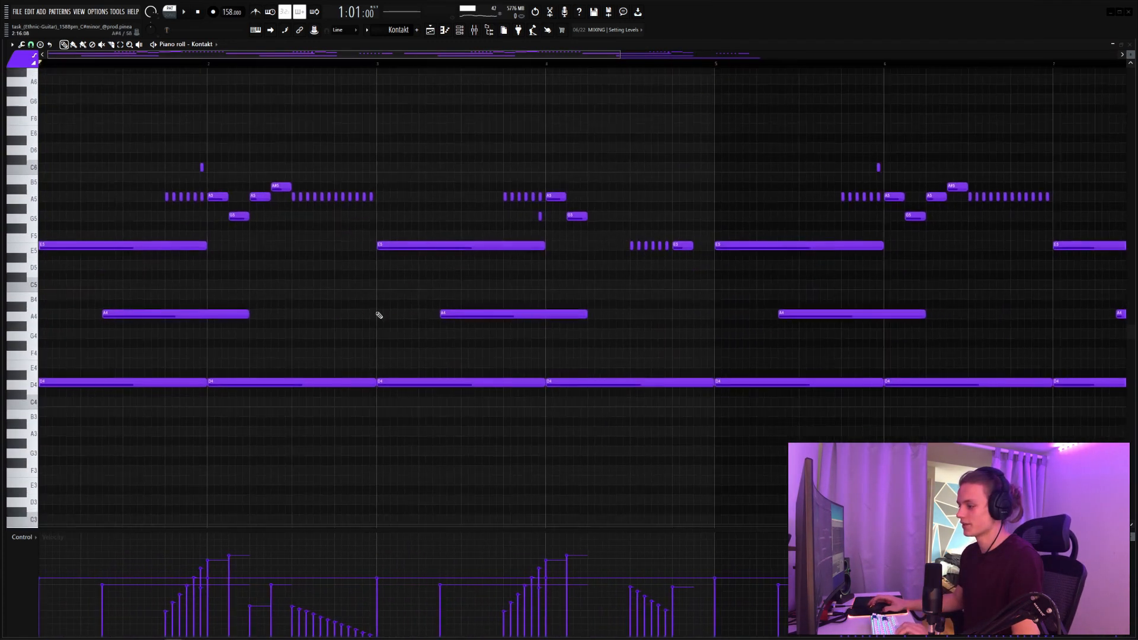
scroll(379, 314, "down", 1)
left_click_drag(174, 363, 628, 403)
left_click_drag(785, 362, 981, 388)
left_click(709, 351, "ctrl")
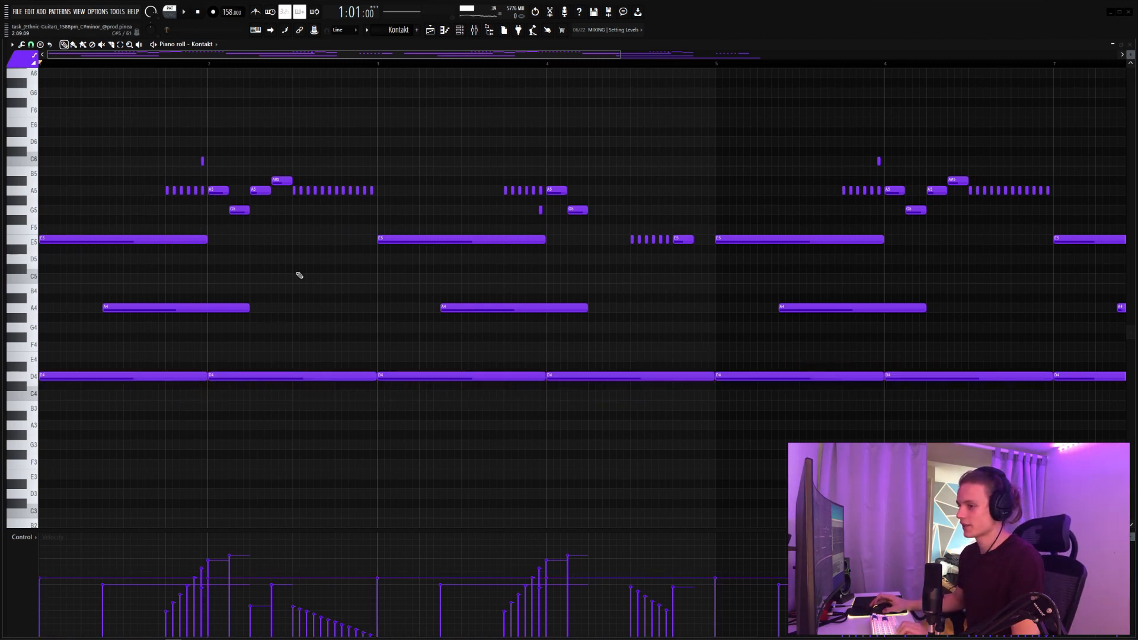
scroll(222, 330, "up", 1)
left_click(452, 336)
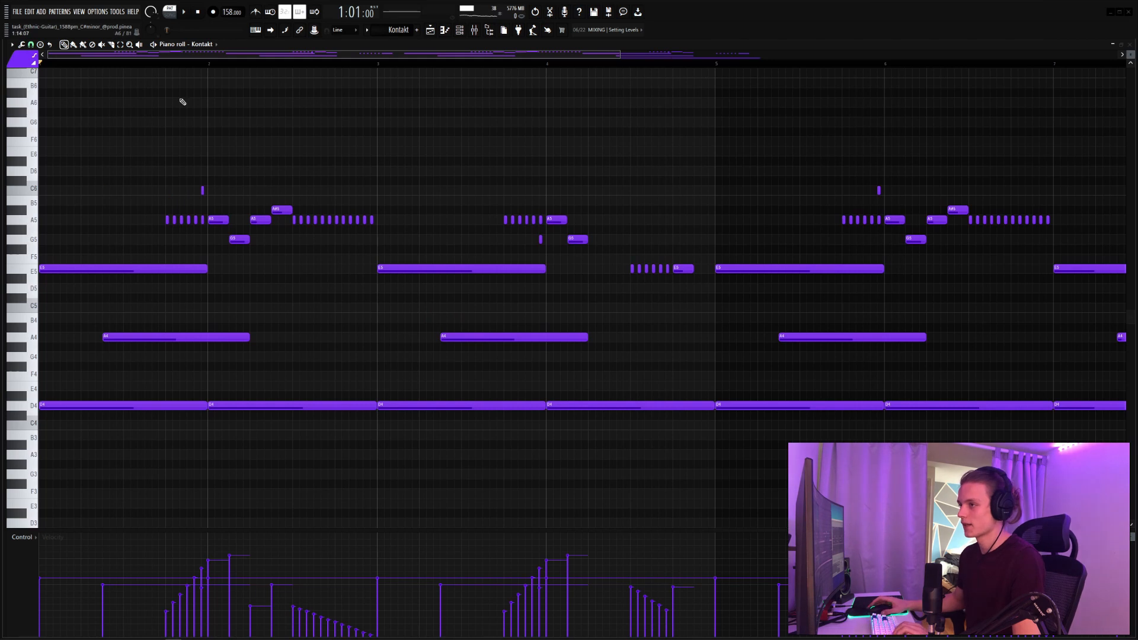
Highlight the rapid A5 repeats and the short melody notes between them in Kontakt's first two bars, and clear the selection.
scroll(181, 89, "up", 4)
scroll(183, 68, "up", 4)
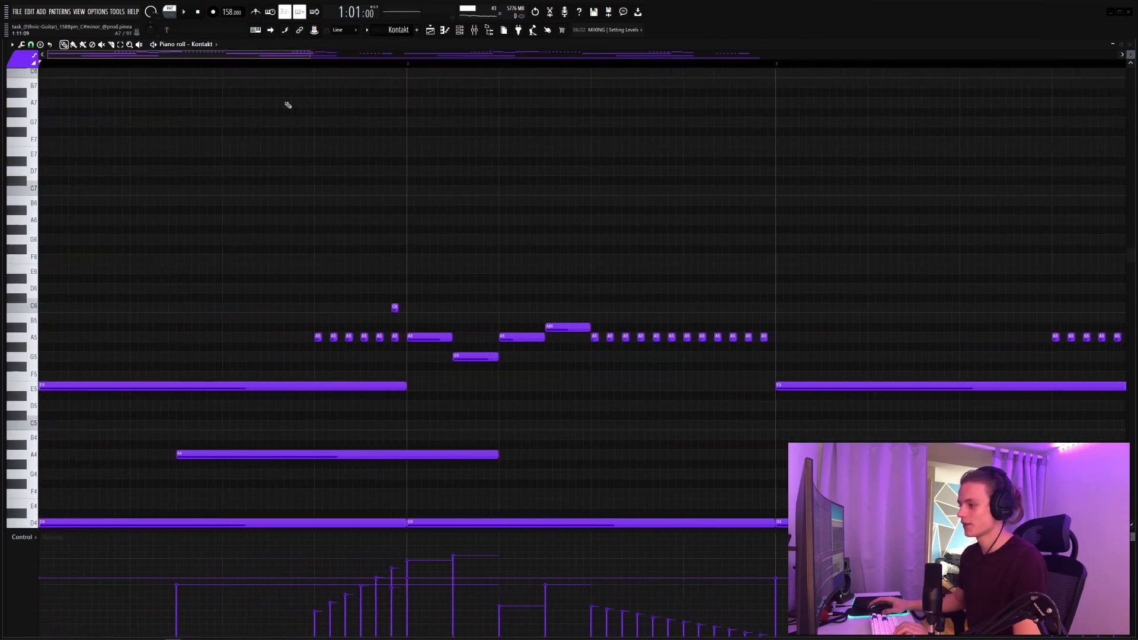
scroll(288, 105, "down", 4)
left_click_drag(315, 236, 786, 311)
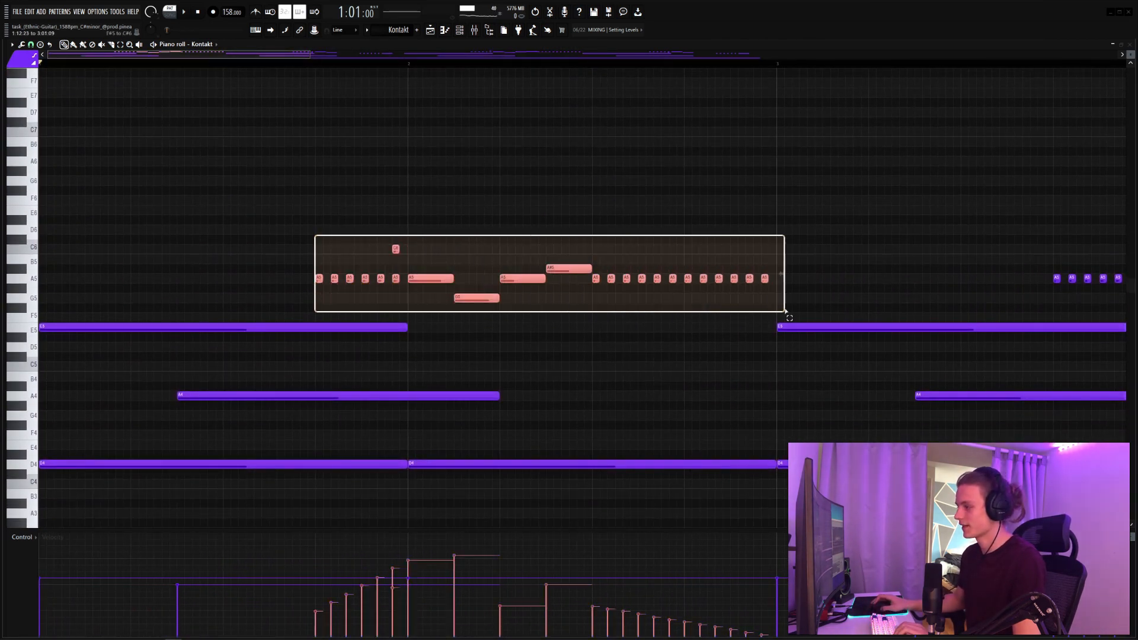
left_click(585, 346)
Enlarge the velocity lane of the Kontakt piano roll to examine the rising and falling note velocities.
left_click_drag(457, 531, 458, 360)
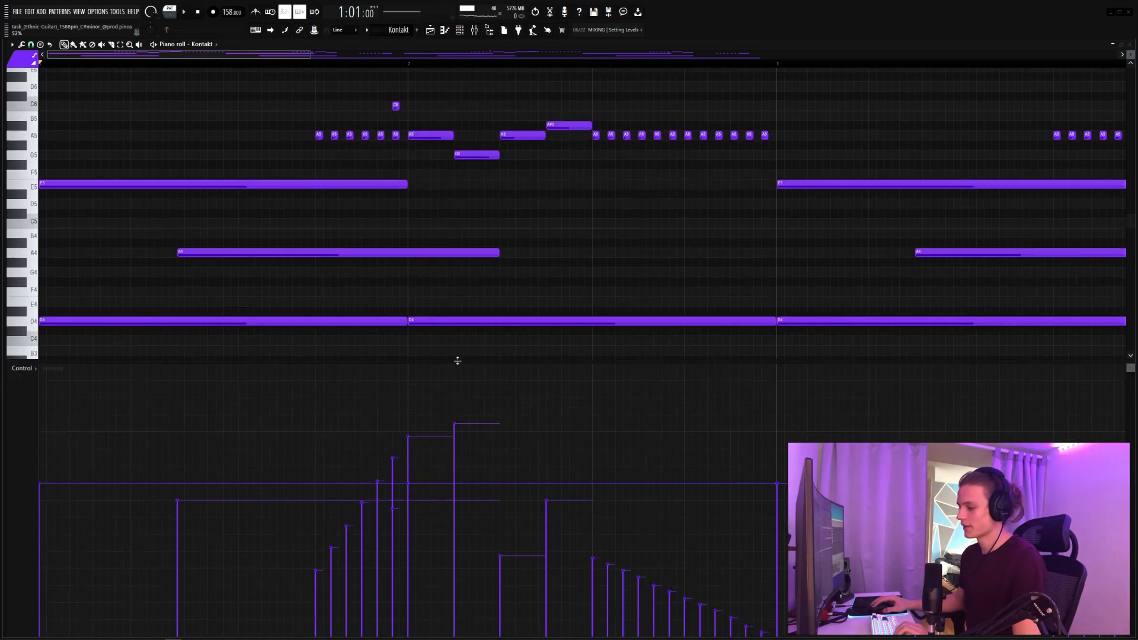
scroll(429, 389, "up", 2)
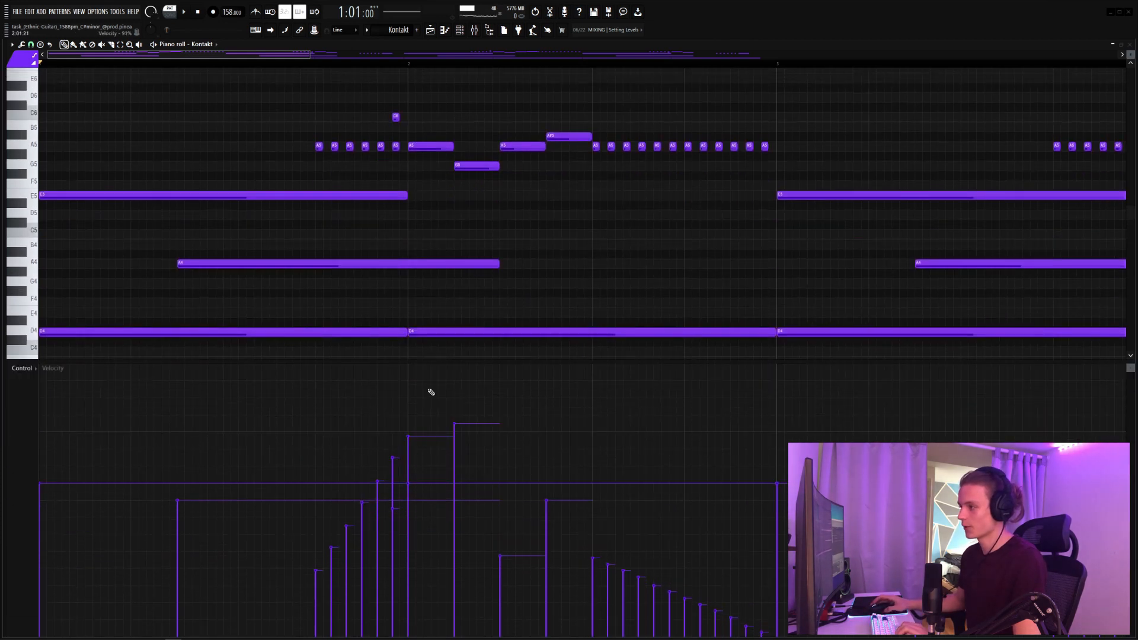
Highlight the rising and fading A5 repeats, the melody notes between them and the short C6 note in Kontakt's first two bars.
left_click_drag(326, 132, 821, 194)
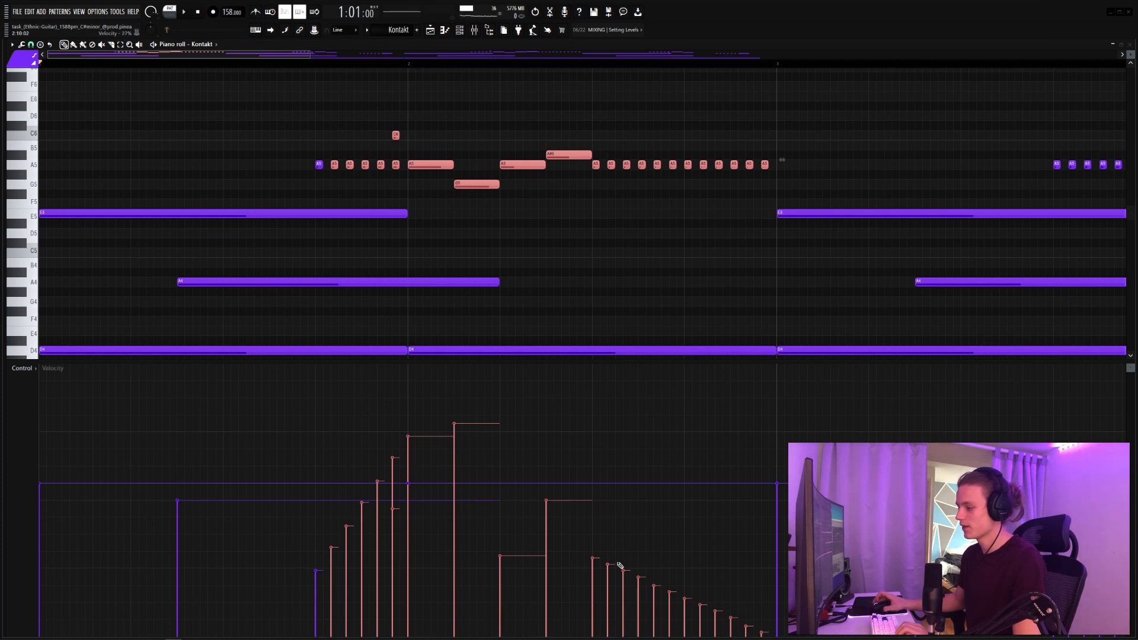
right_click(529, 306)
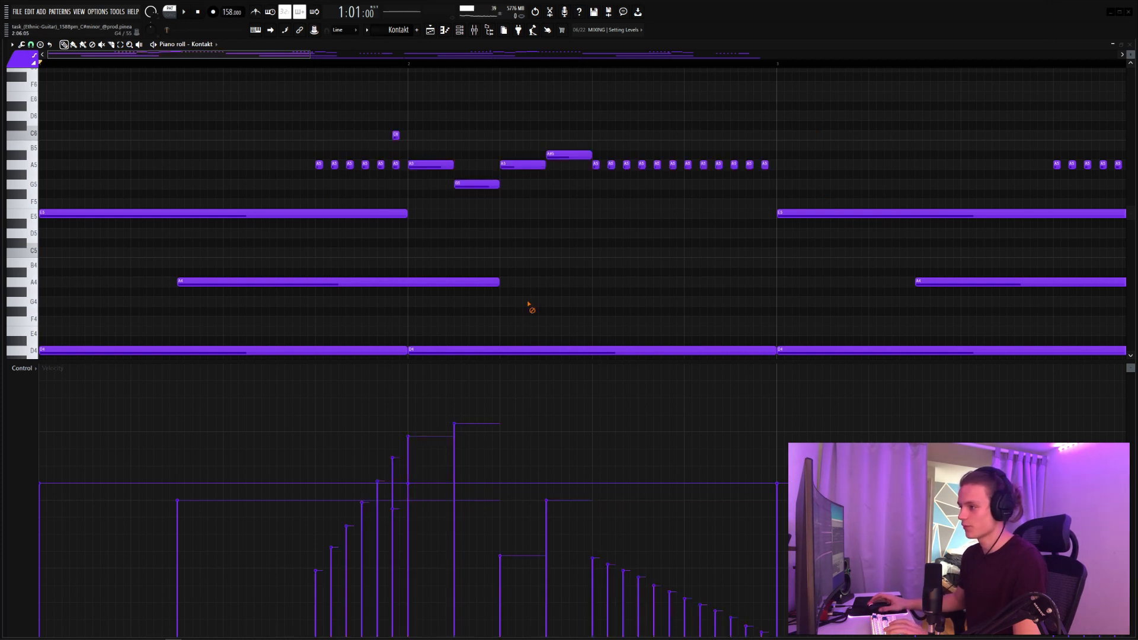
left_click_drag(376, 170, 426, 169)
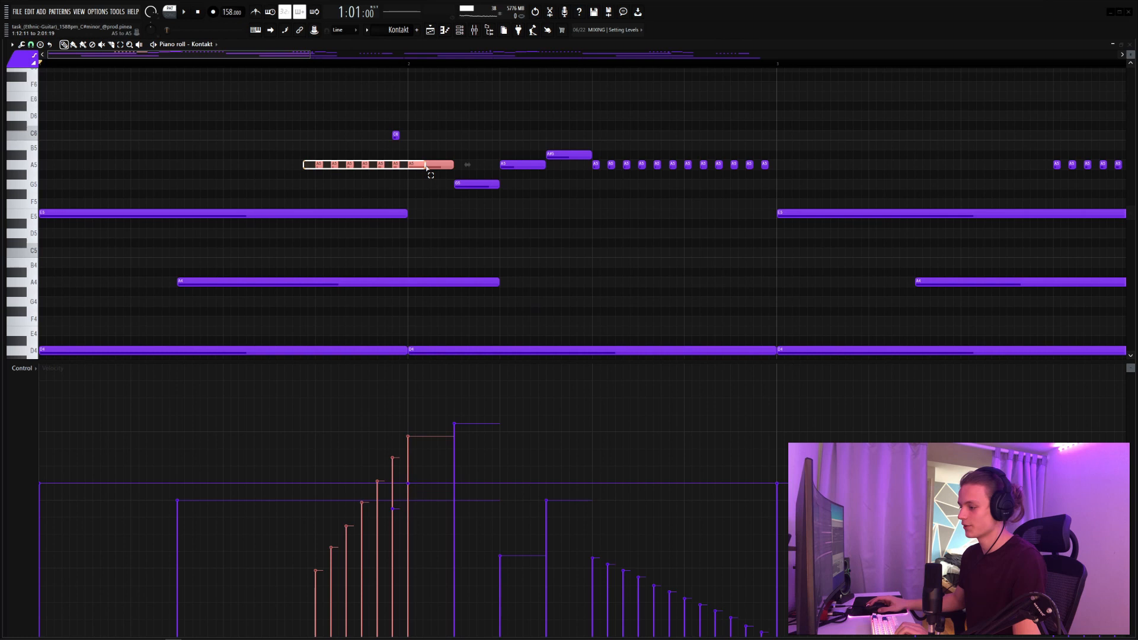
left_click(473, 183)
left_click_drag(529, 180, 809, 158)
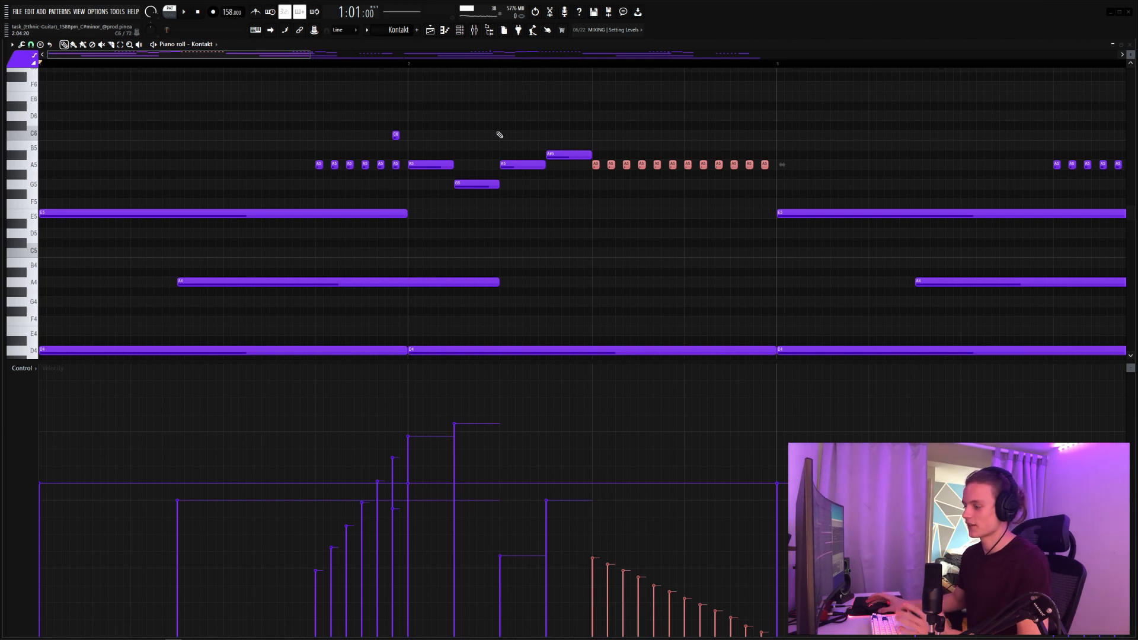
left_click(396, 134)
scroll(407, 63, "down", 5)
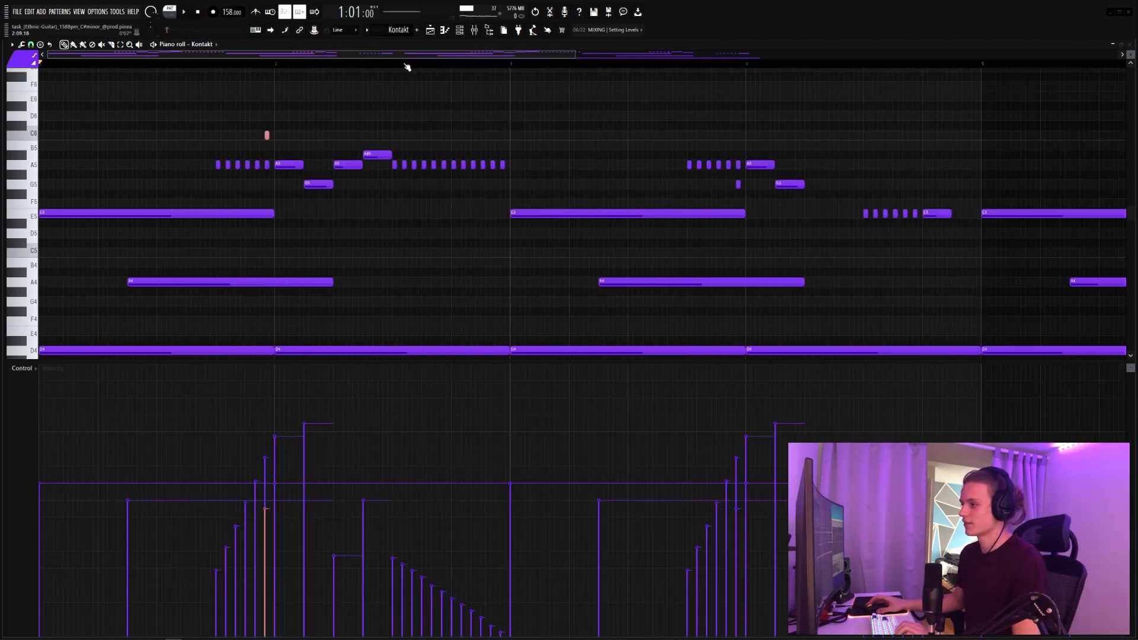
Play the full eight-bar Kontakt pattern in the piano roll and stop playback.
left_click_drag(185, 131, 157, 138)
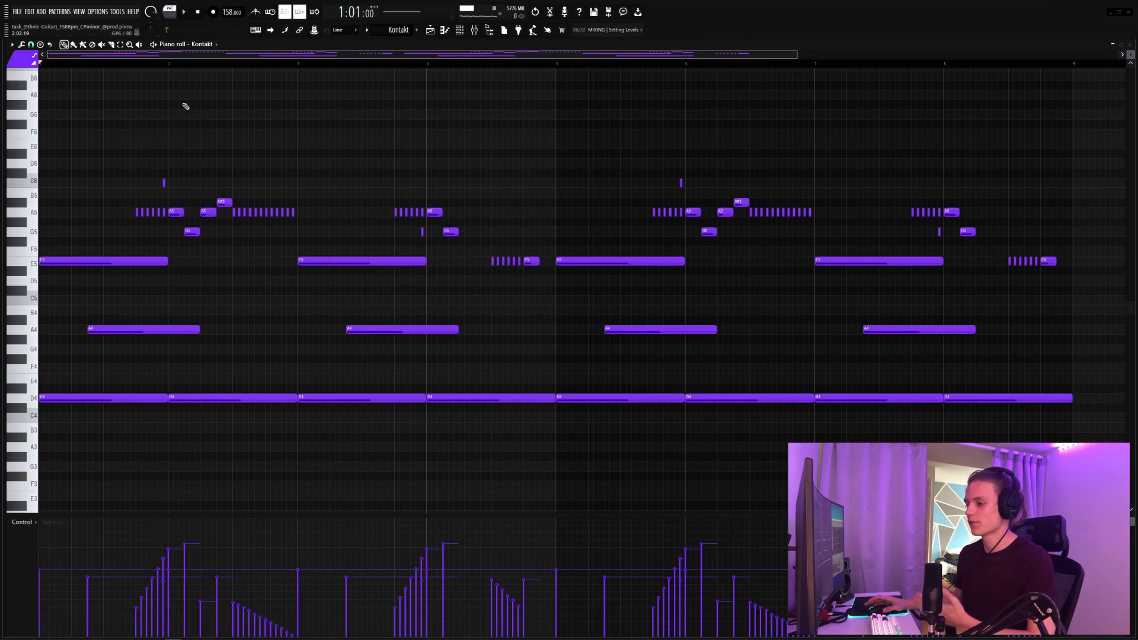
key("space")
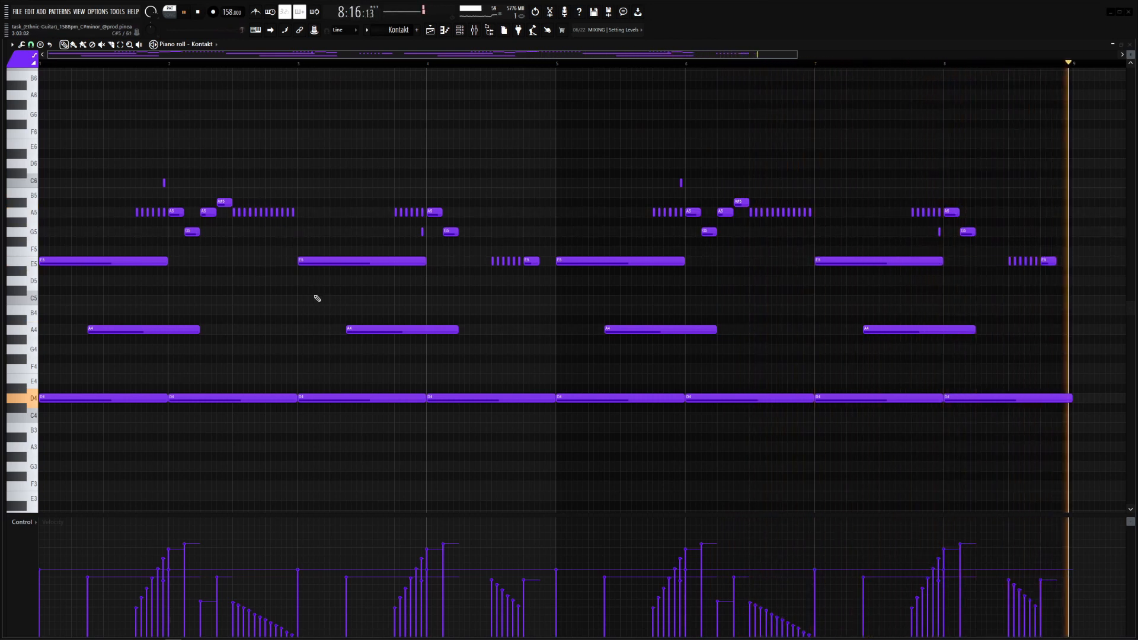
key("space")
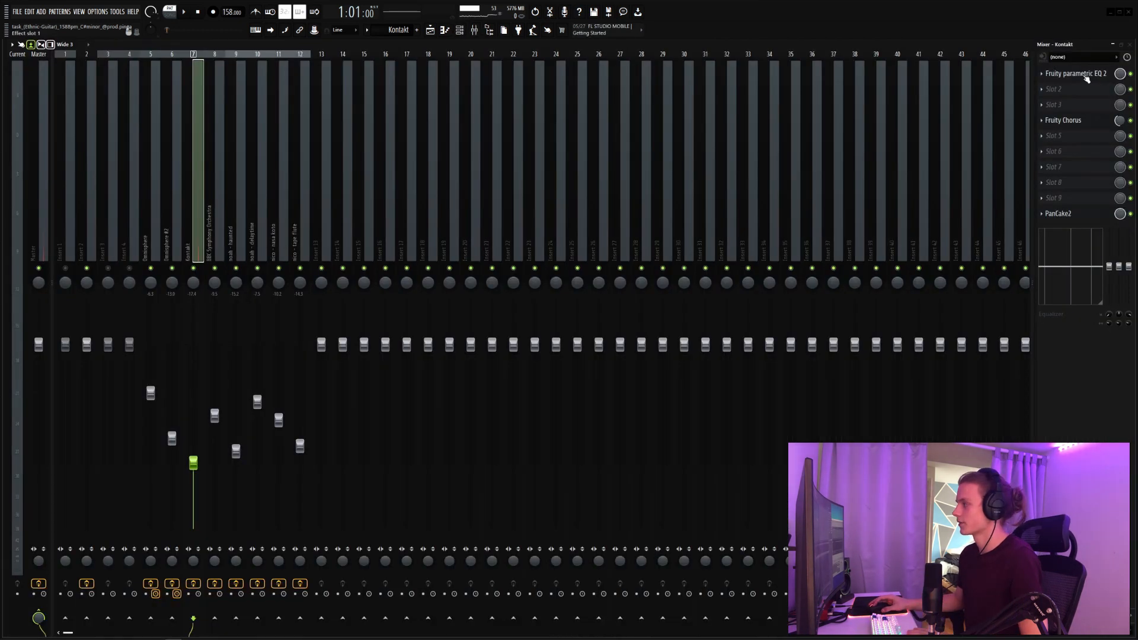
Inspect the Fruity parametric EQ 2 curve and the PanCake2 panning shape on the Kontakt mixer track.
left_click(1085, 75)
left_click_drag(332, 101, 438, 105)
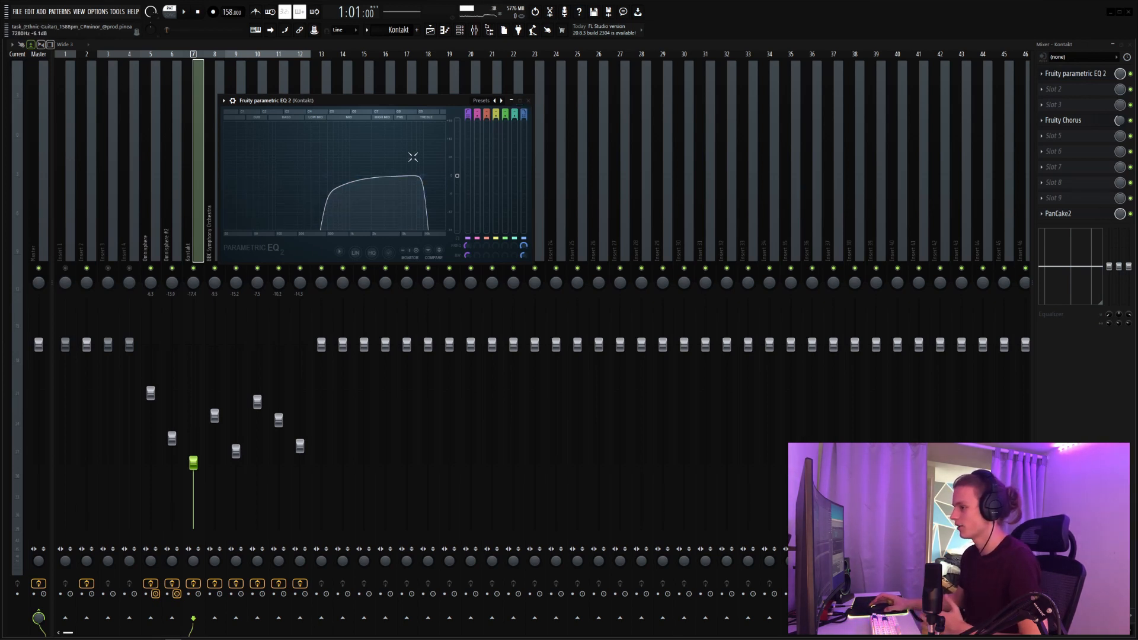
left_click(528, 100)
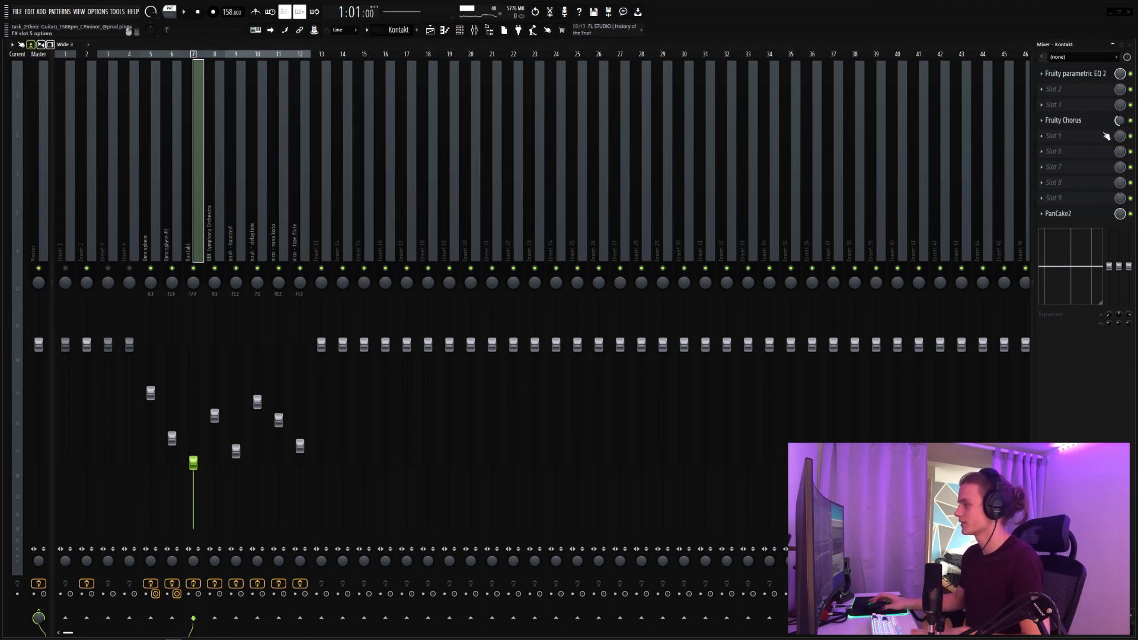
left_click(1071, 216)
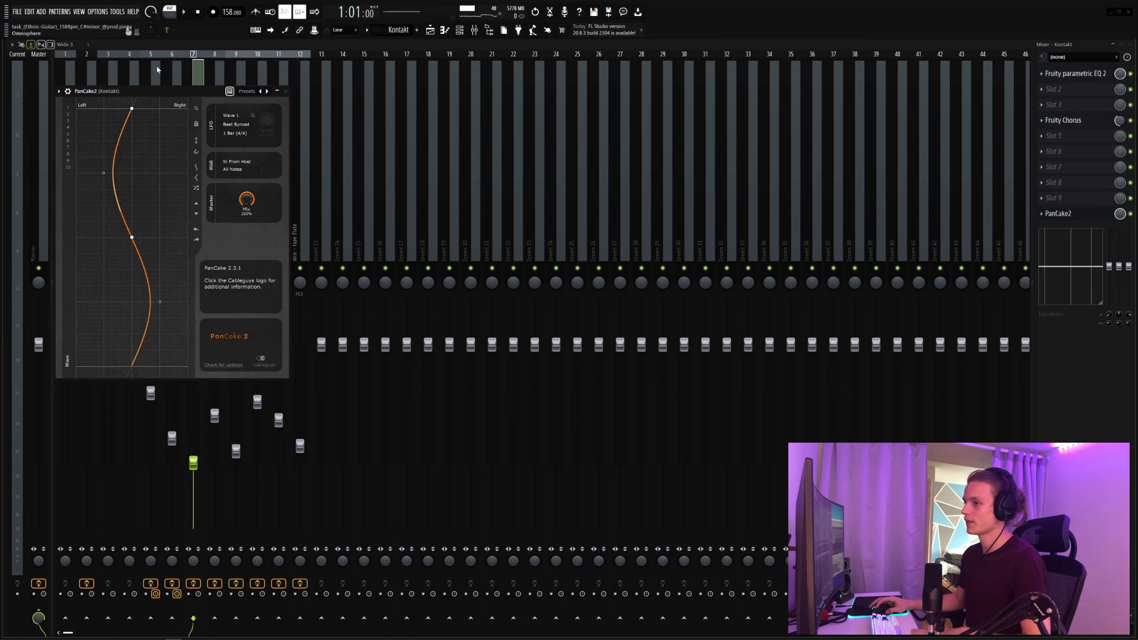
left_click_drag(183, 92, 284, 95)
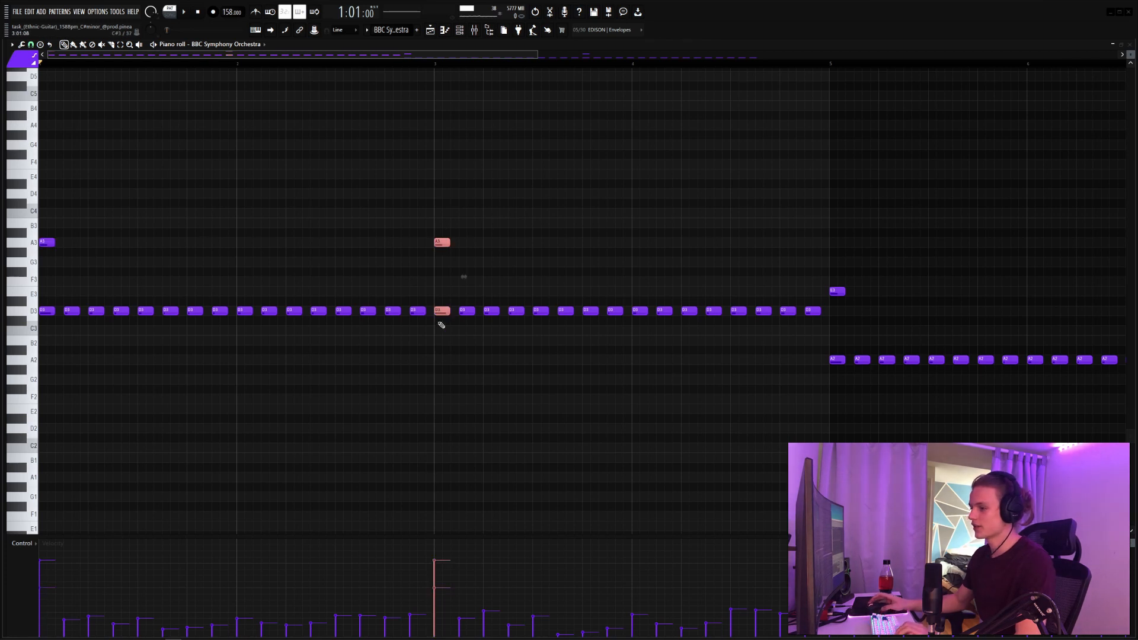
Even out the velocities of the repeated D3 notes after the first one in BBC Symphony Orchestra's first two bars and randomize them.
left_click_drag(164, 317, 422, 311)
left_click_drag(291, 611, 153, 623)
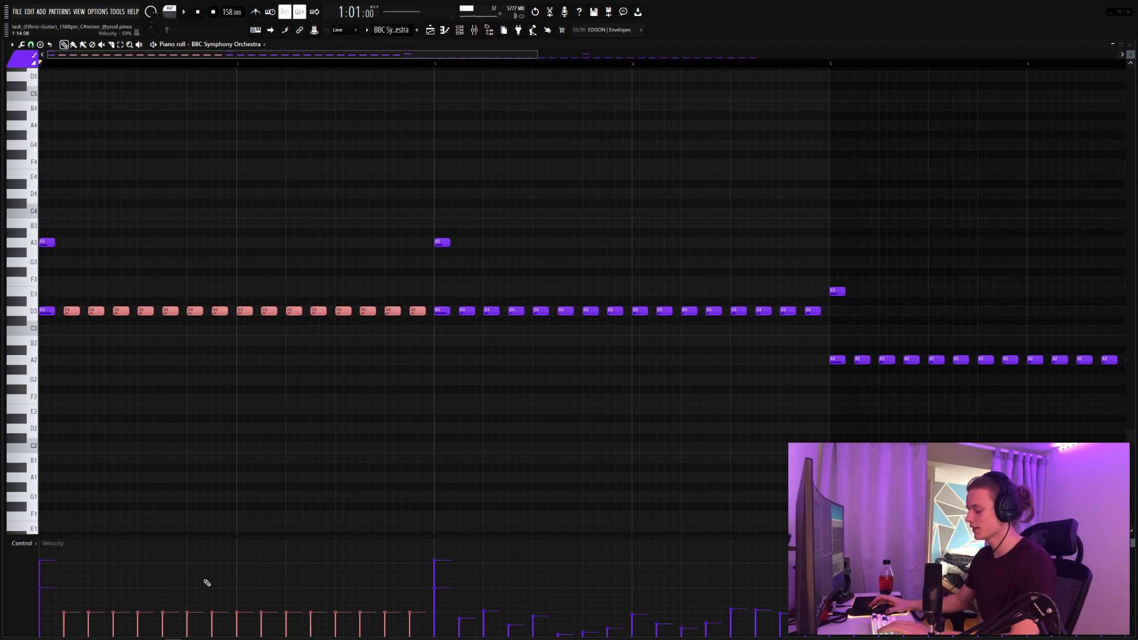
key("alt+r")
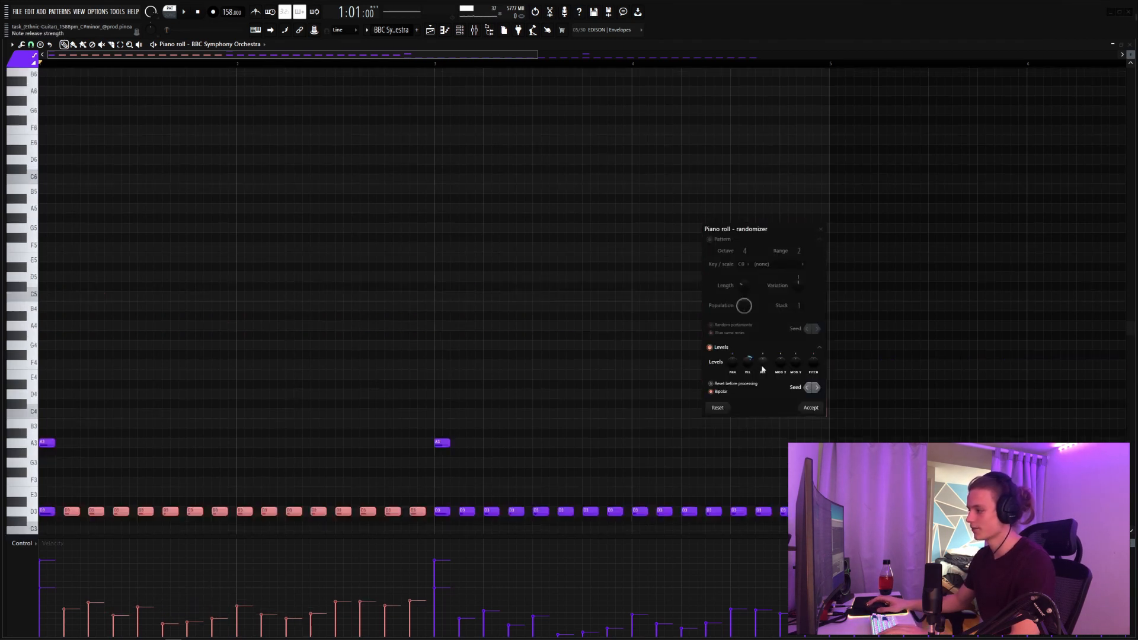
left_click(823, 409)
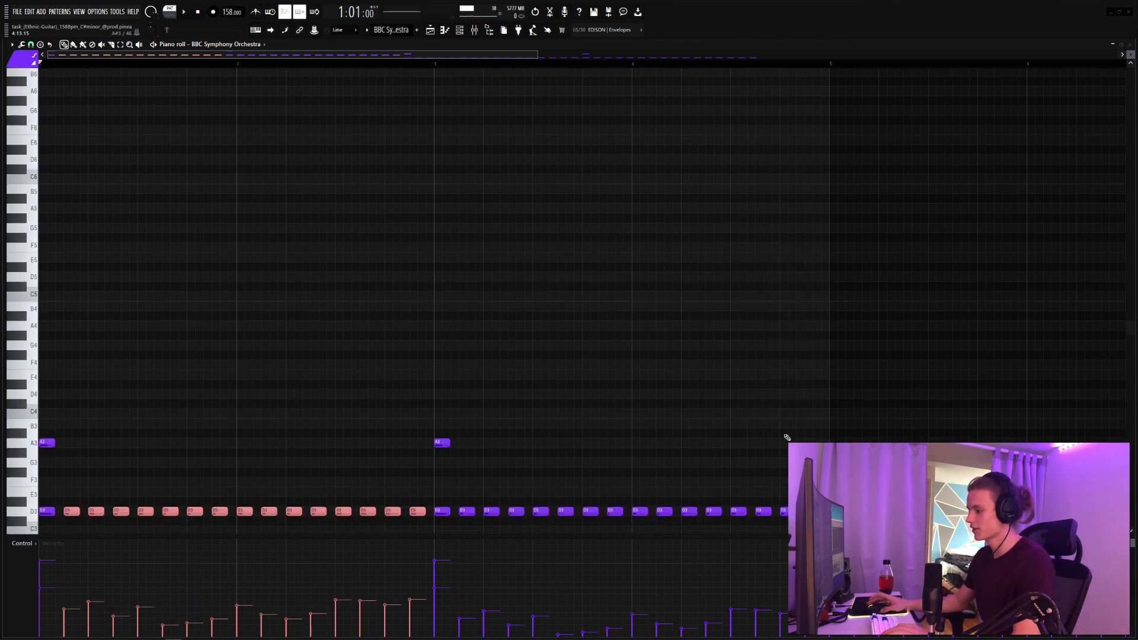
Scale the selected D3 notes' velocities down to about 45%, shrink the velocity lane and clear the selection.
key("alt+x")
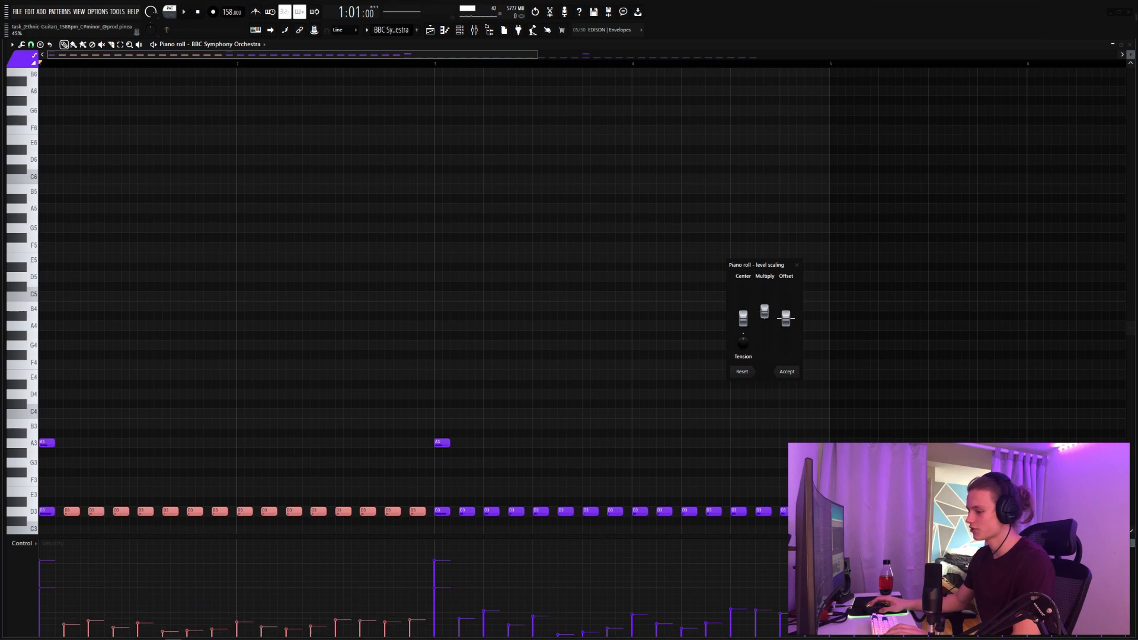
left_click(790, 373)
left_click_drag(594, 537, 584, 597)
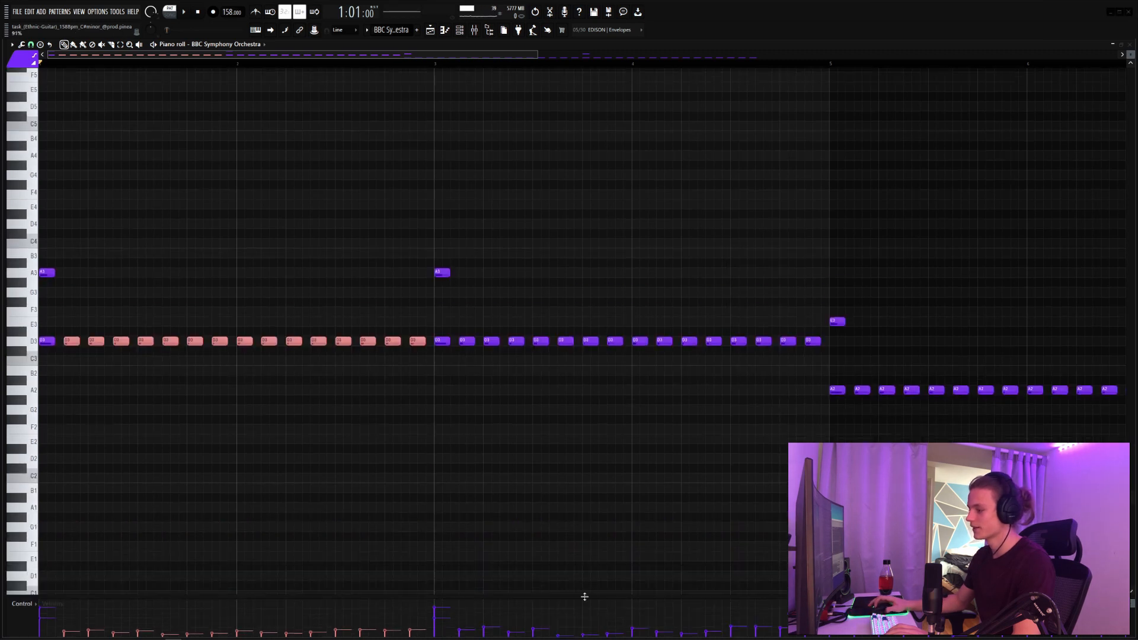
right_click(547, 296)
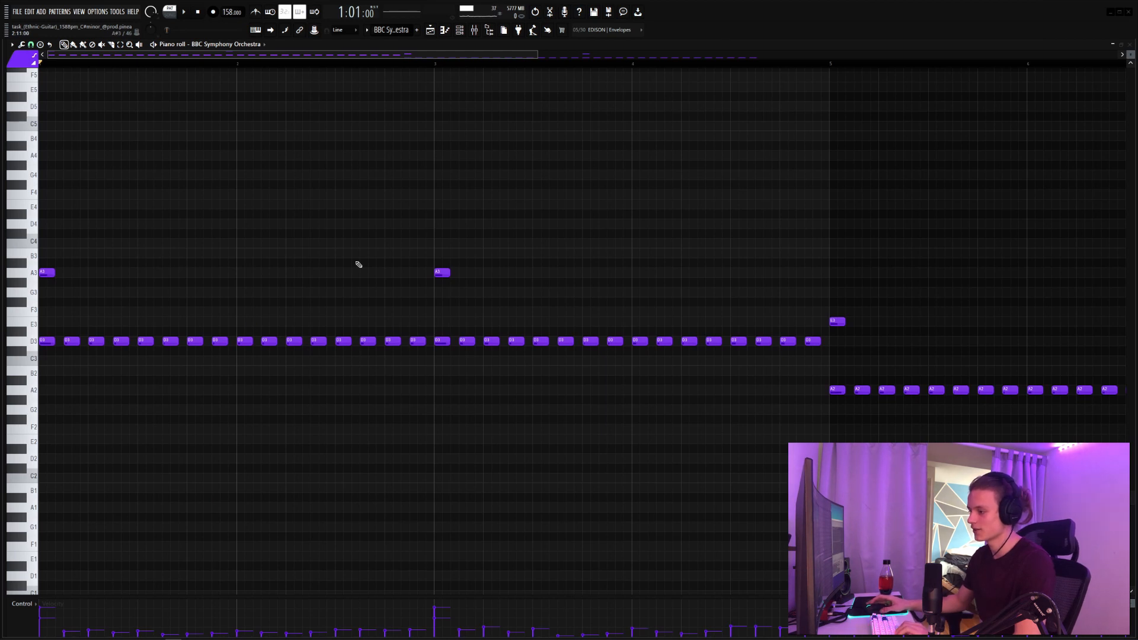
Highlight the A2 and E3 notes in bars 5 to 8 of BBC Symphony Orchestra, clear the selection and play the pattern.
scroll(304, 69, "down", 3)
key("ctrl")
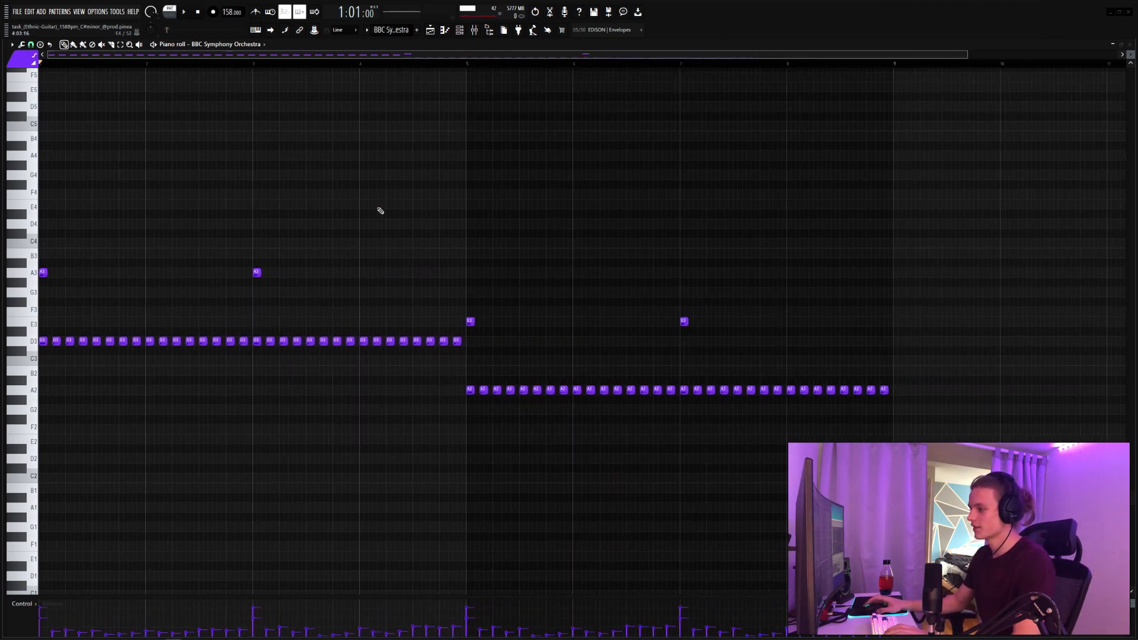
left_click_drag(460, 278, 913, 453)
left_click(759, 194)
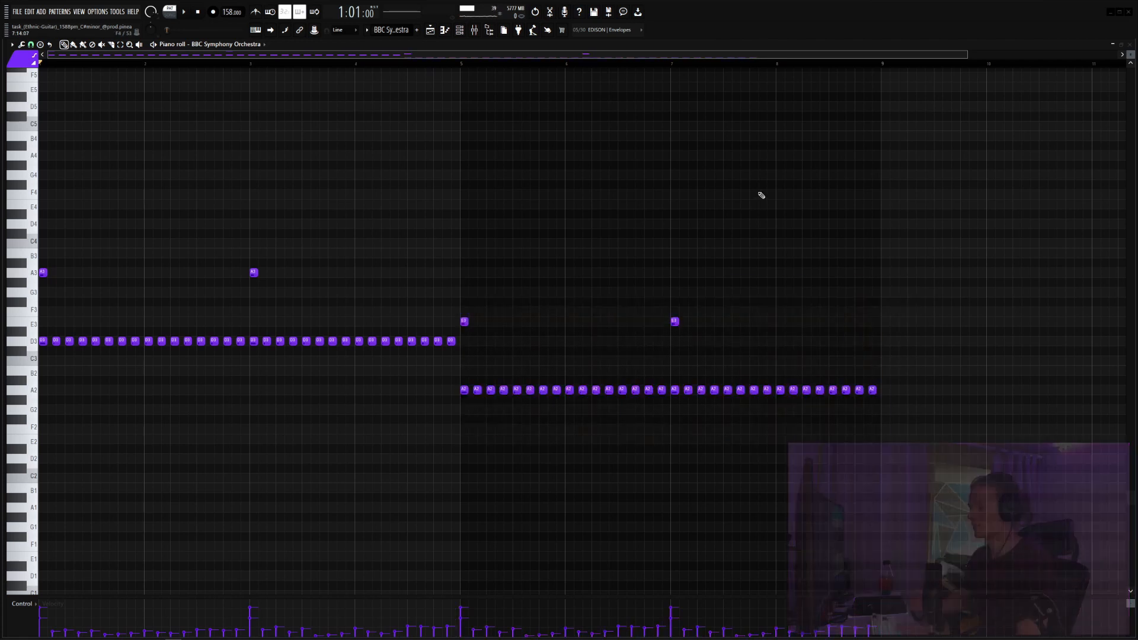
key("space")
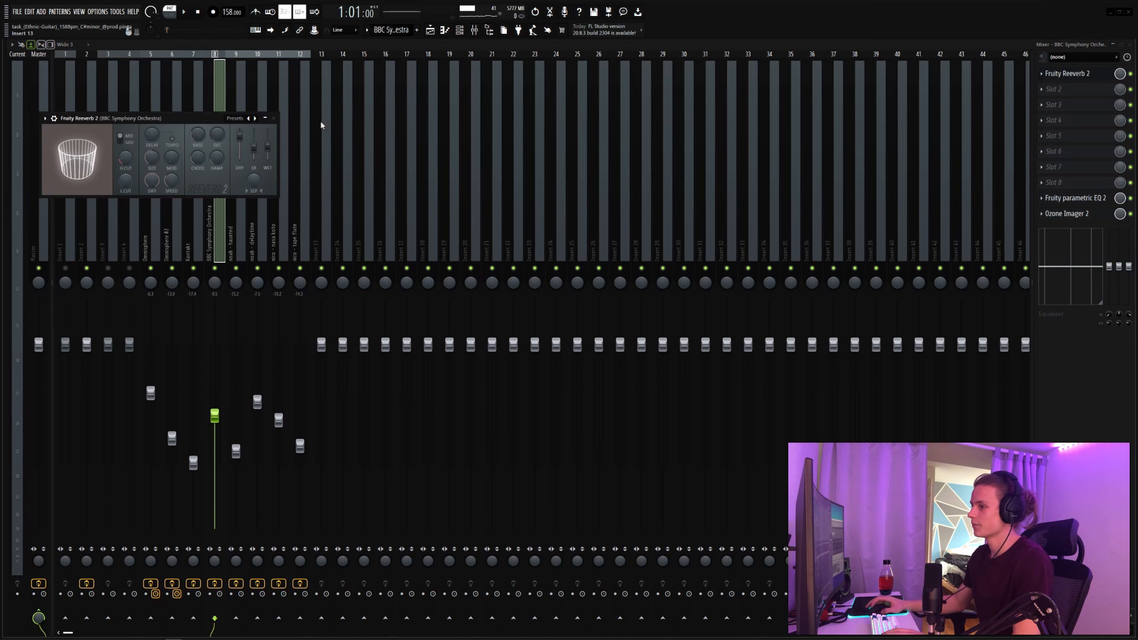
Inspect the Fruity Reeverb 2, Fruity parametric EQ 2 and Ozone Imager 2 settings on the BBC Symphony Orchestra mixer track.
left_click(274, 118)
left_click(1091, 198)
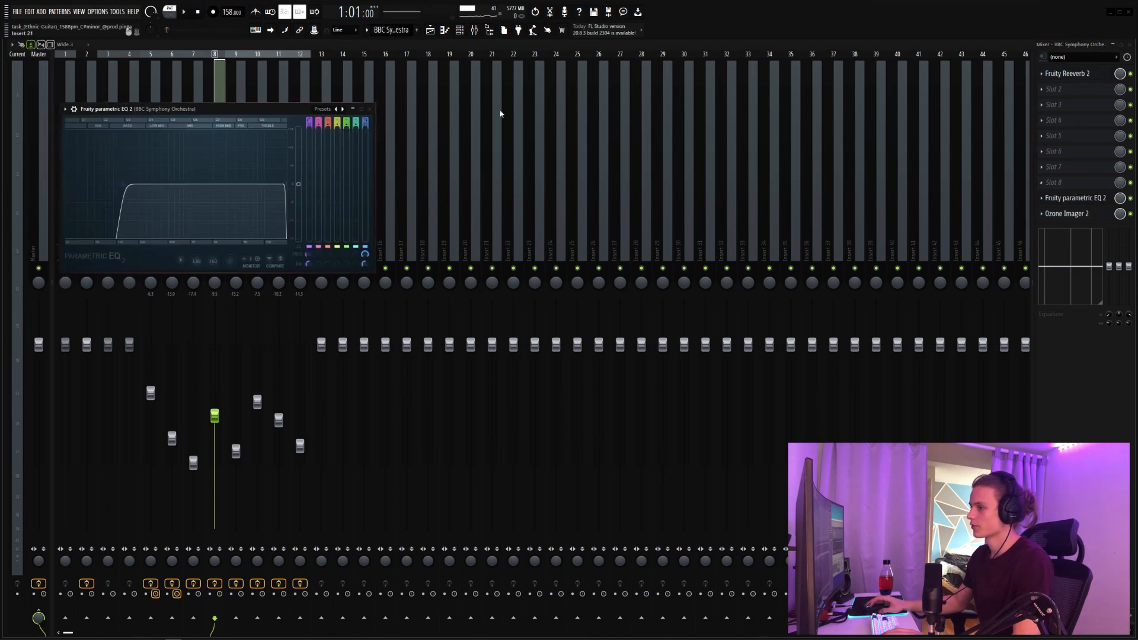
left_click(369, 109)
left_click(1070, 213)
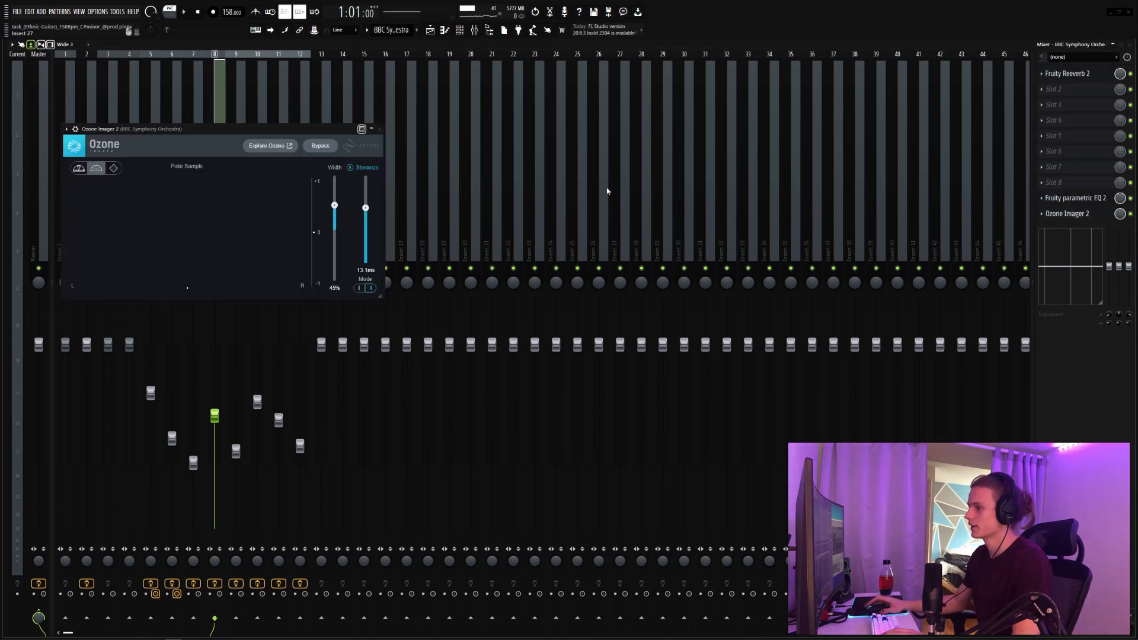
left_click(378, 128)
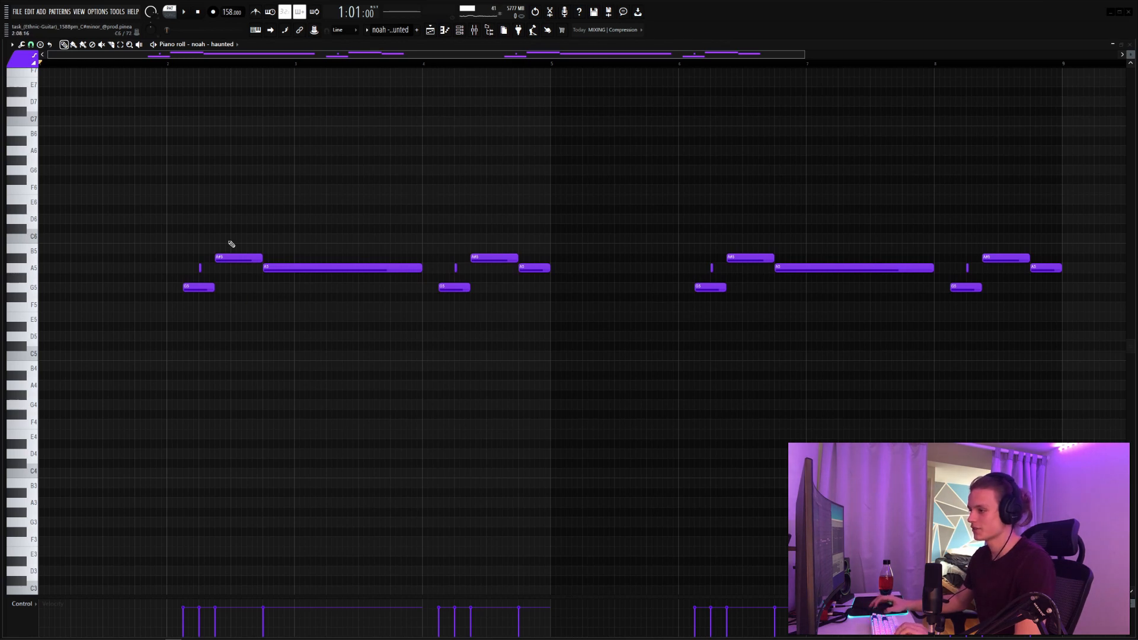
Highlight the two melody phrases in the first four bars of noah - haunted and examine the short A5 slide note up close.
left_click_drag(189, 235, 345, 322)
left_click_drag(477, 245, 548, 304)
right_click(636, 318)
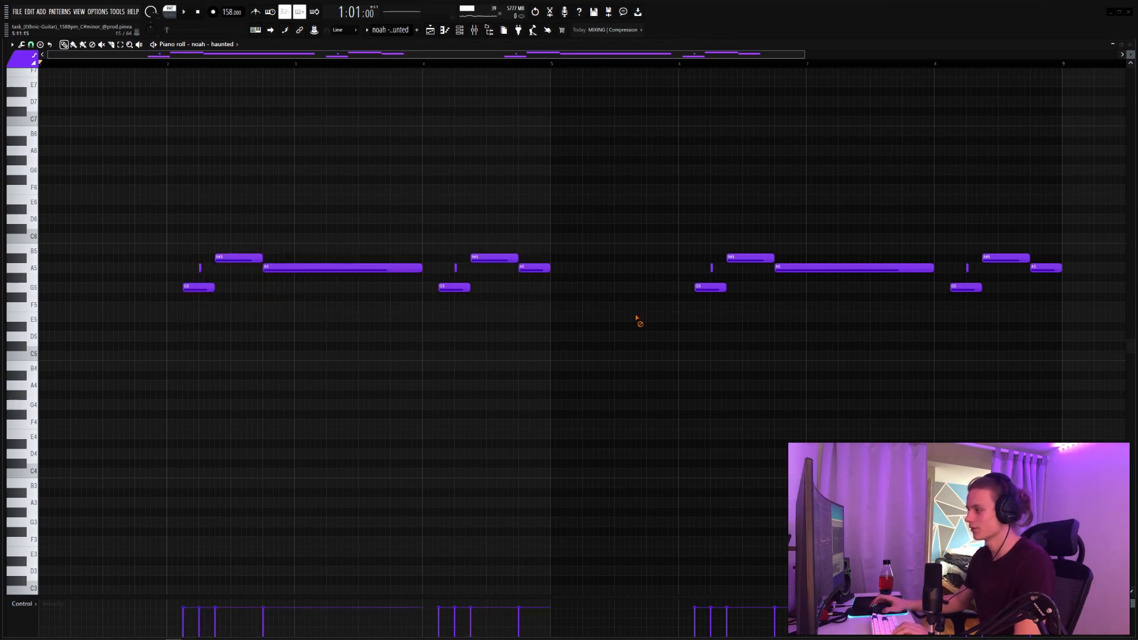
scroll(196, 61, "up", 4)
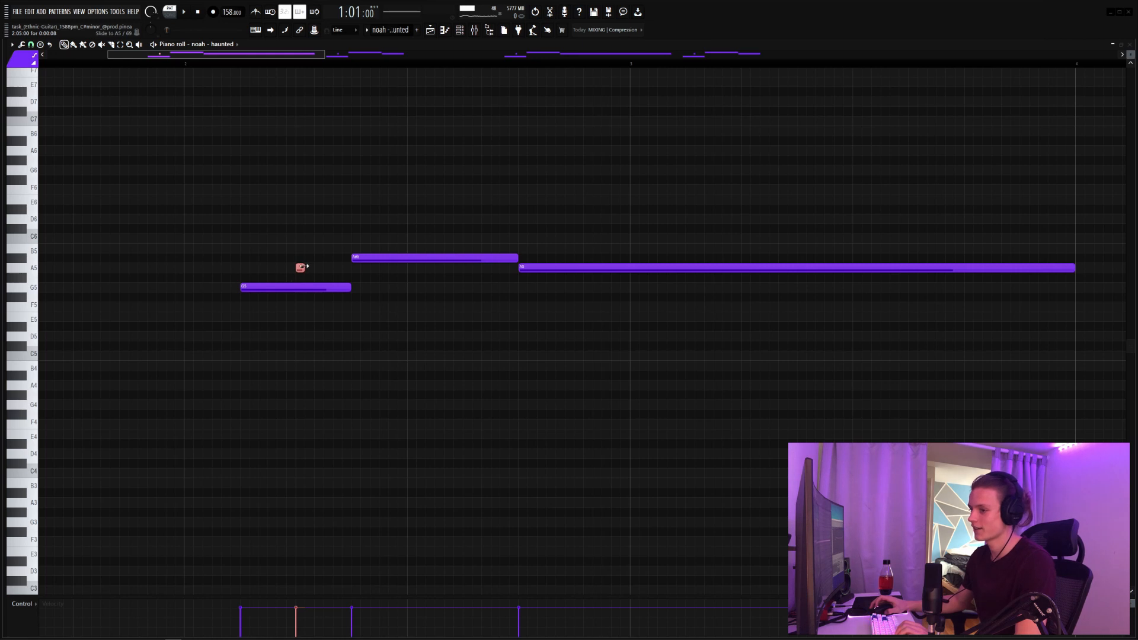
scroll(303, 66, "down", 4)
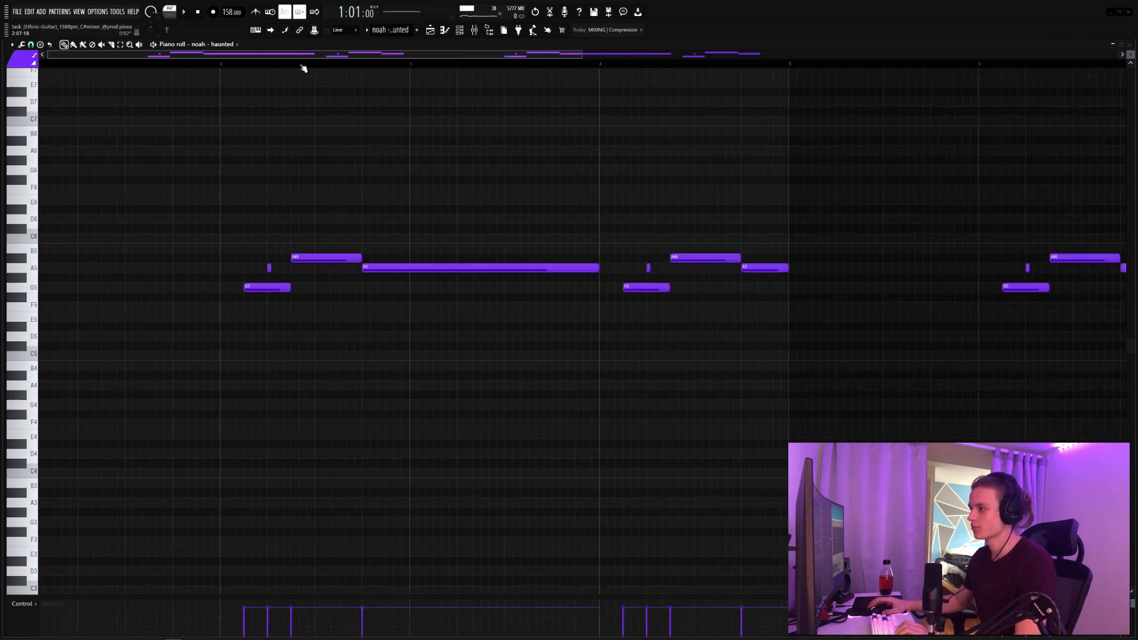
Highlight the notes around the first A5 slide note in noah - haunted, including the G5 note beneath it, and clear the selection.
scroll(303, 66, "up", 3)
left_click(202, 64)
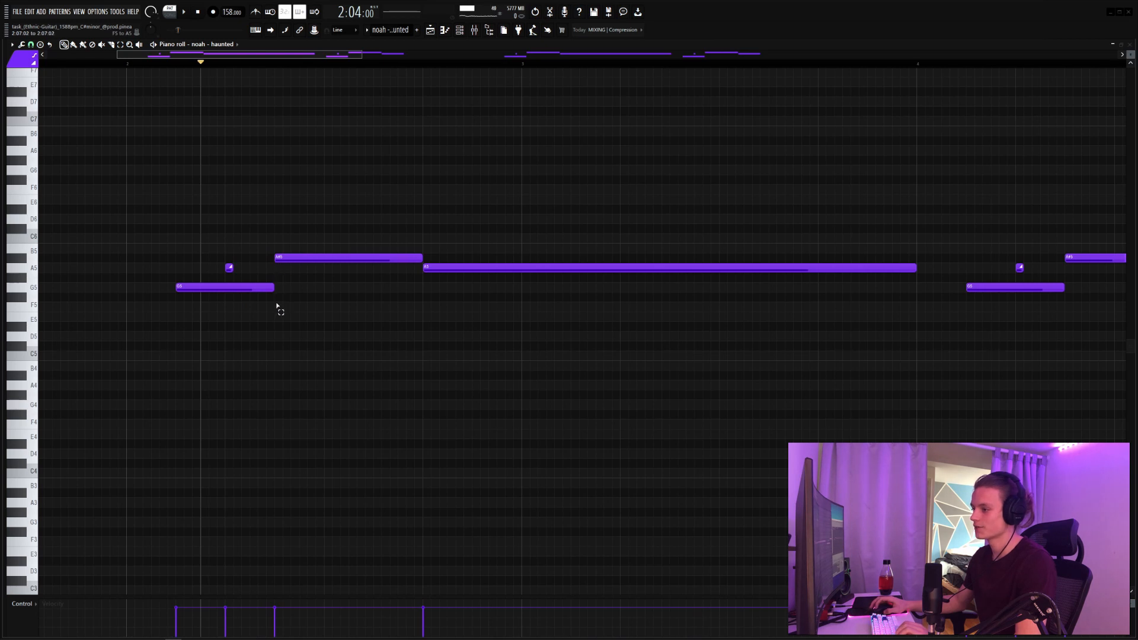
left_click_drag(425, 236, 417, 274)
right_click(275, 201)
left_click_drag(183, 257, 257, 308)
right_click(287, 172)
Play the whole noah - haunted pattern and inspect the Ambience reverb on its mixer track.
scroll(245, 65, "down", 6)
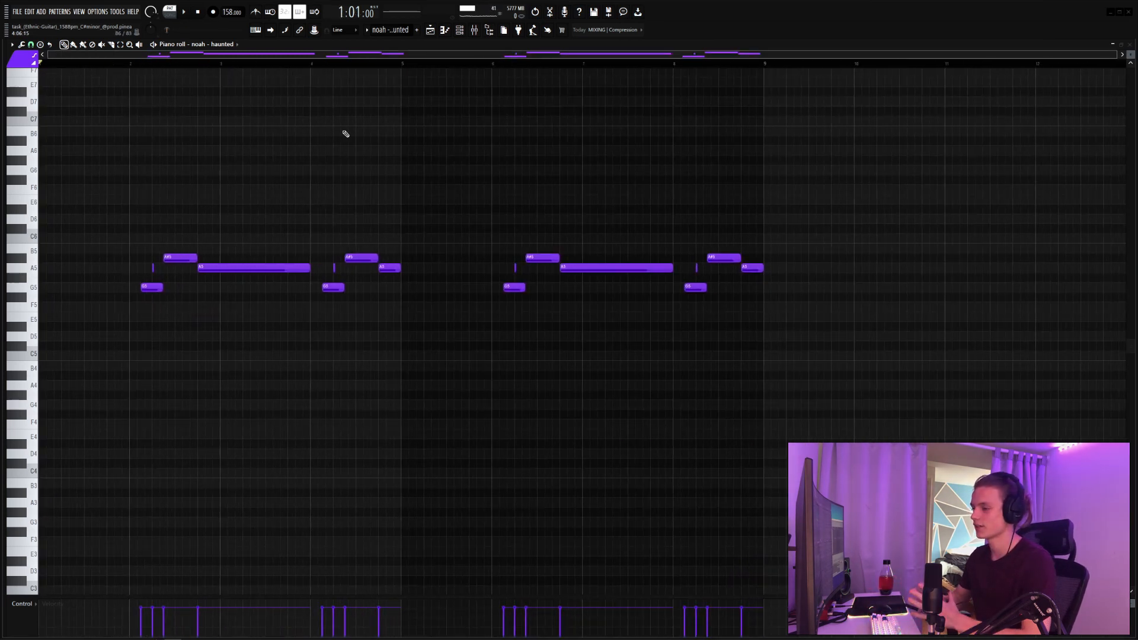
key("space")
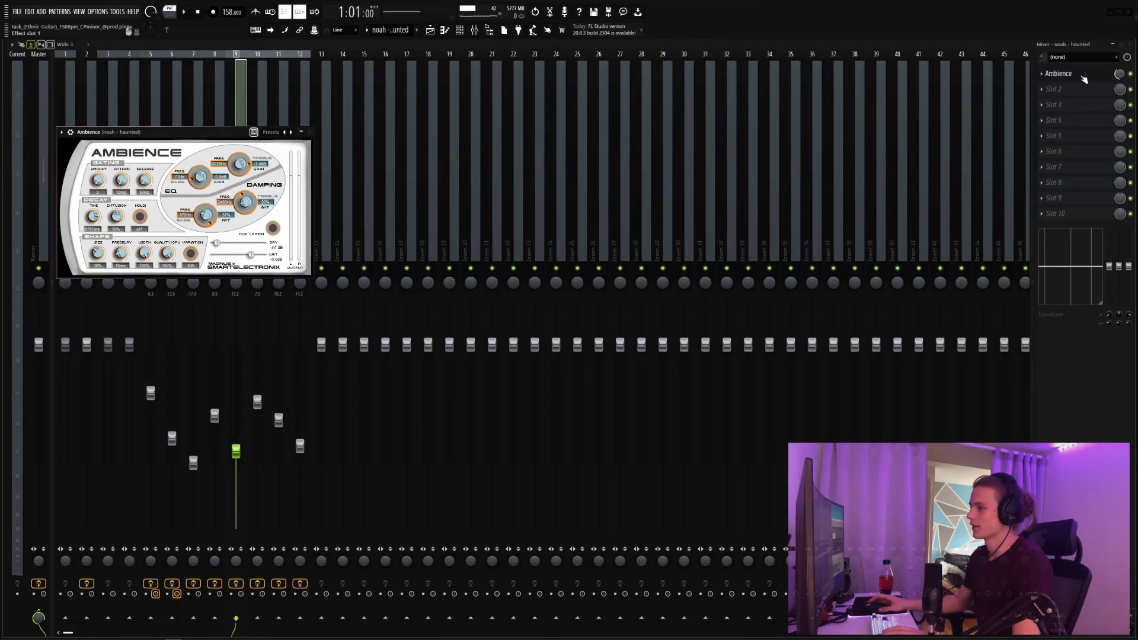
left_click(309, 132)
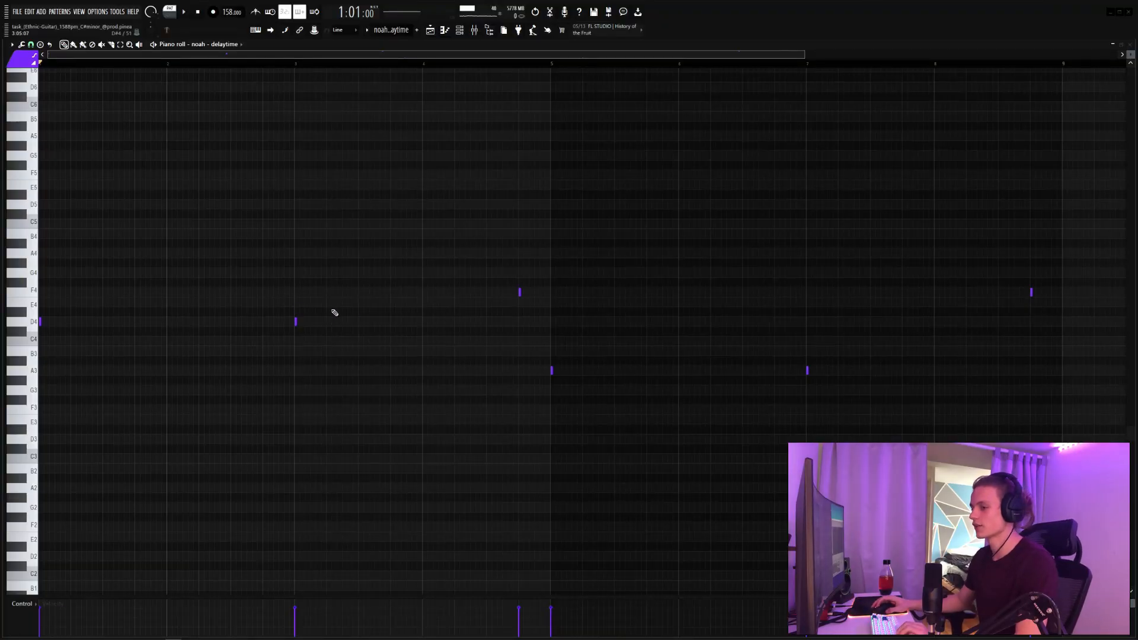
Highlight the D4 and A3 notes in the noah - delaytime pattern, play it and stop playback.
left_click_drag(340, 305, 40, 323)
left_click_drag(524, 379, 912, 383)
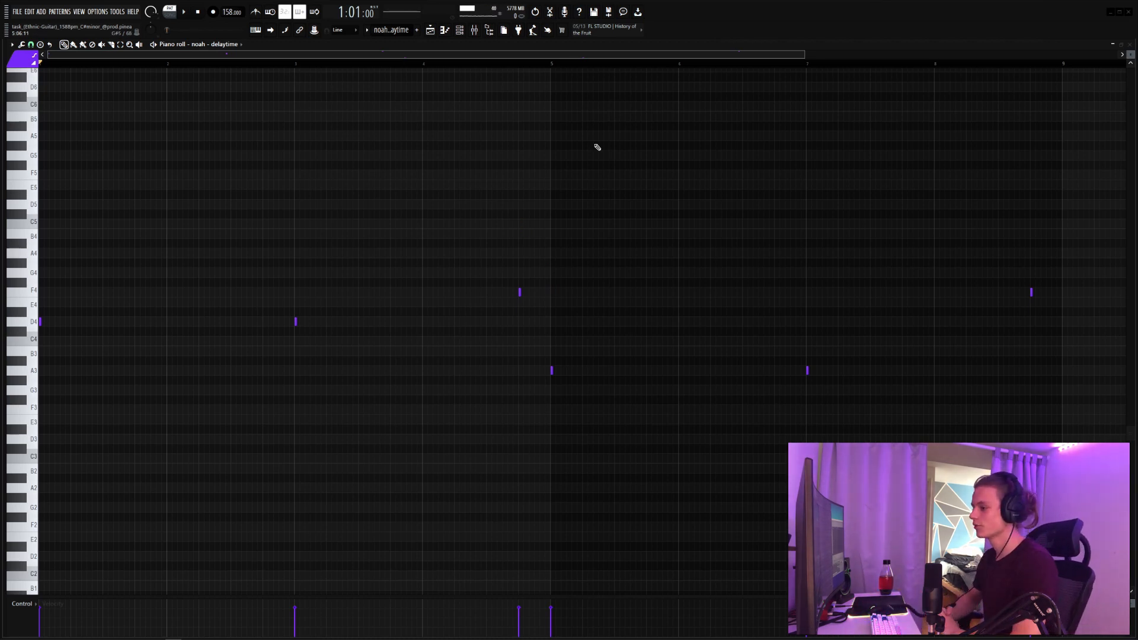
key("space")
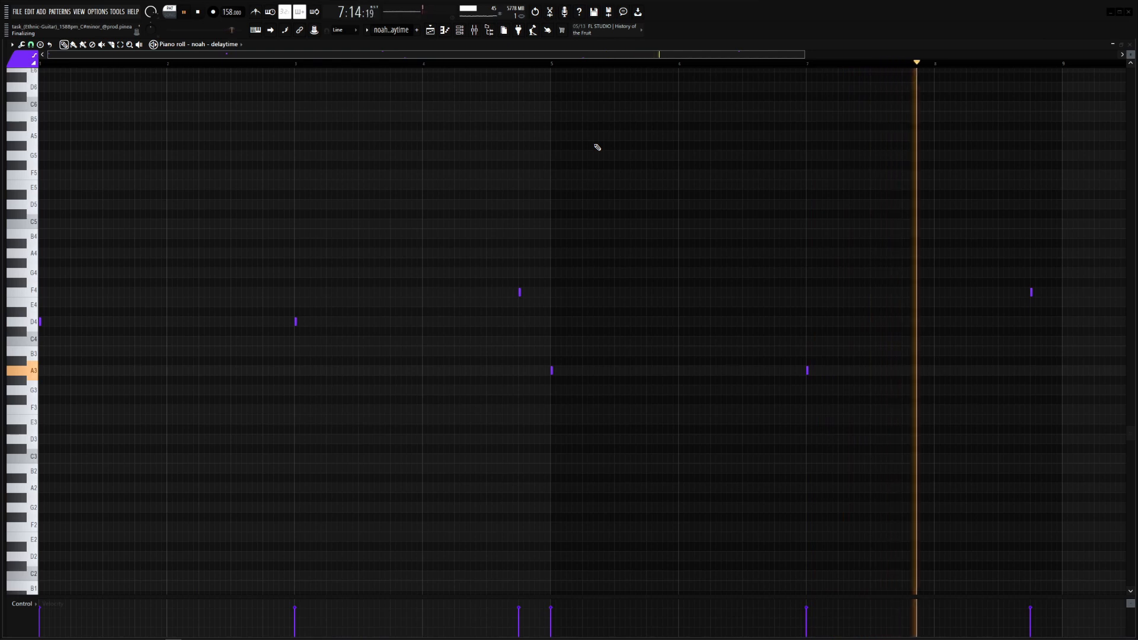
key("space")
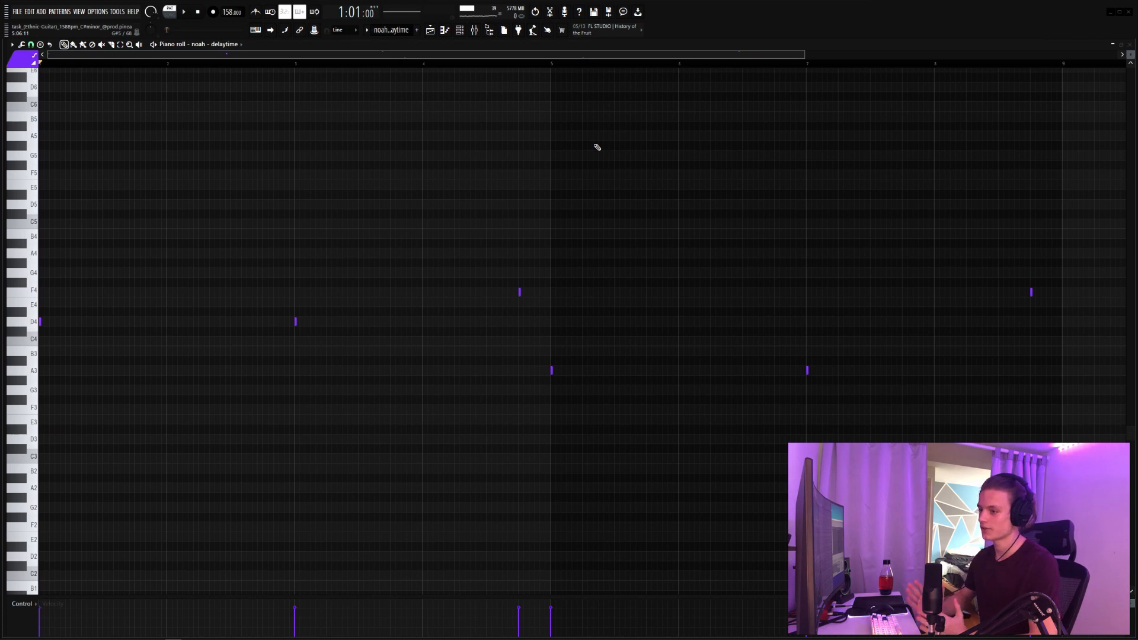
Inspect the Fruity parametric EQ 2 on the noah - delaytime mixer track and close it.
key("F9")
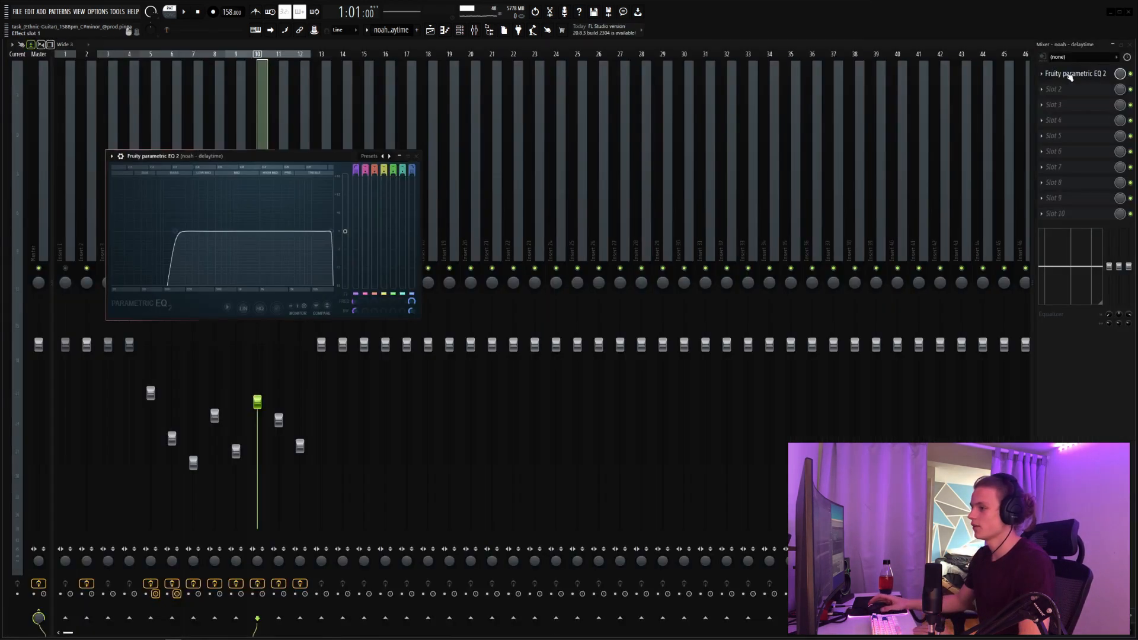
left_click_drag(271, 159, 309, 161)
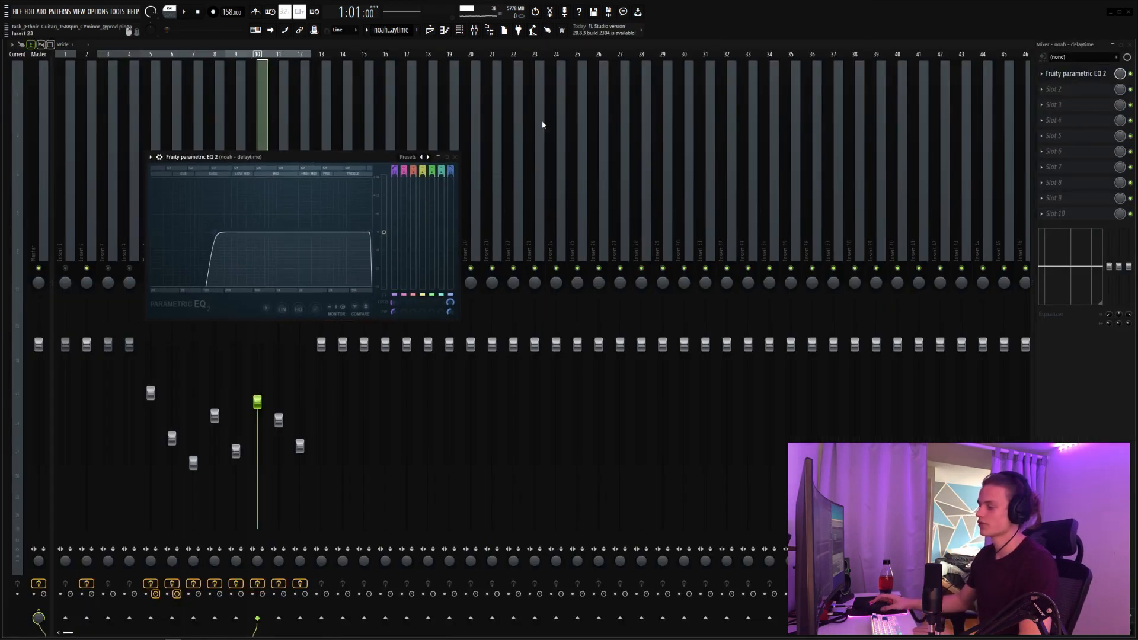
left_click(456, 158)
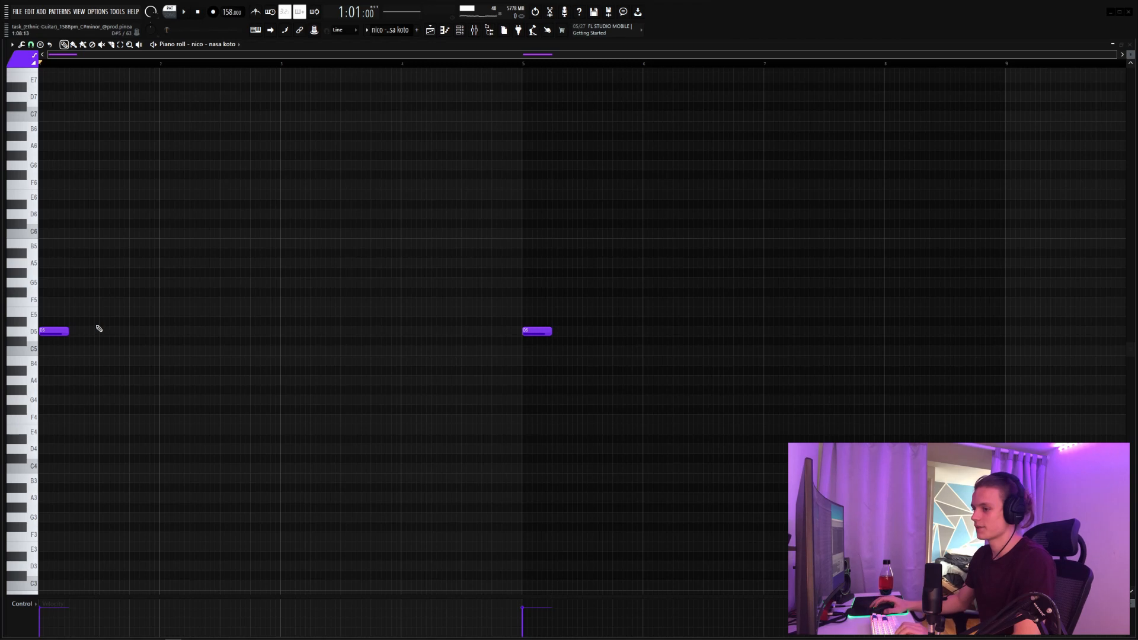
Highlight the two D5 notes in nico - nasa koto, play the pattern and view the Fruity Reeverb 2 on its mixer track.
left_click_drag(84, 309, 17, 365)
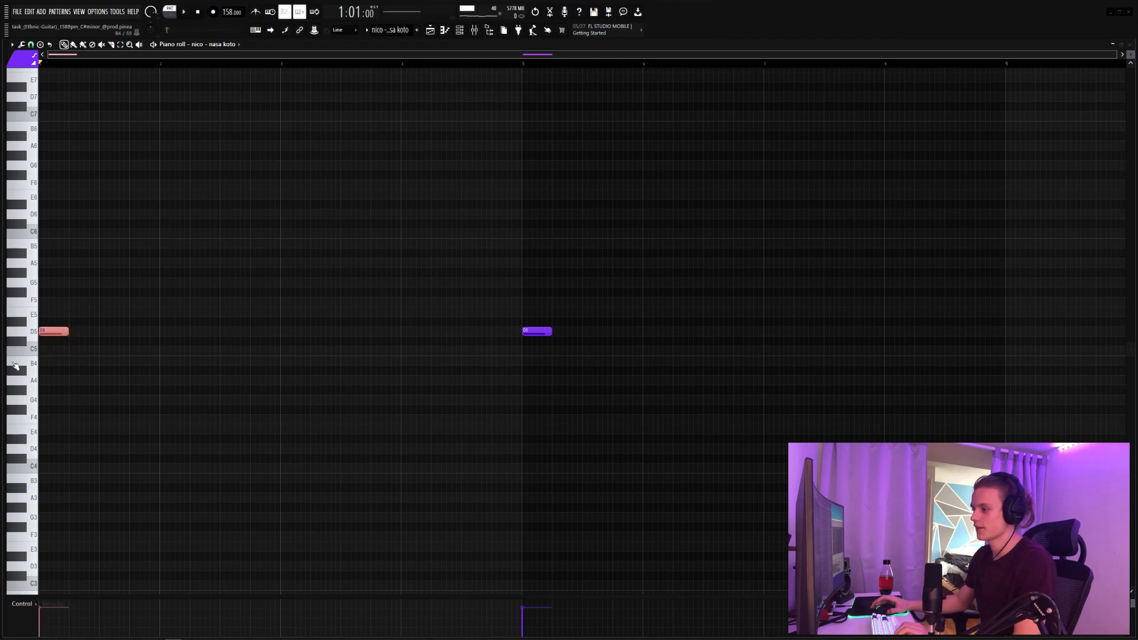
left_click_drag(555, 298, 492, 374)
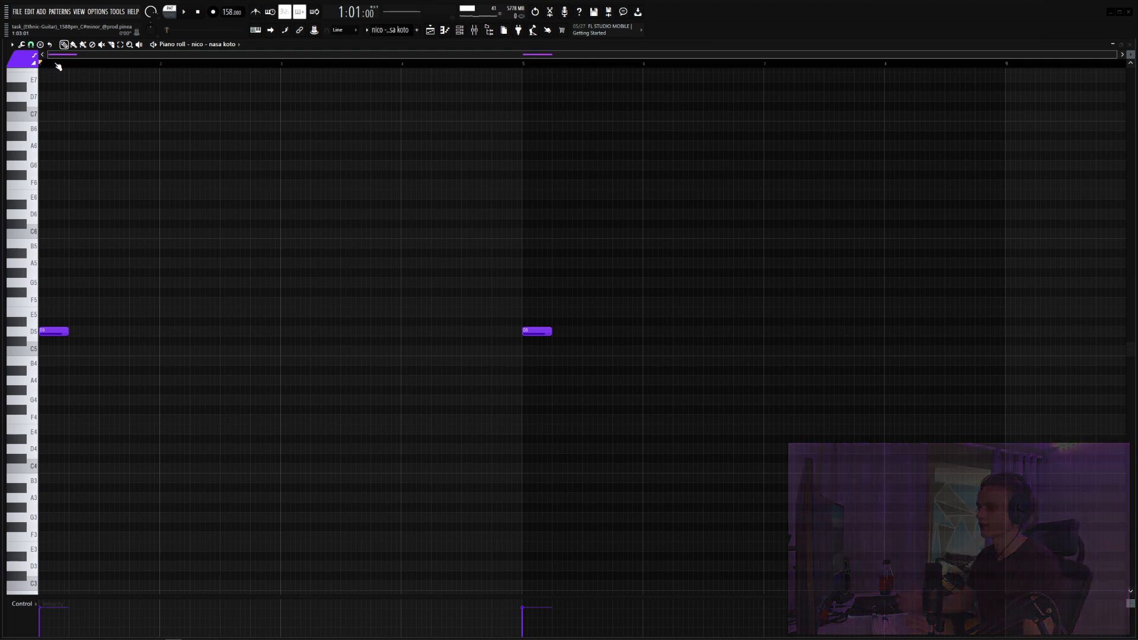
key("space")
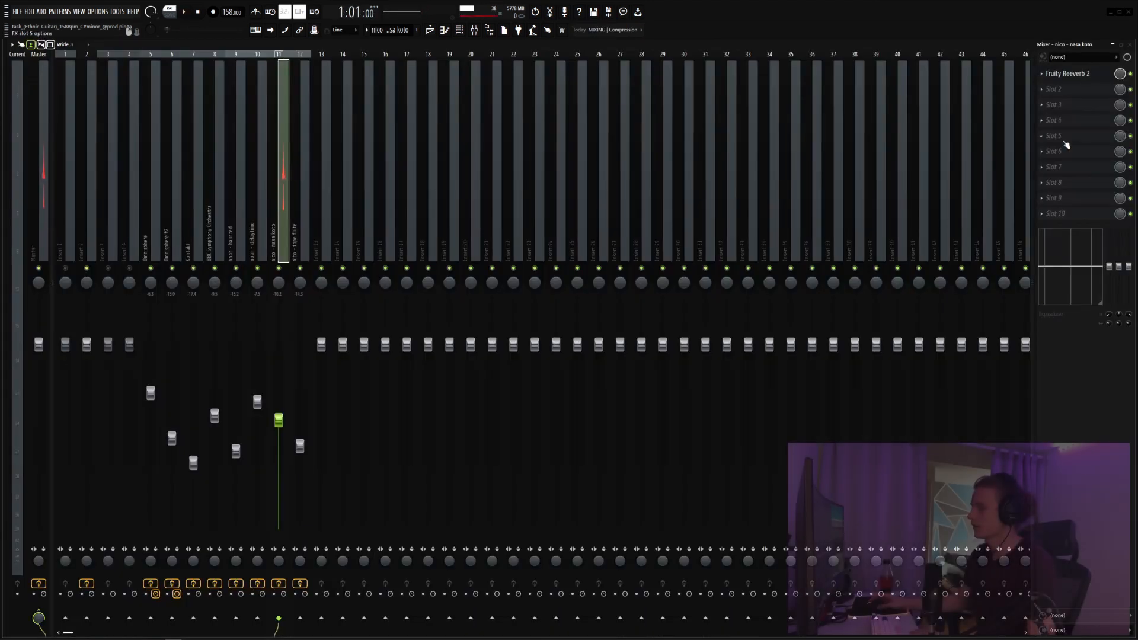
left_click(1070, 73)
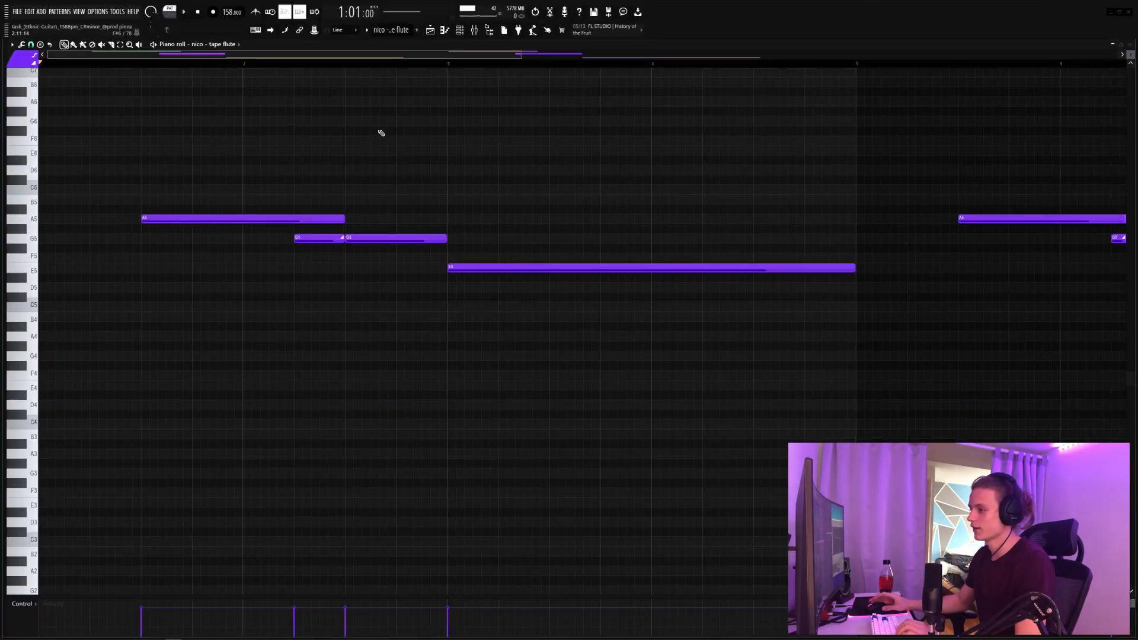
Highlight the first phrase's A5, G5 slide, G5 and E5 notes in nico - tape flute and clear the selection.
scroll(292, 64, "down", 2)
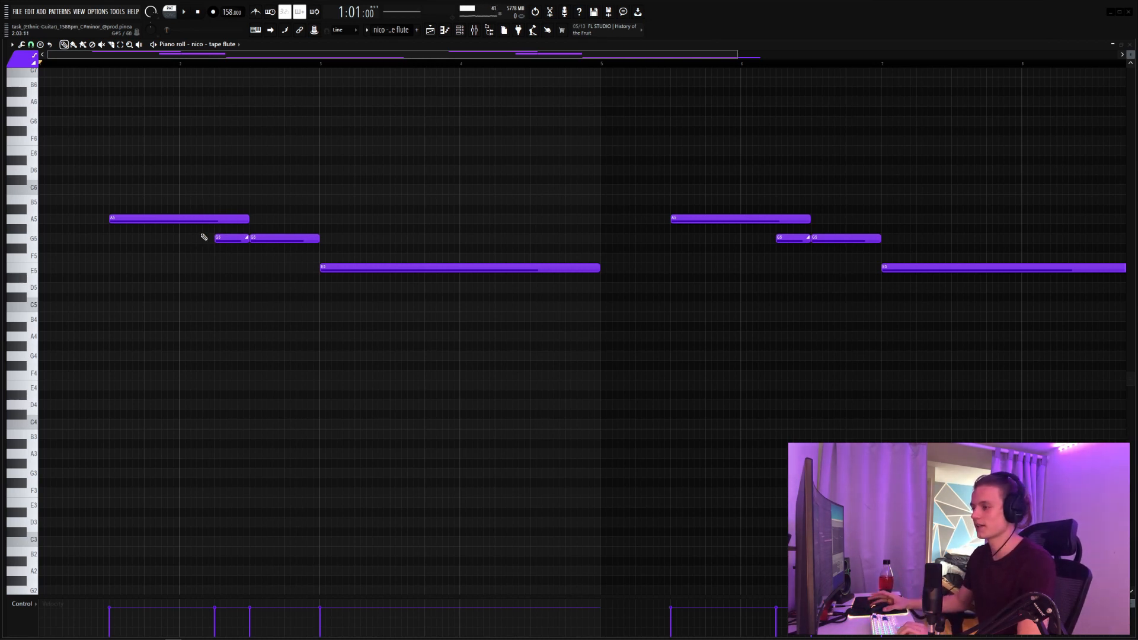
left_click_drag(202, 233, 240, 255)
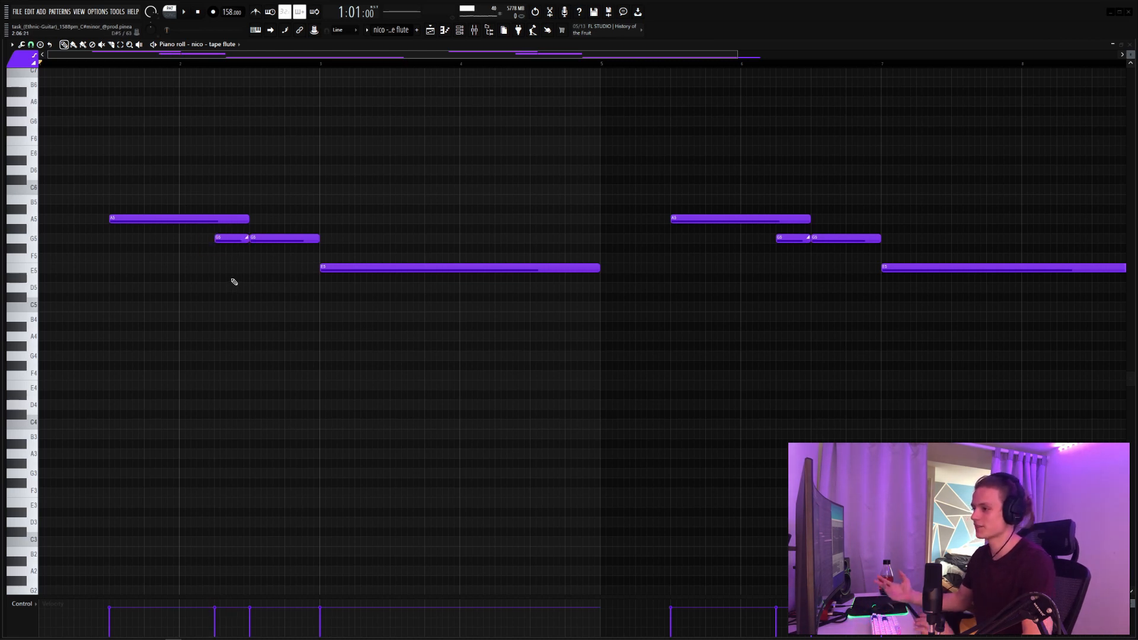
left_click_drag(158, 195, 234, 252)
left_click_drag(267, 226, 271, 251)
left_click_drag(346, 263, 351, 275)
right_click(365, 208)
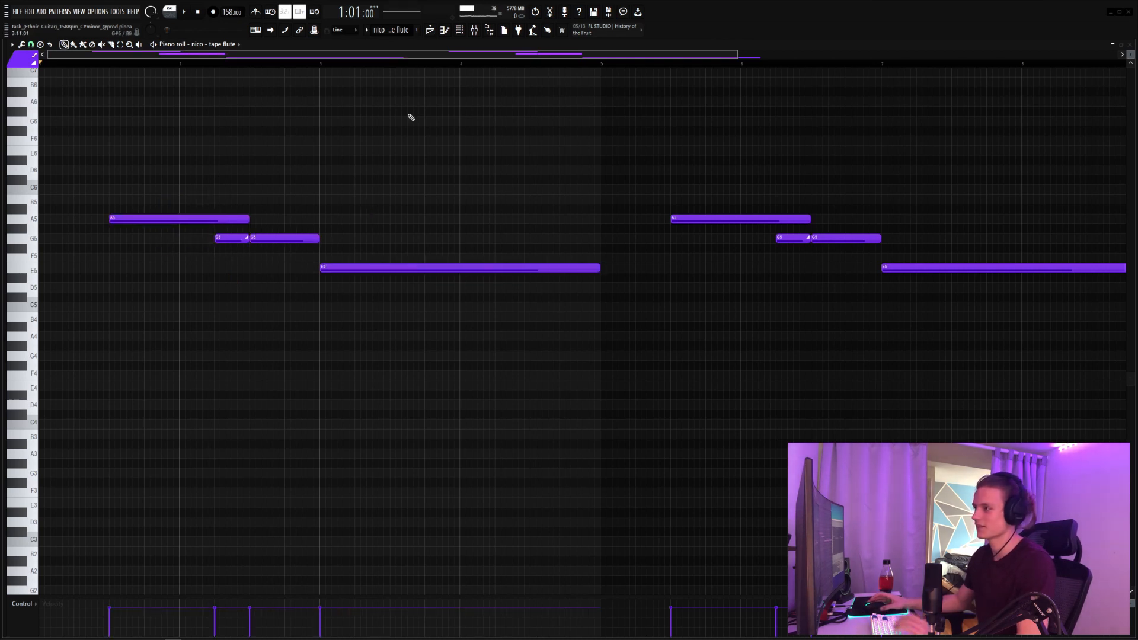
Play the whole nico - tape flute pattern, inspect the Fruity Reeverb 2 on its mixer track and close it.
scroll(437, 85, "down", 3)
scroll(427, 115, "up", 1)
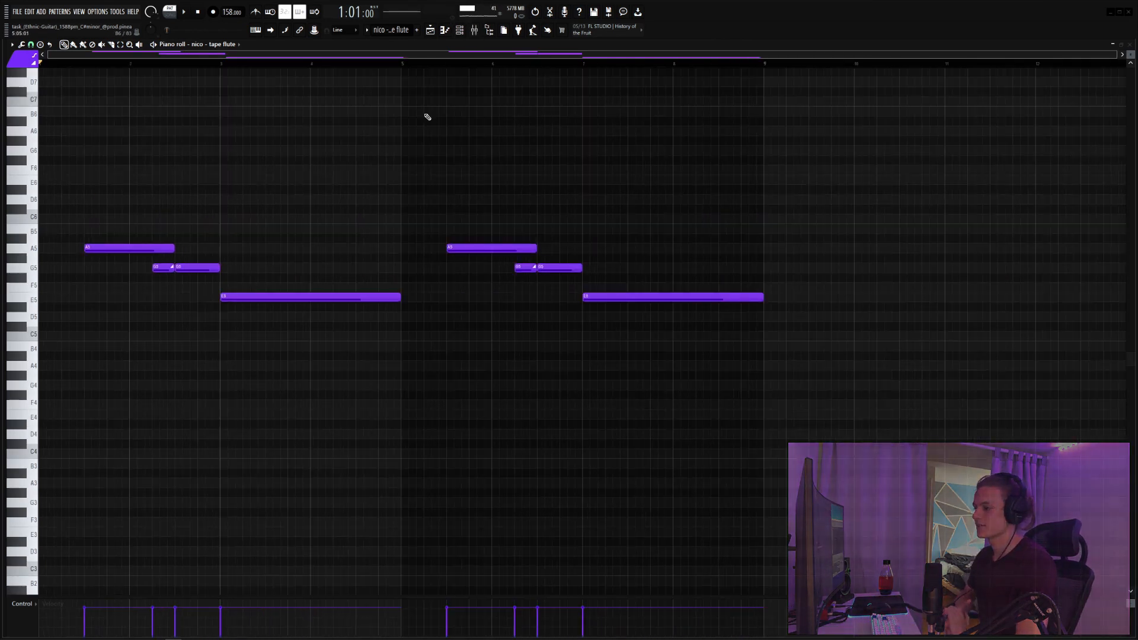
key("space")
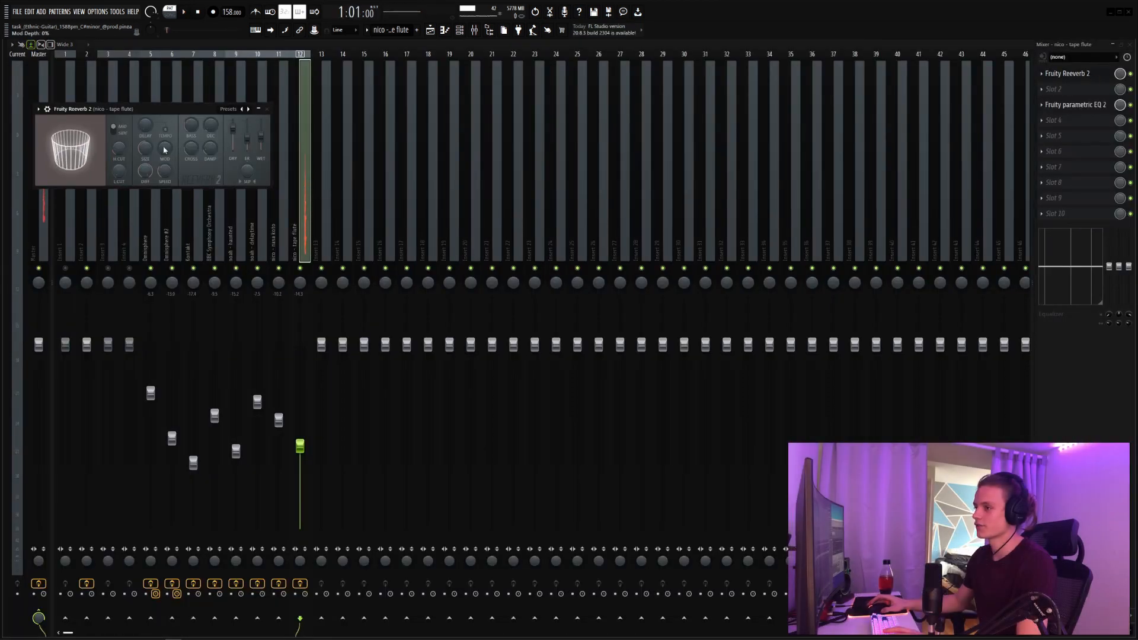
left_click_drag(208, 111, 221, 115)
left_click(280, 113)
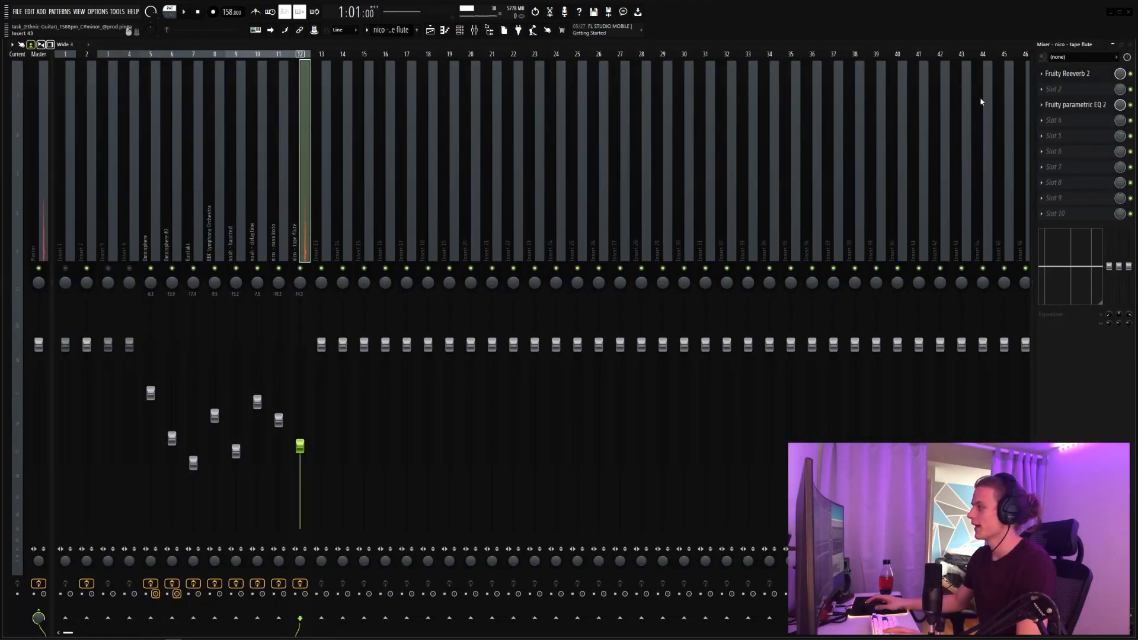
Examine the tape flute's Fruity parametric EQ 2 curve during playback and stop the playback.
left_click(1077, 105)
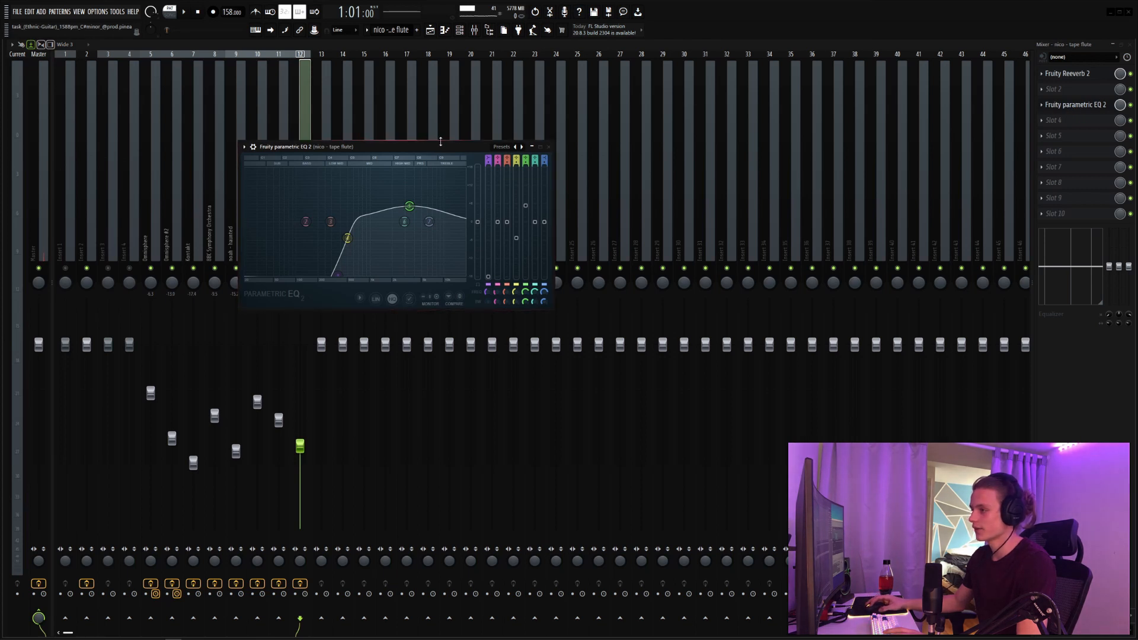
left_click_drag(441, 143, 459, 142)
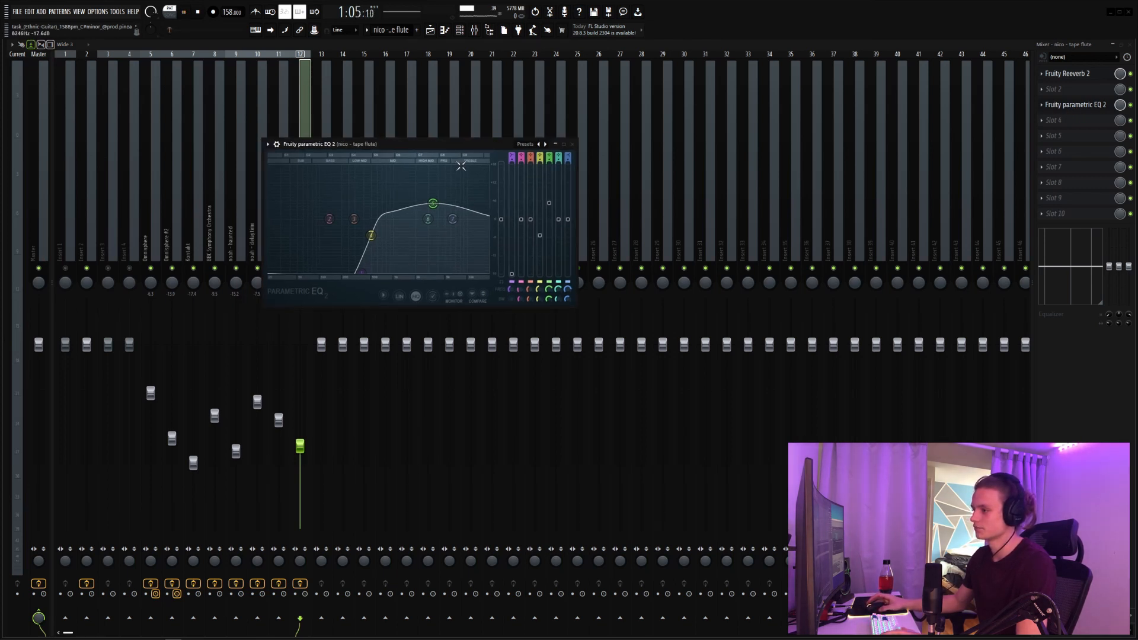
key("space")
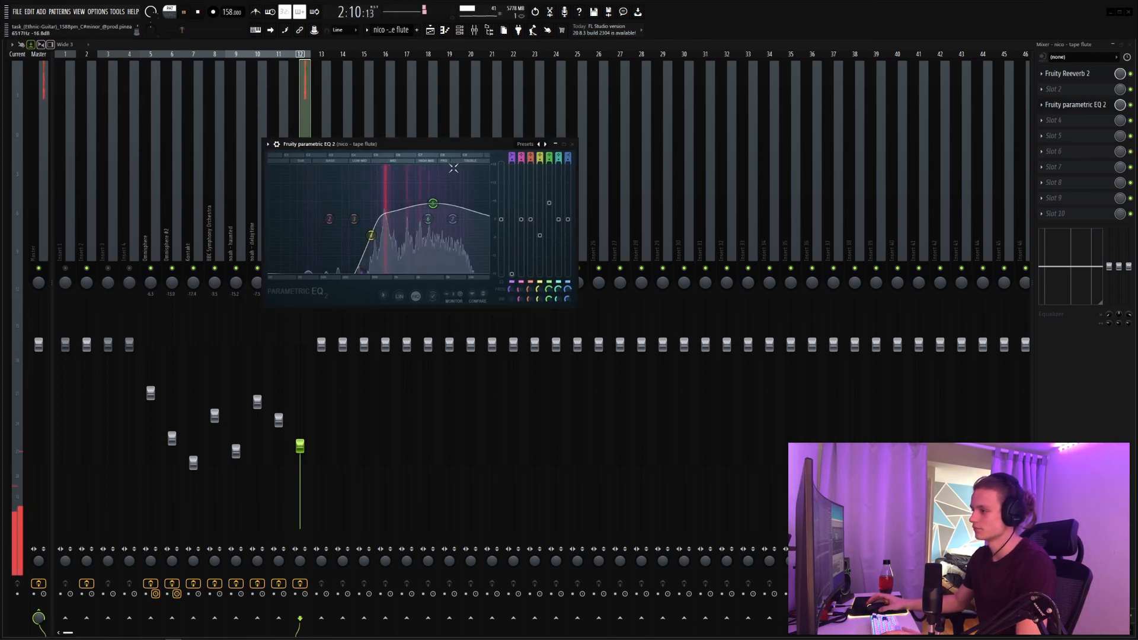
key("space")
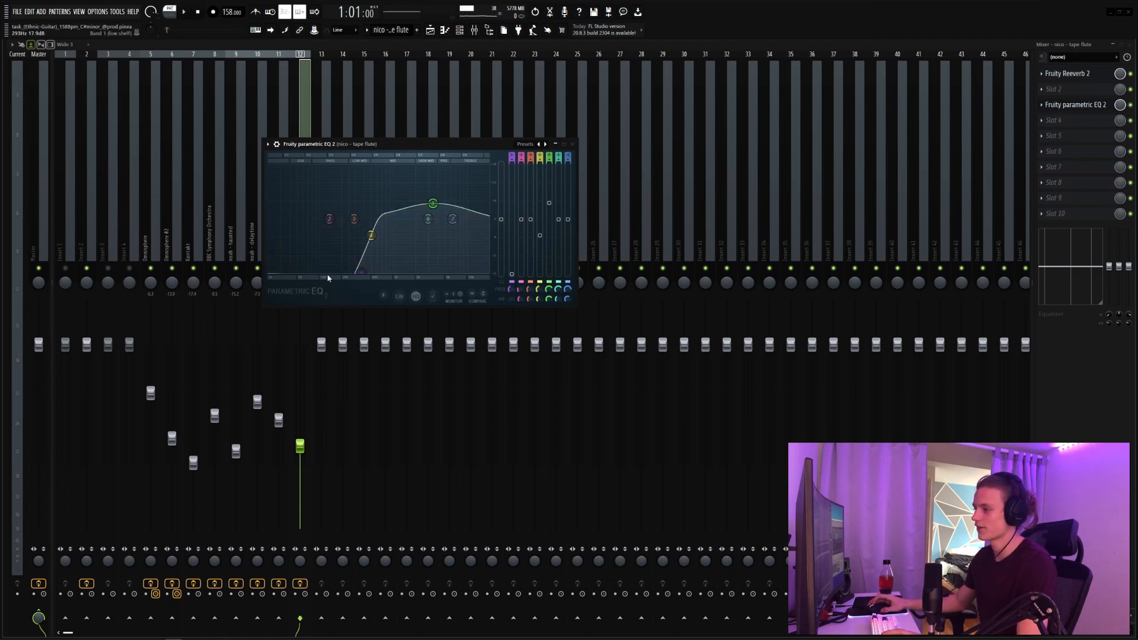
Show the playlist arrangement and highlight the short and full BBC Symphony Orchestra clips on Track 18.
key("F5")
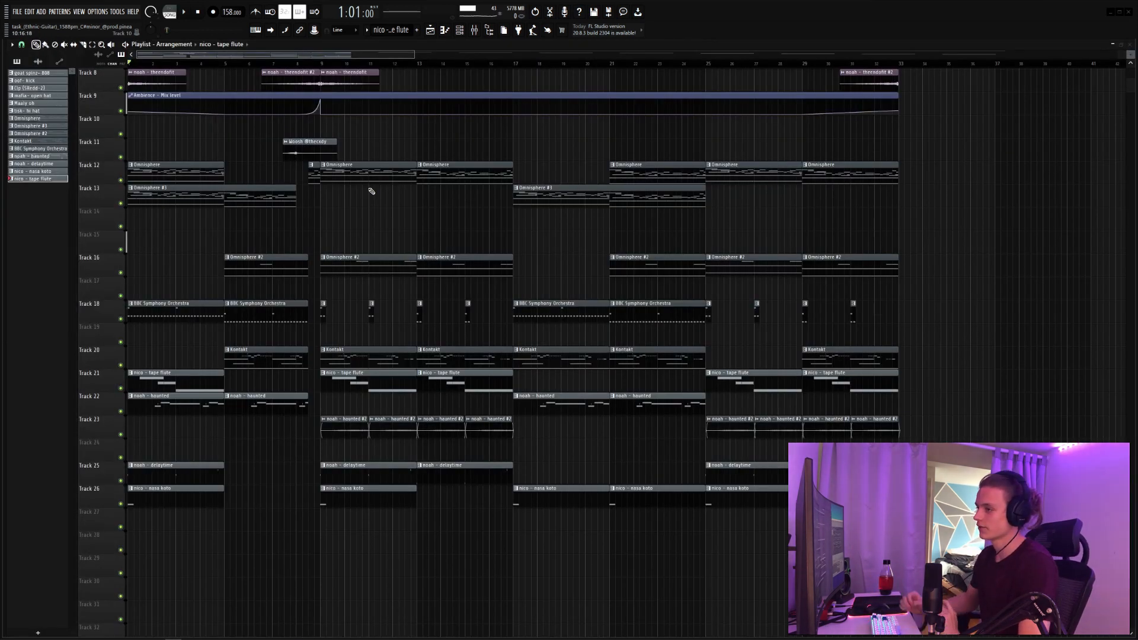
left_click_drag(350, 207, 102, 195)
left_click(346, 209)
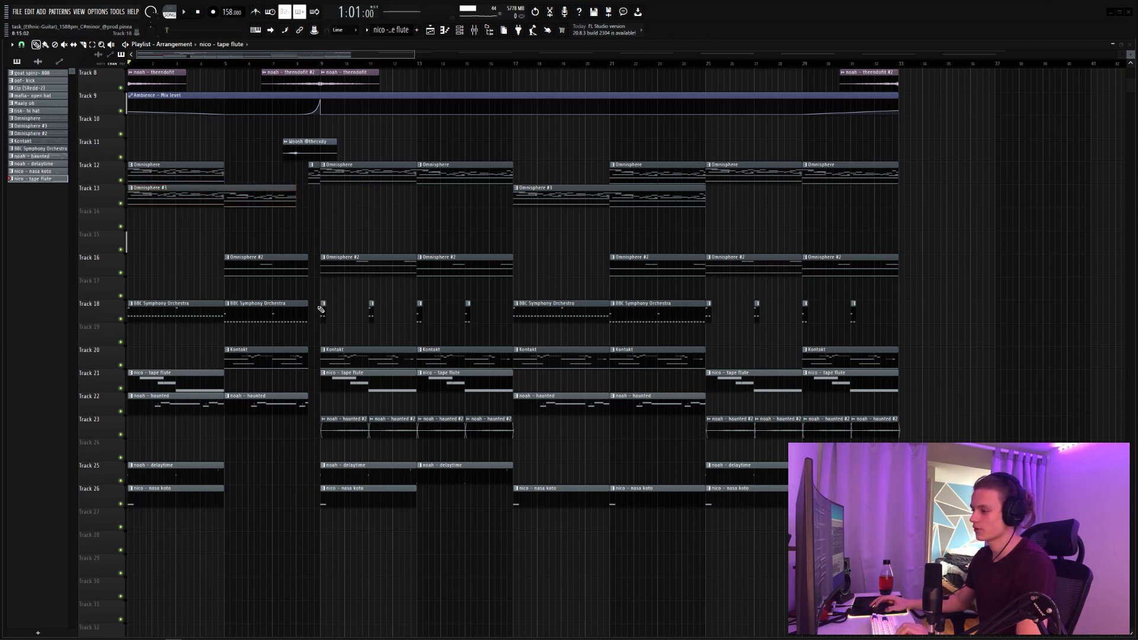
left_click_drag(320, 308, 483, 316)
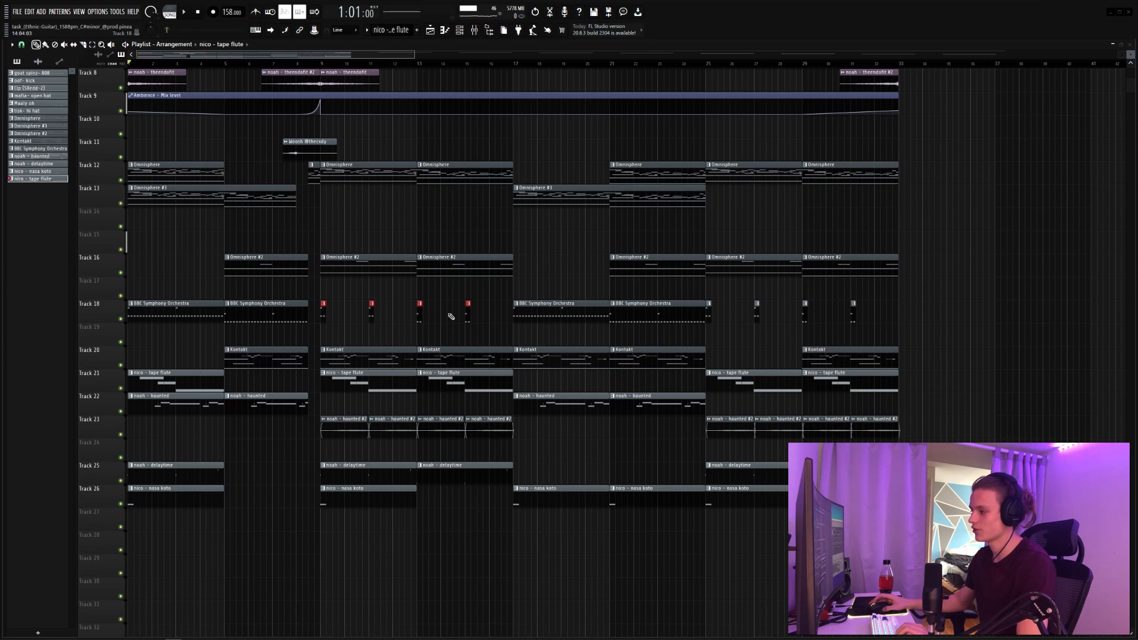
left_click_drag(340, 292, 323, 312, "ctrl")
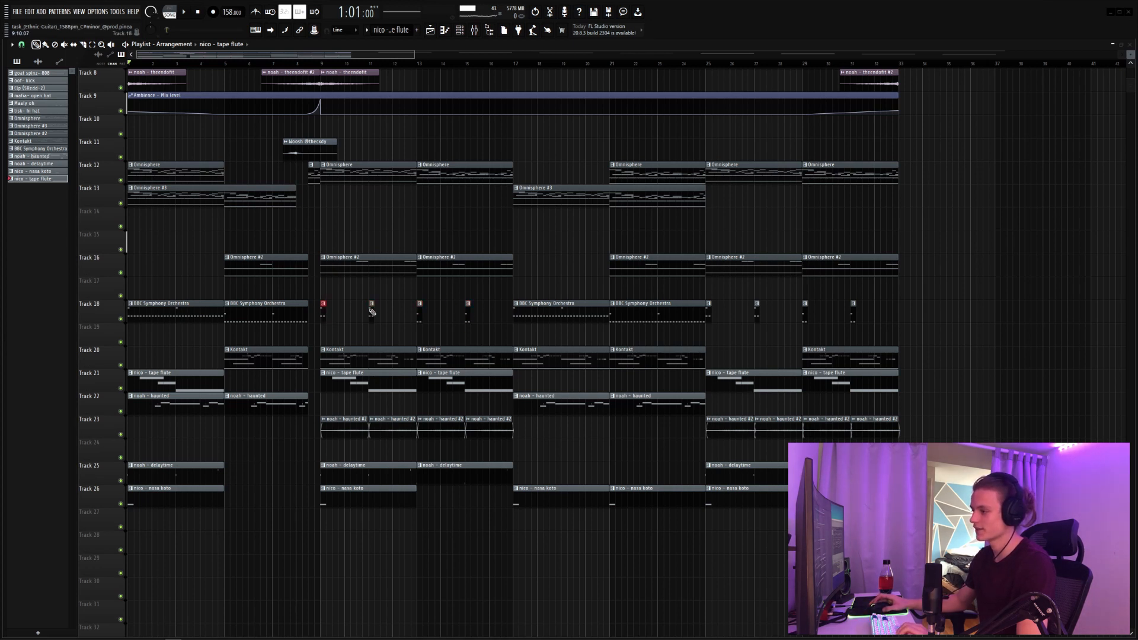
mouse_move(521, 279)
left_mouse_down("ctrl")
mouse_move(523, 317)
mouse_move(560, 319)
left_mouse_up("ctrl")
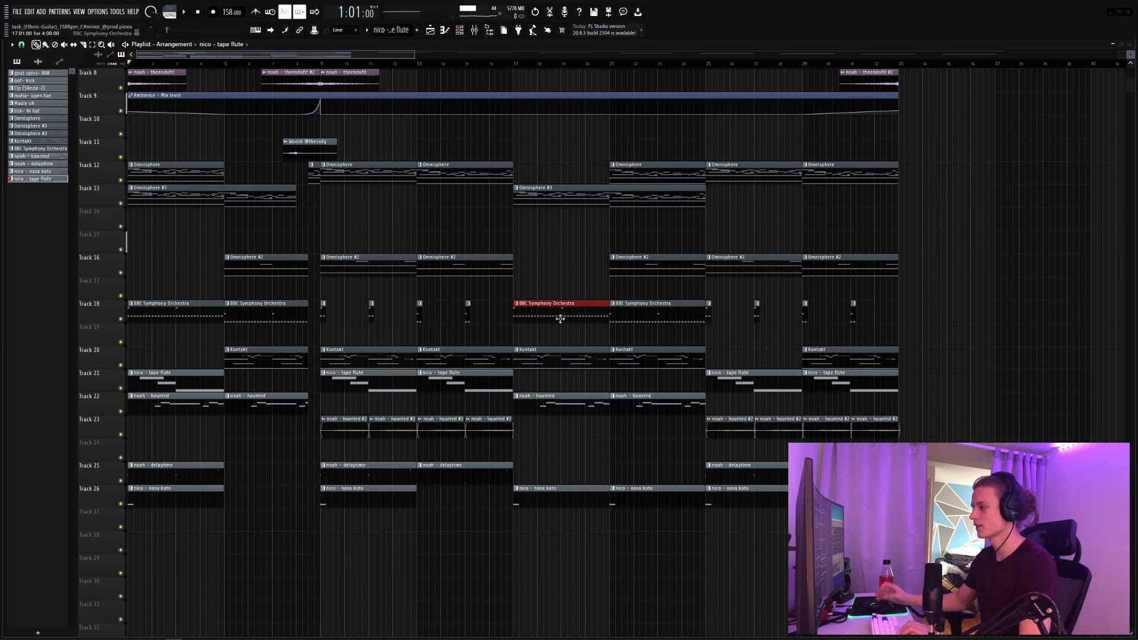
left_click_drag(473, 298, 322, 321, "ctrl")
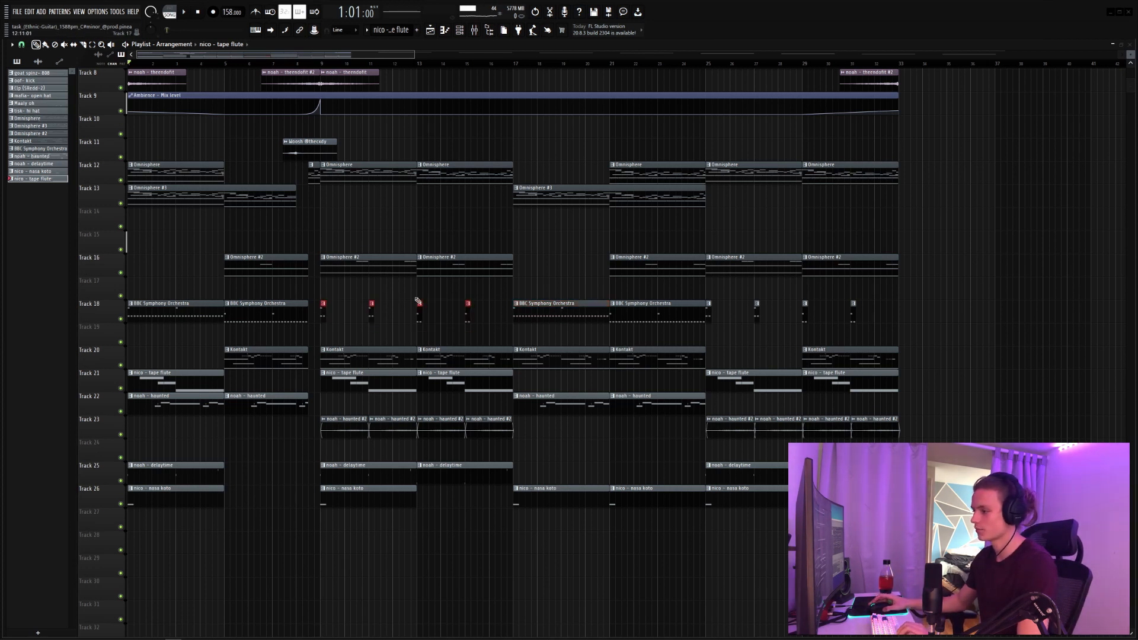
Check the Reverse and Normalize effects of the noah - haunted #2 audio clip on Track 23, leaving only Reverse enabled, and close its settings.
scroll(436, 296, "down", 2)
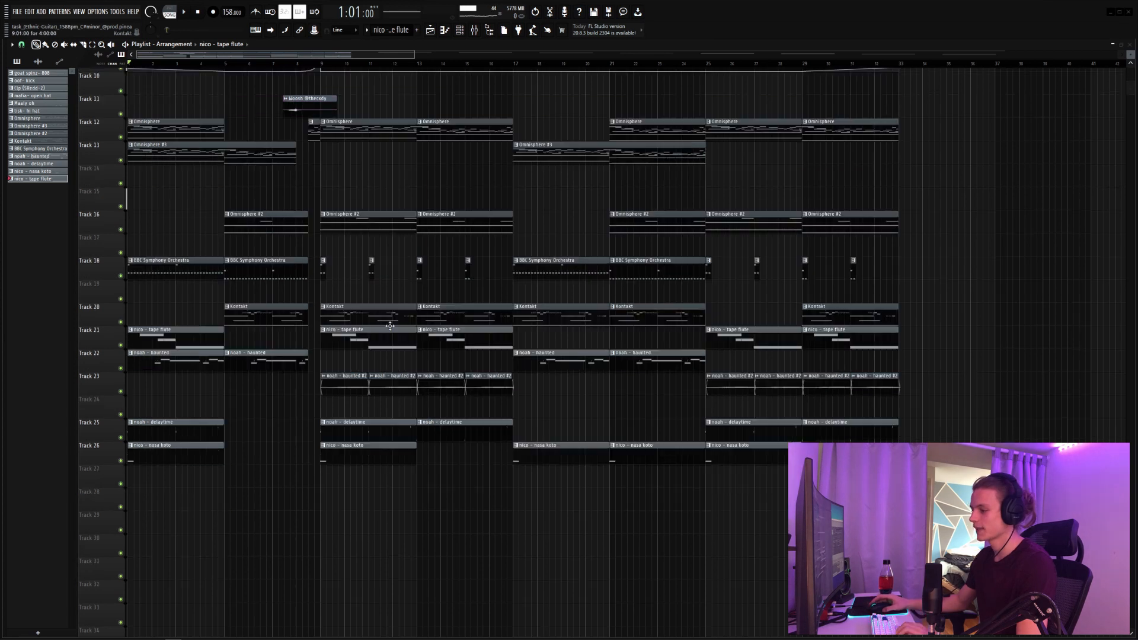
scroll(563, 417, "down", 2)
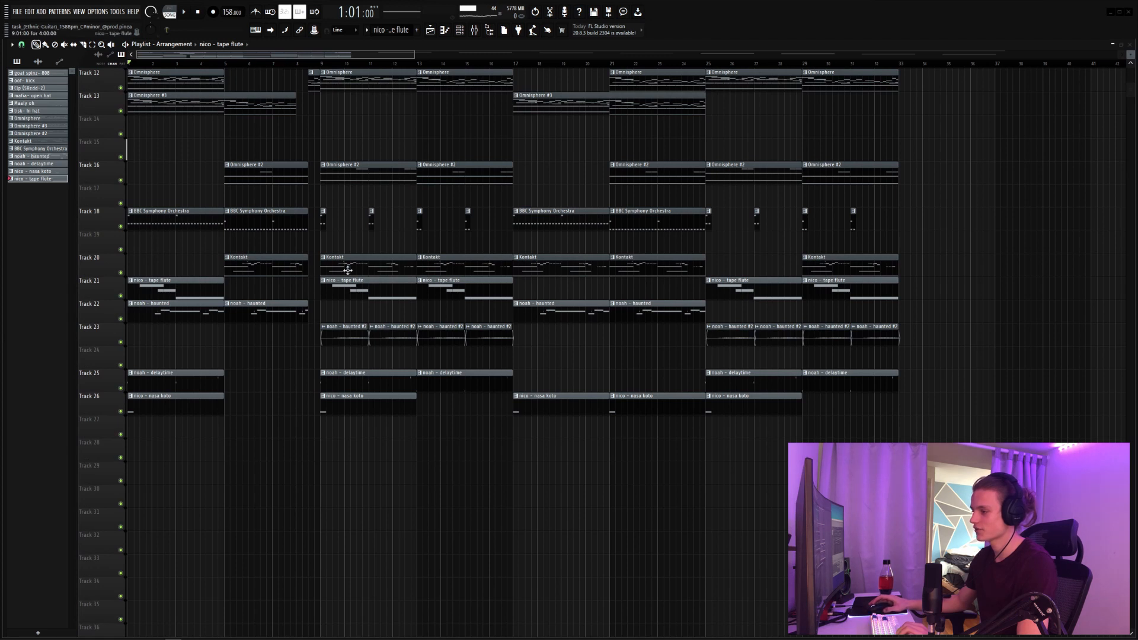
double_click(349, 337)
left_click(178, 223)
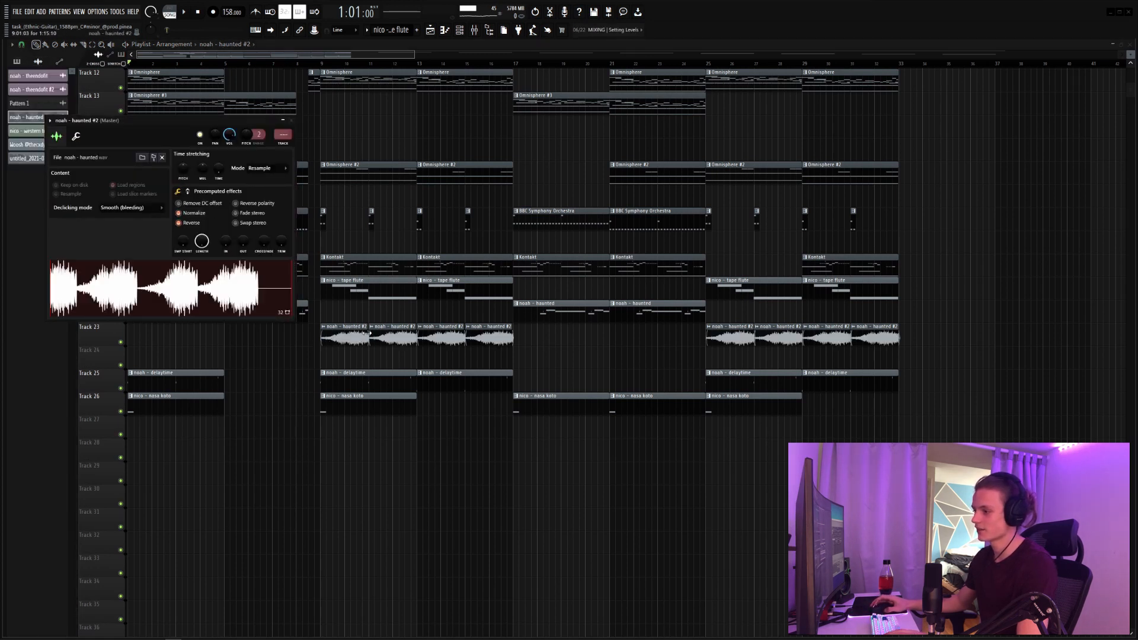
left_click(179, 213)
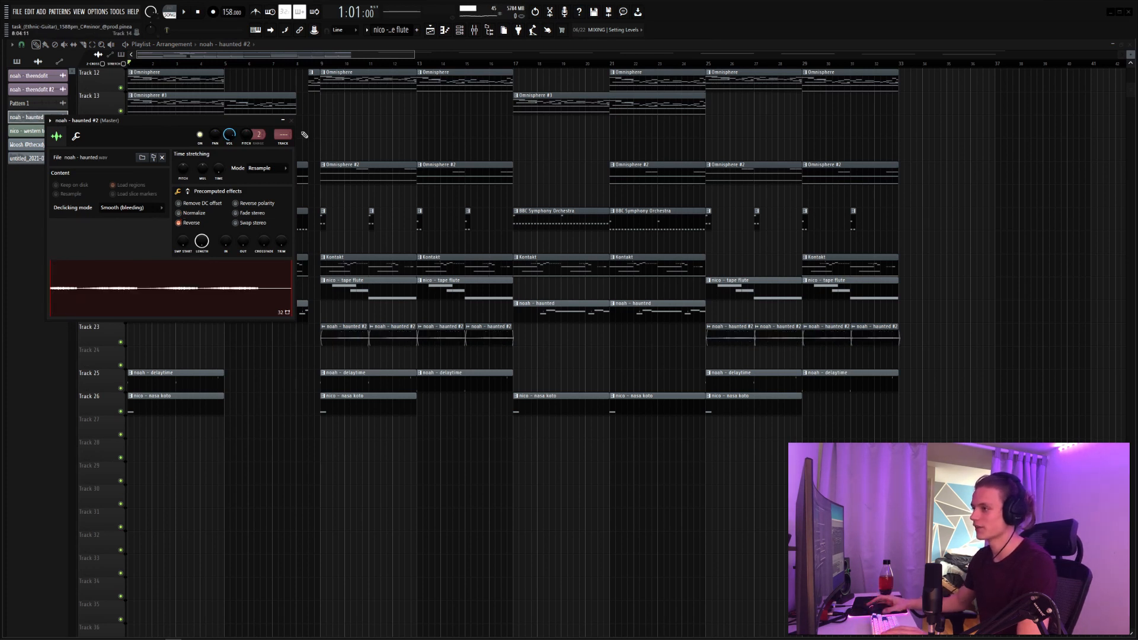
left_click(284, 120)
Highlight the noah - theendofit clip, the first Pattern 1 clip and the row of nico - western texture clips in the playlist.
scroll(409, 225, "up", 4)
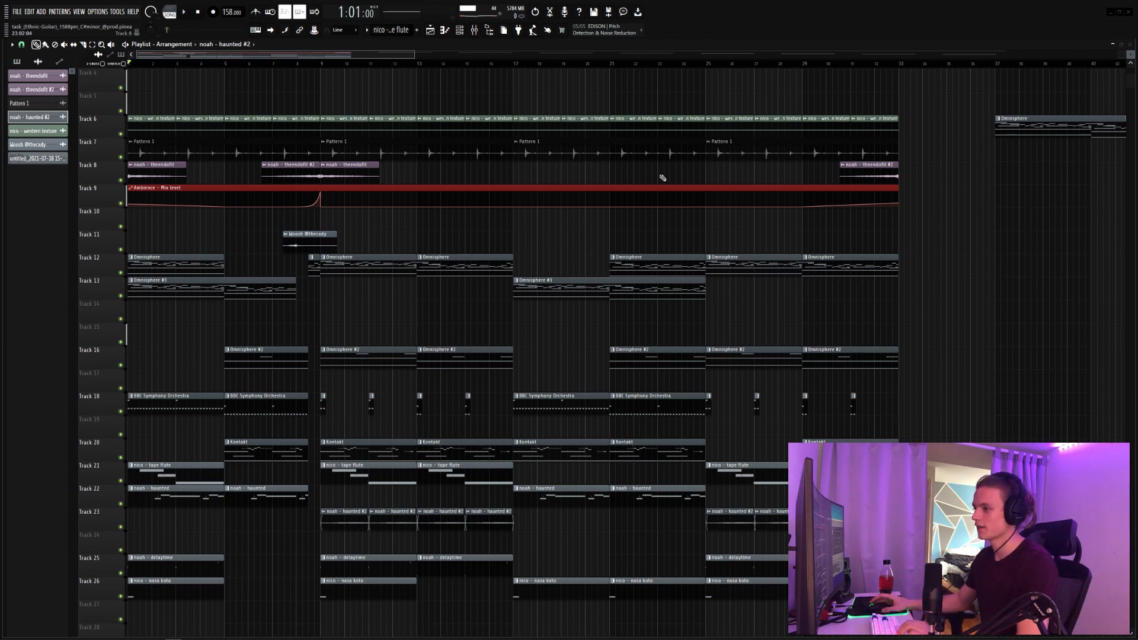
left_click_drag(317, 303, 314, 402)
left_click(155, 169)
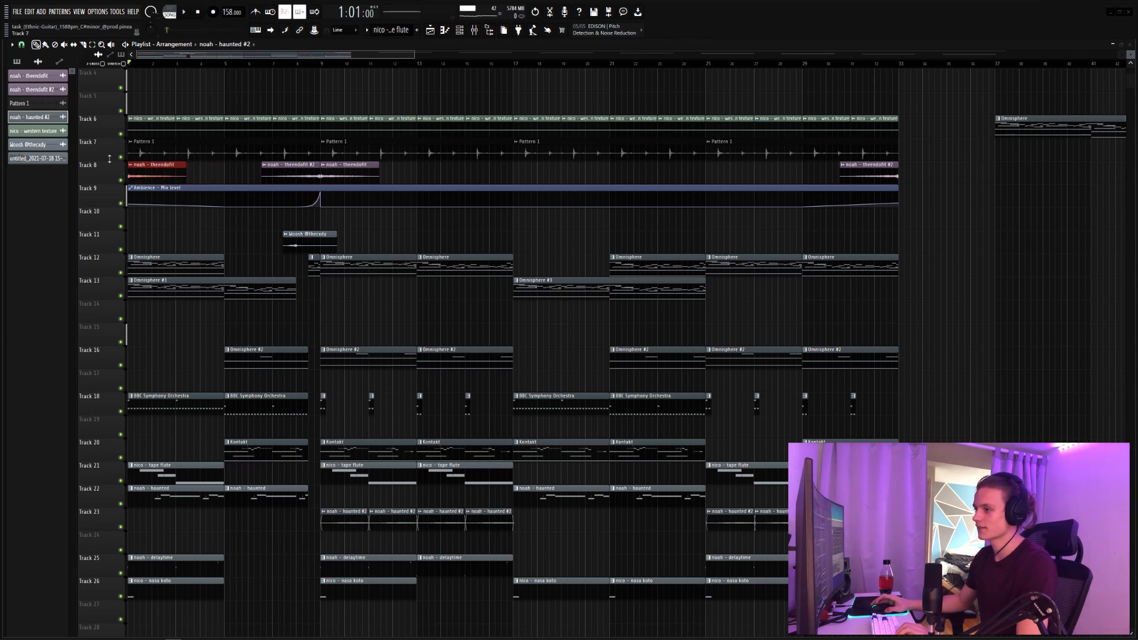
left_click(218, 173)
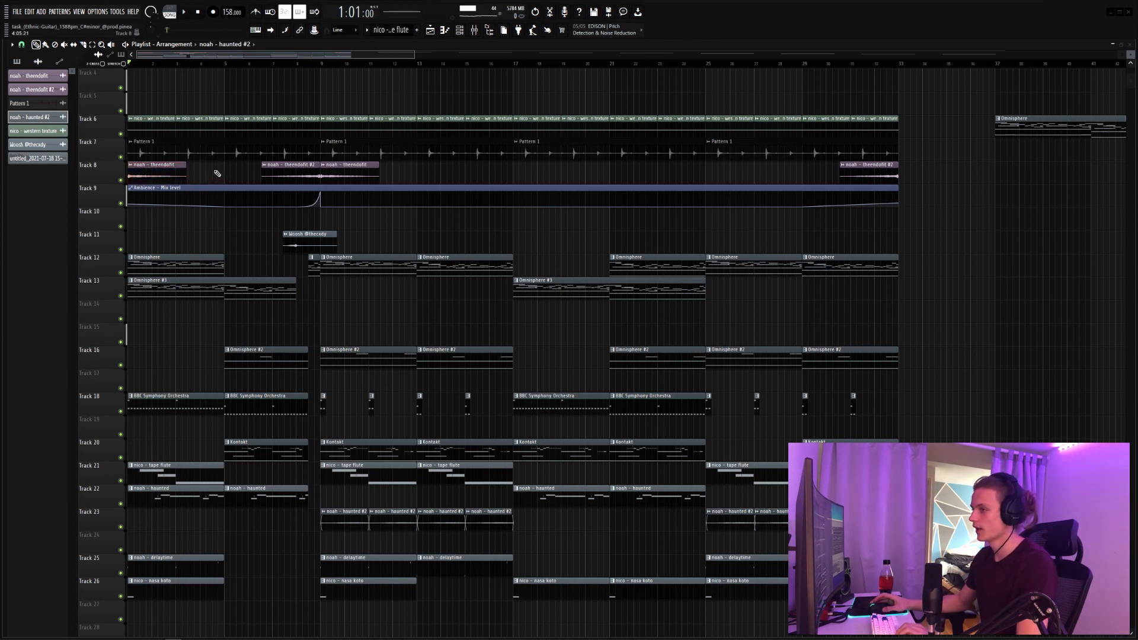
left_click_drag(230, 154, 232, 152)
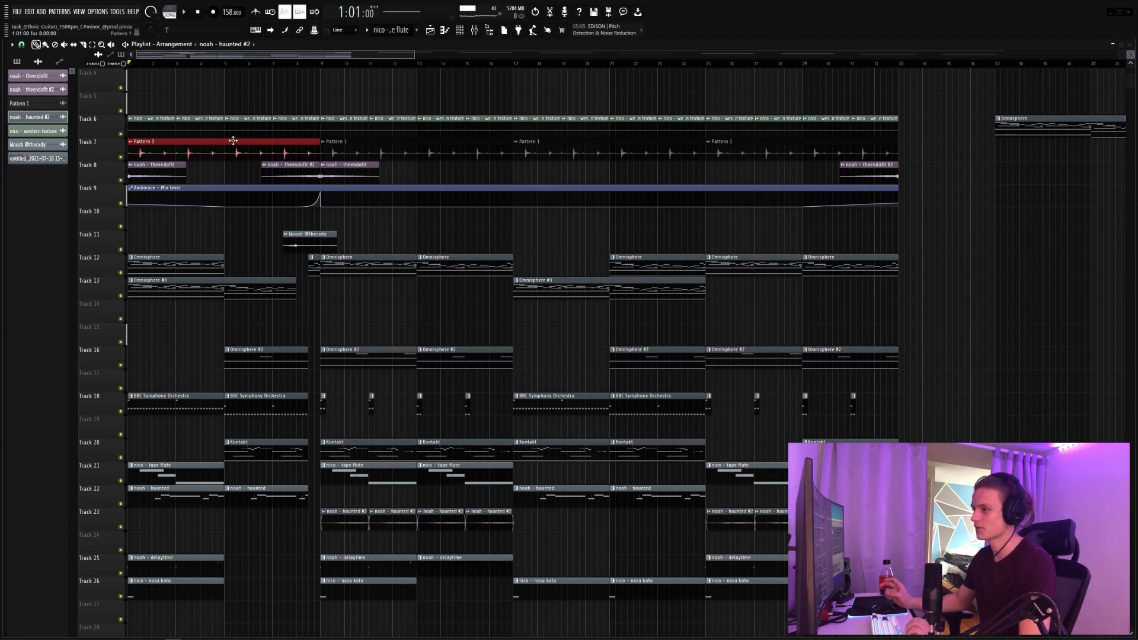
scroll(908, 162, "up", 2)
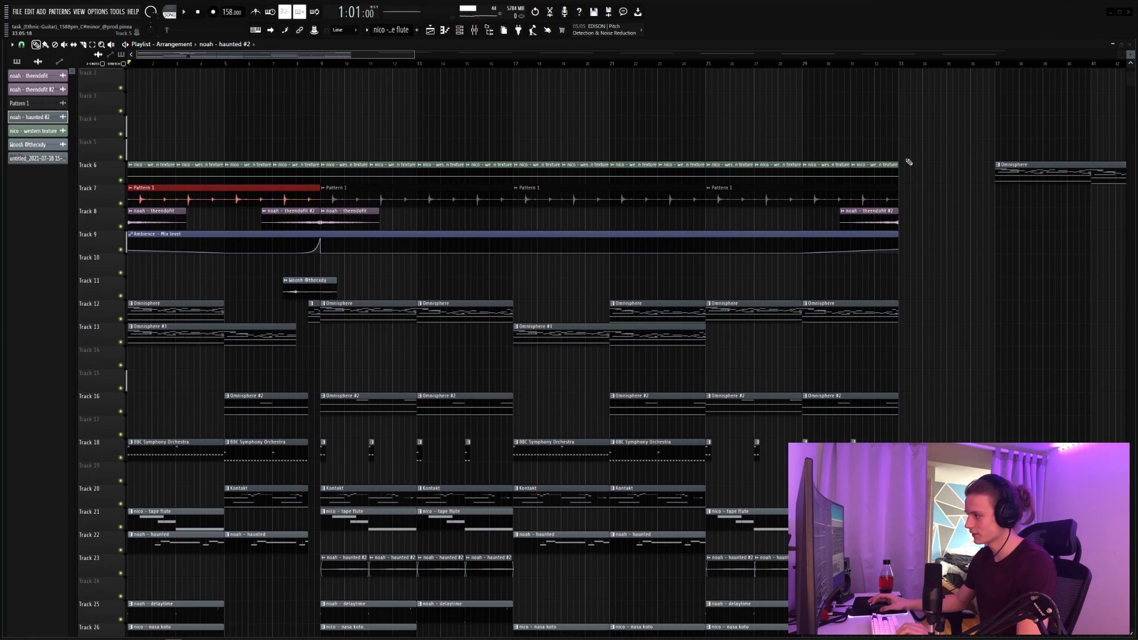
left_click_drag(887, 161, 127, 114)
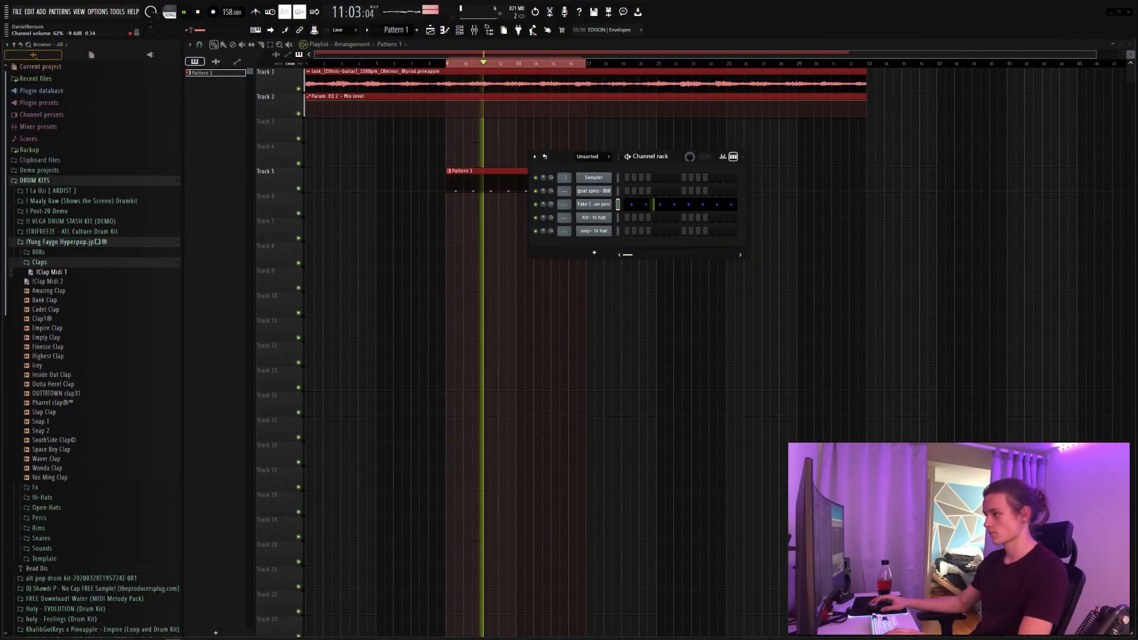
Open the piano roll of the hit - hi hat channel and fill the first two bars with a row of repeated C5 notes.
right_click(600, 223)
left_click(607, 227)
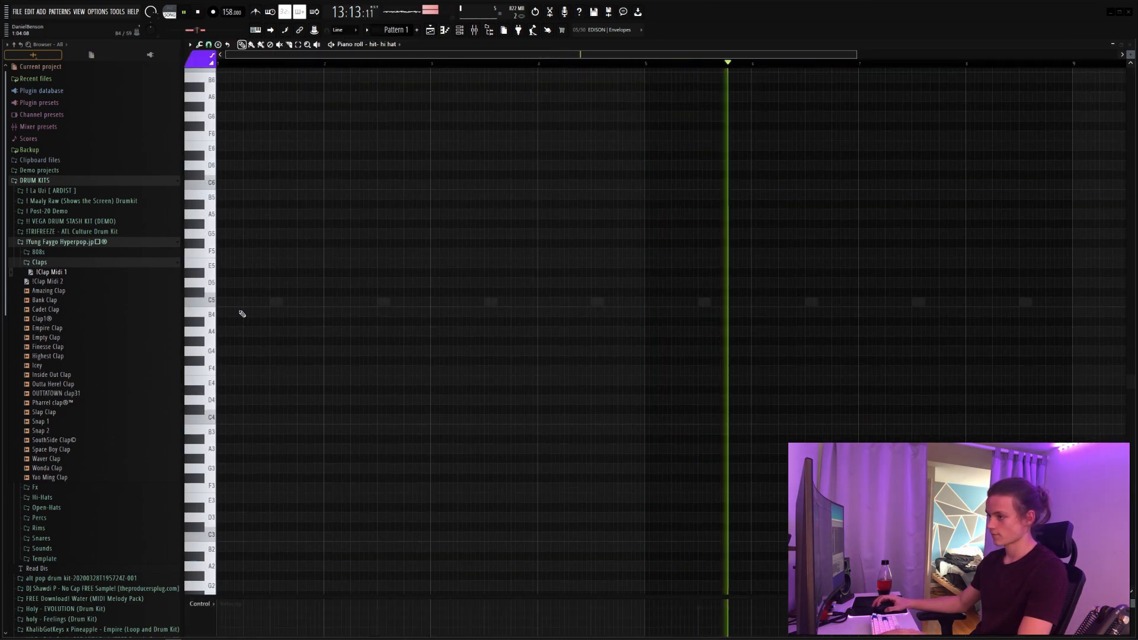
left_click(237, 301)
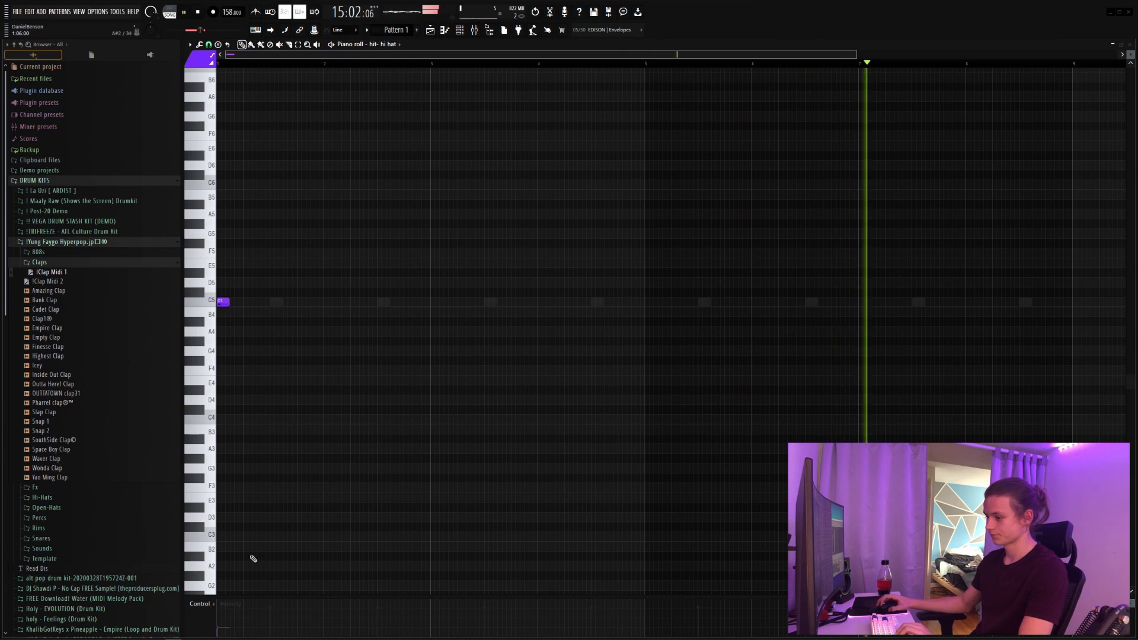
key("ctrl+a")
key("ctrl+b")
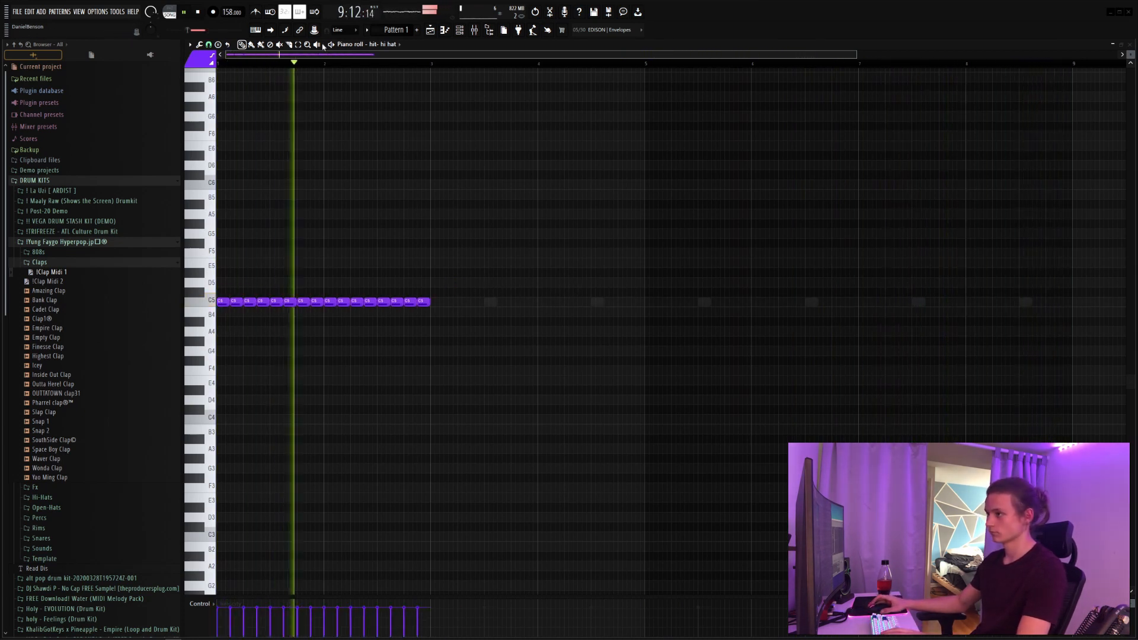
scroll(336, 68, "up", 2)
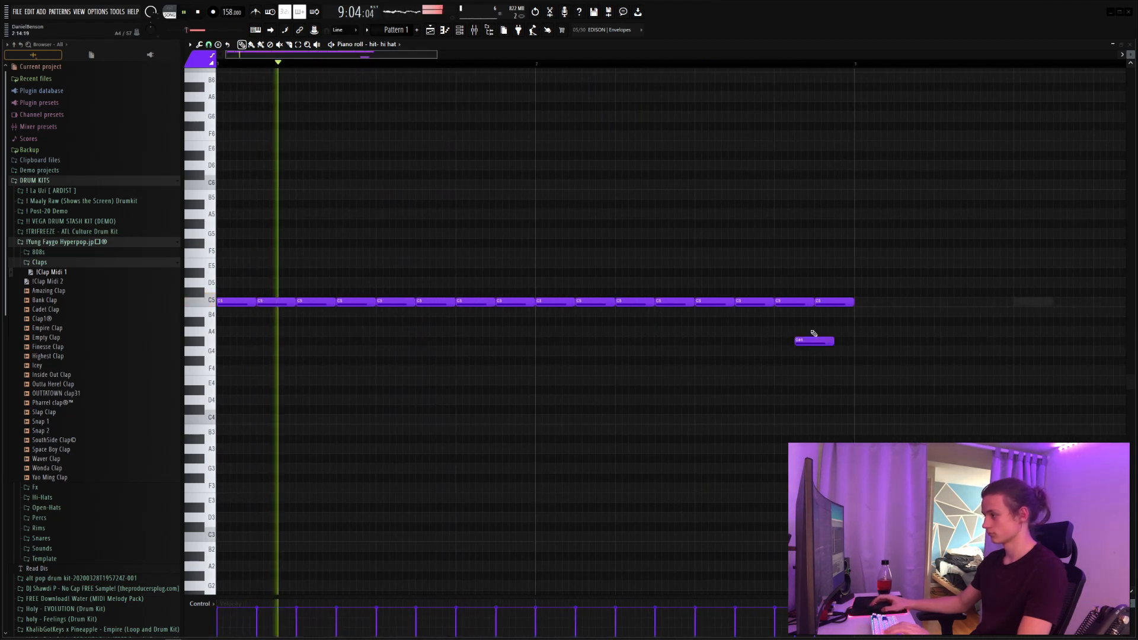
Chop the second-to-last C5 hi-hat note into a short three-note roll, adjusting the chopper's time multiplier.
left_click_drag(781, 291, 793, 329)
key("alt+u")
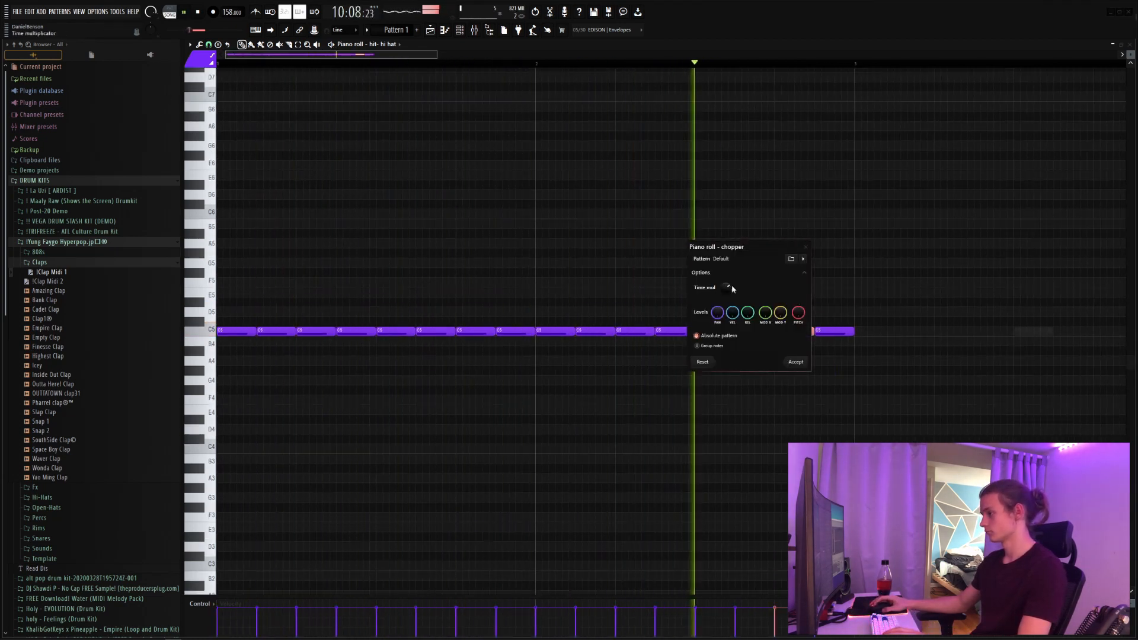
left_click_drag(756, 250, 731, 166)
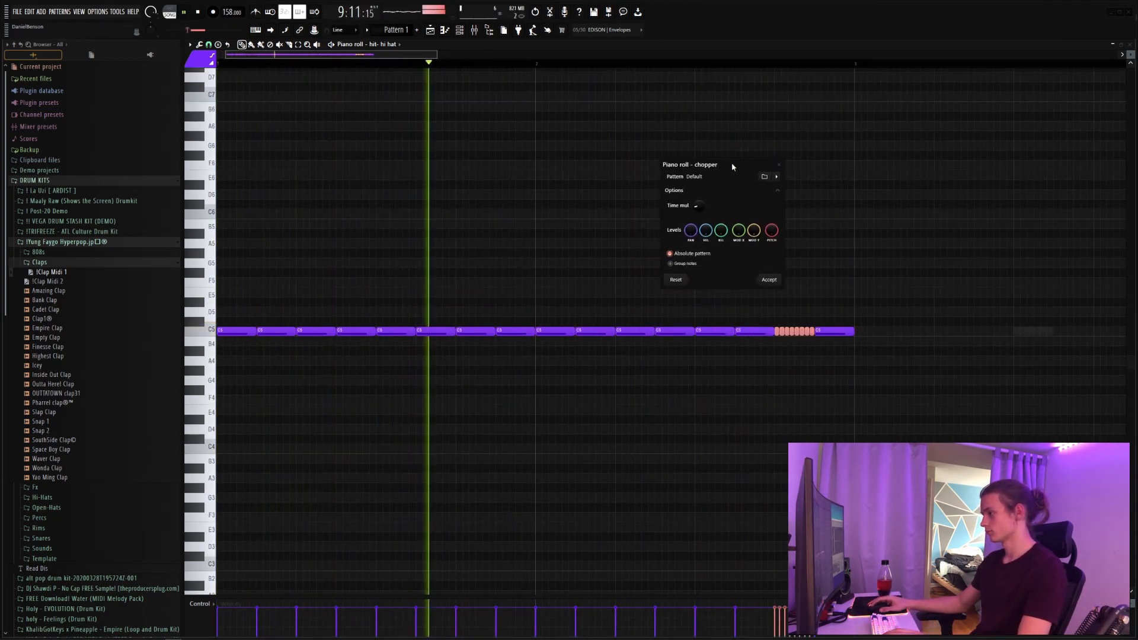
left_click_drag(699, 203, 699, 228)
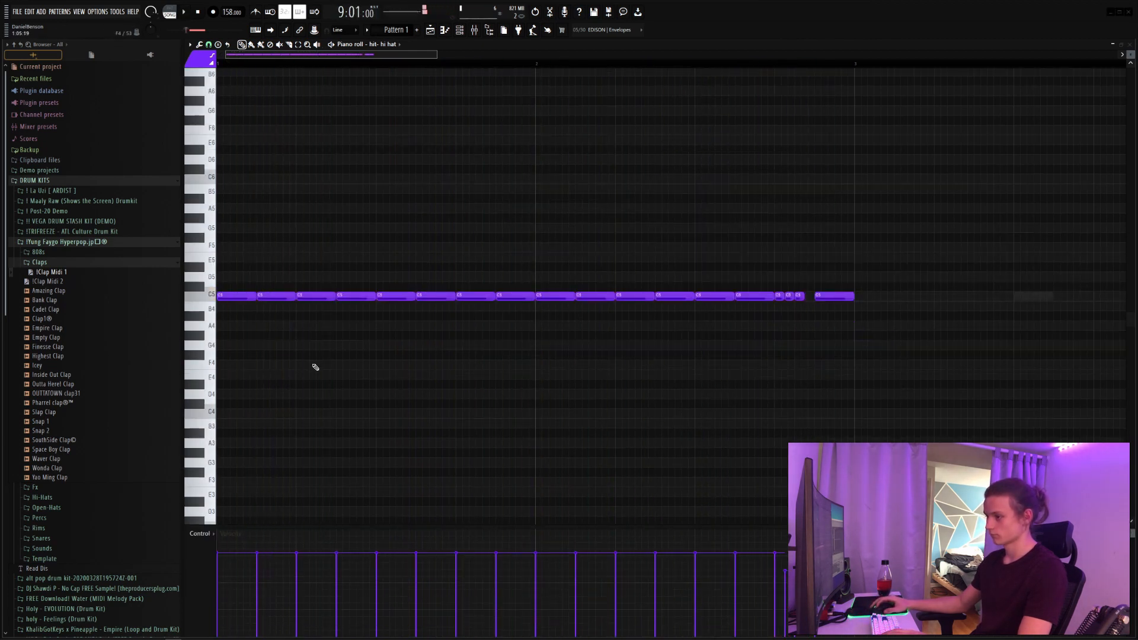
Add an F4 note under the fourth hi-hat hit while auditioning the loop, removing the extra trial note.
key("space")
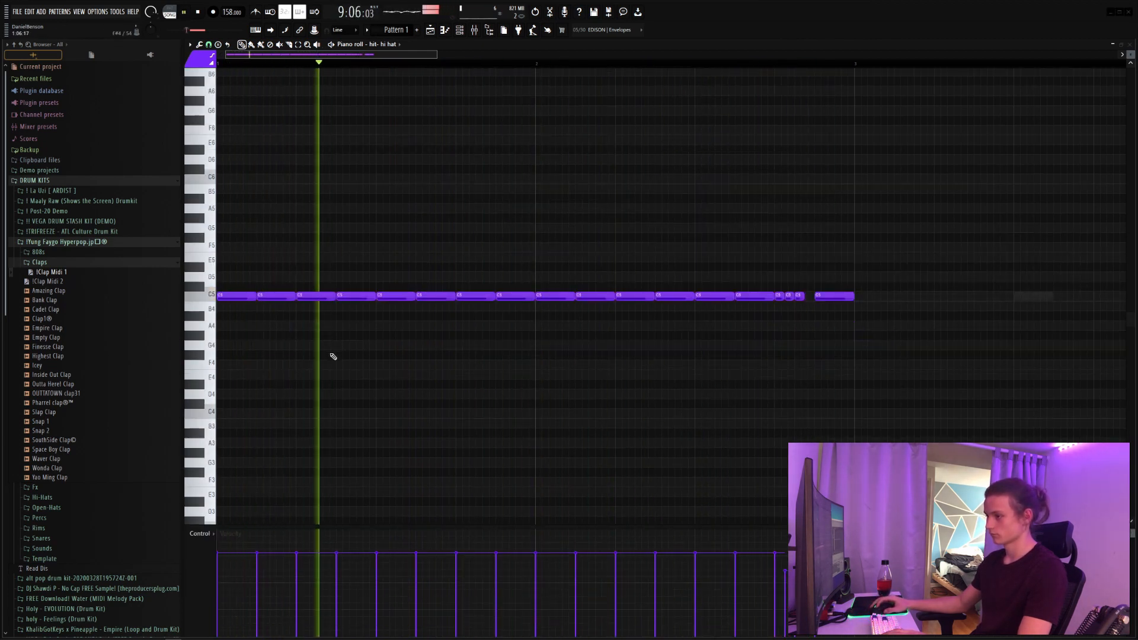
key("space")
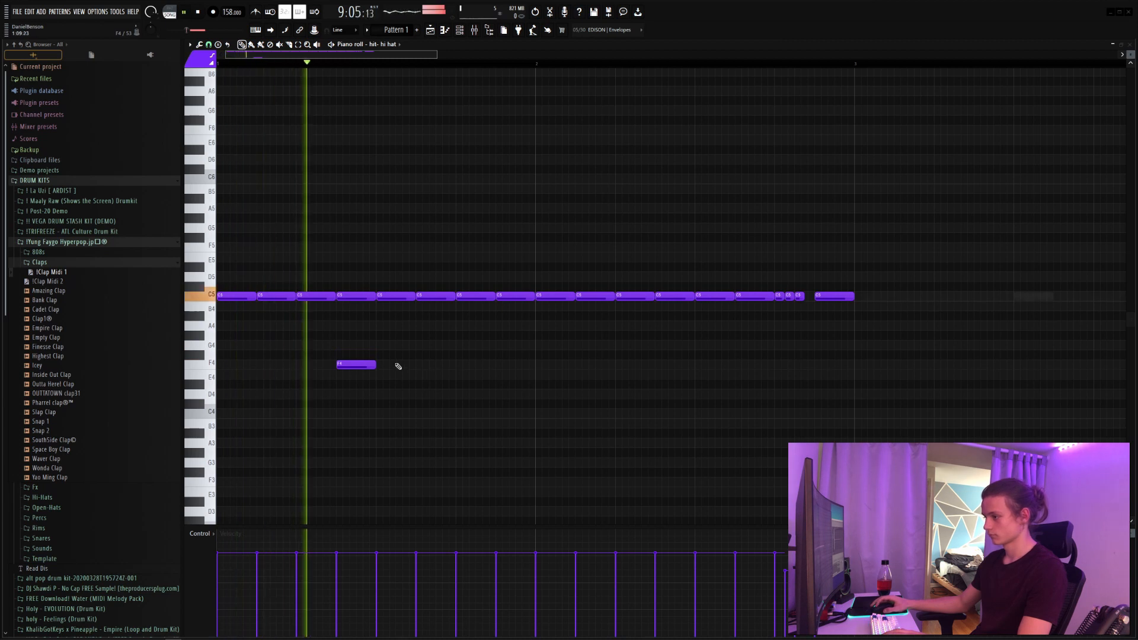
left_click(410, 355)
right_click(419, 357)
key("space")
key("space")
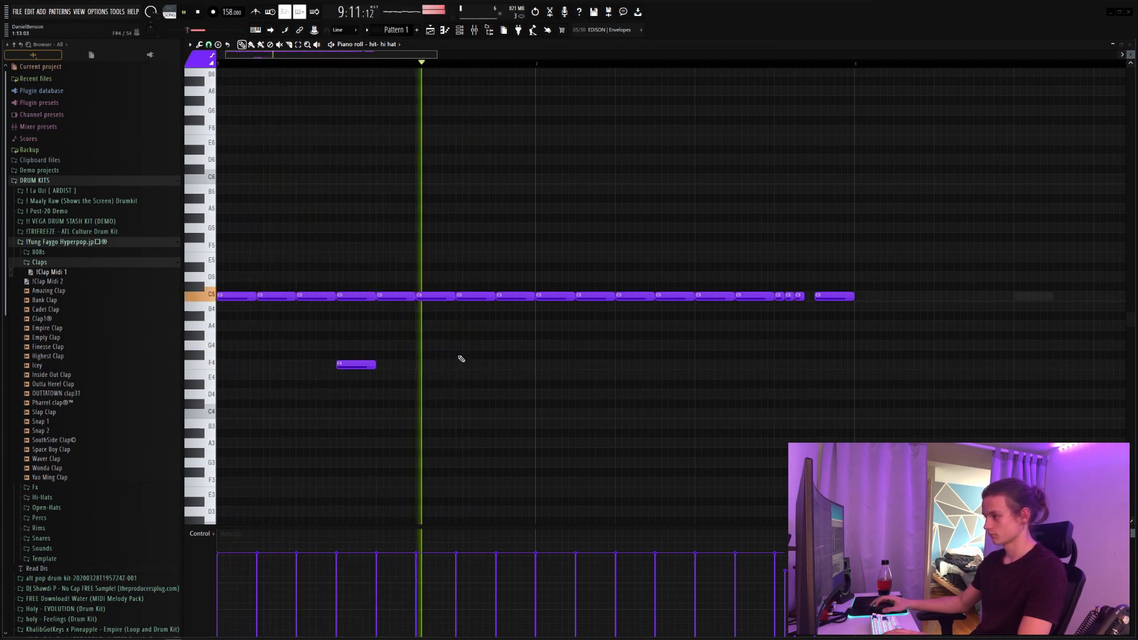
Place an F#4 note under the seventh hi-hat hit and two quieter C#4 notes at the sixth hit's position.
left_click(459, 356)
right_click(436, 296)
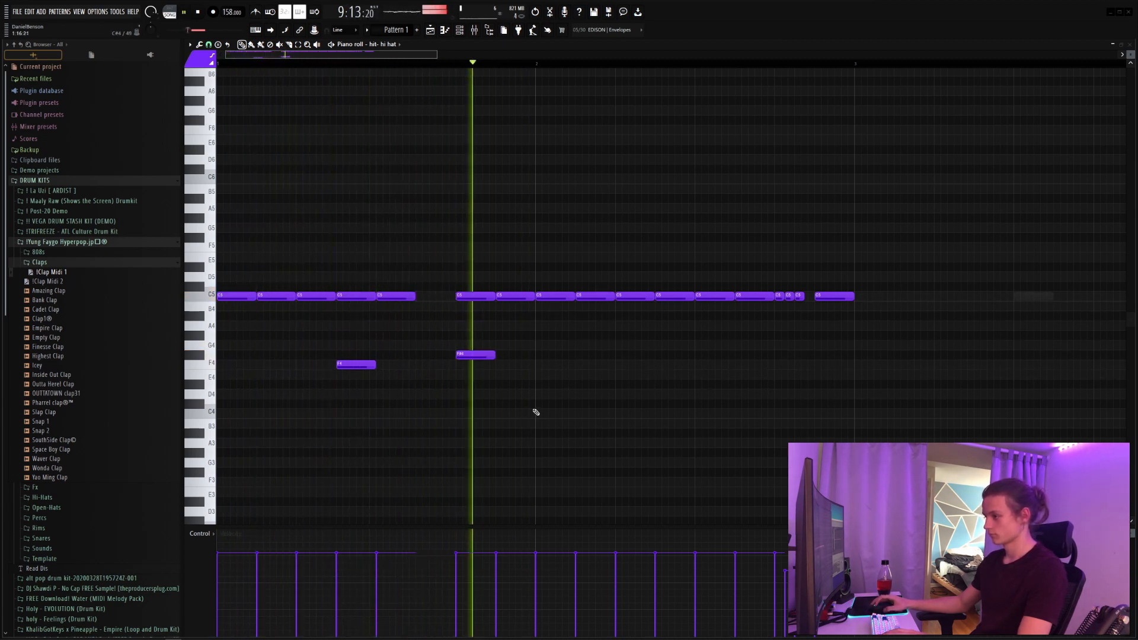
left_click(545, 404)
key("space")
left_click(448, 405)
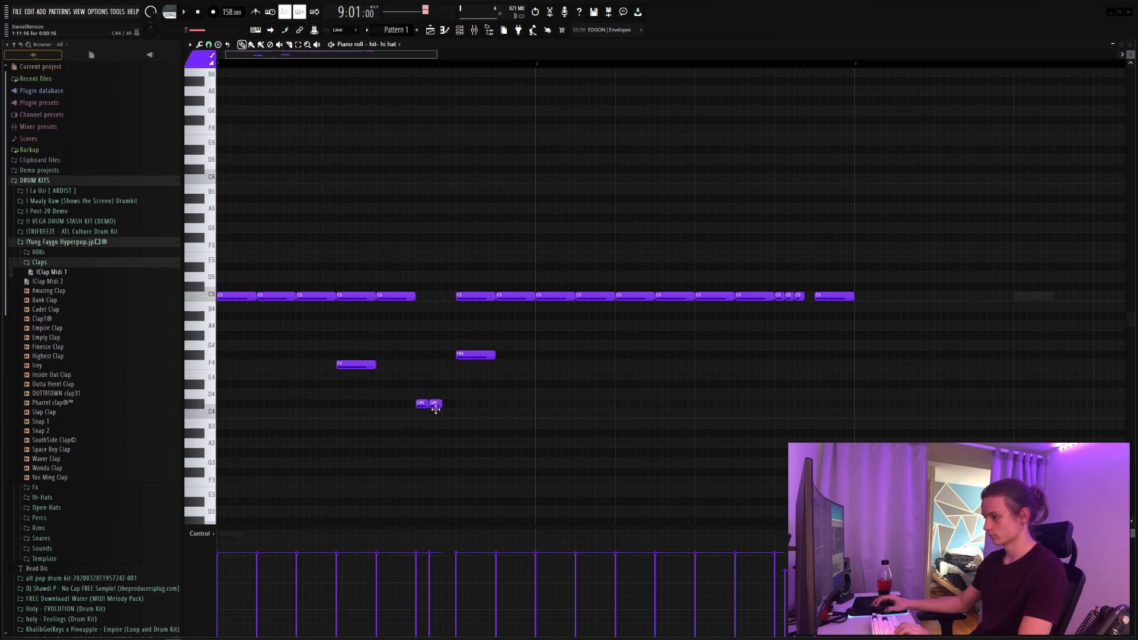
scroll(504, 454, "down", 8)
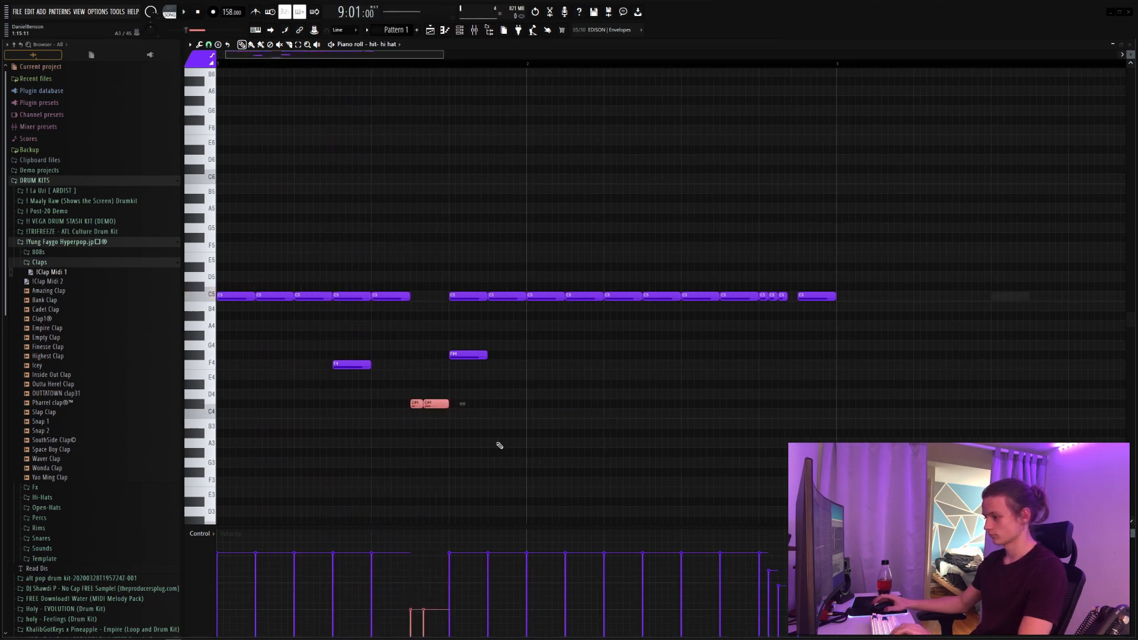
Remove the trial A#3 note, restore the sixth C5 hi-hat note with a slightly lower velocity, and play the loop.
left_click(488, 432)
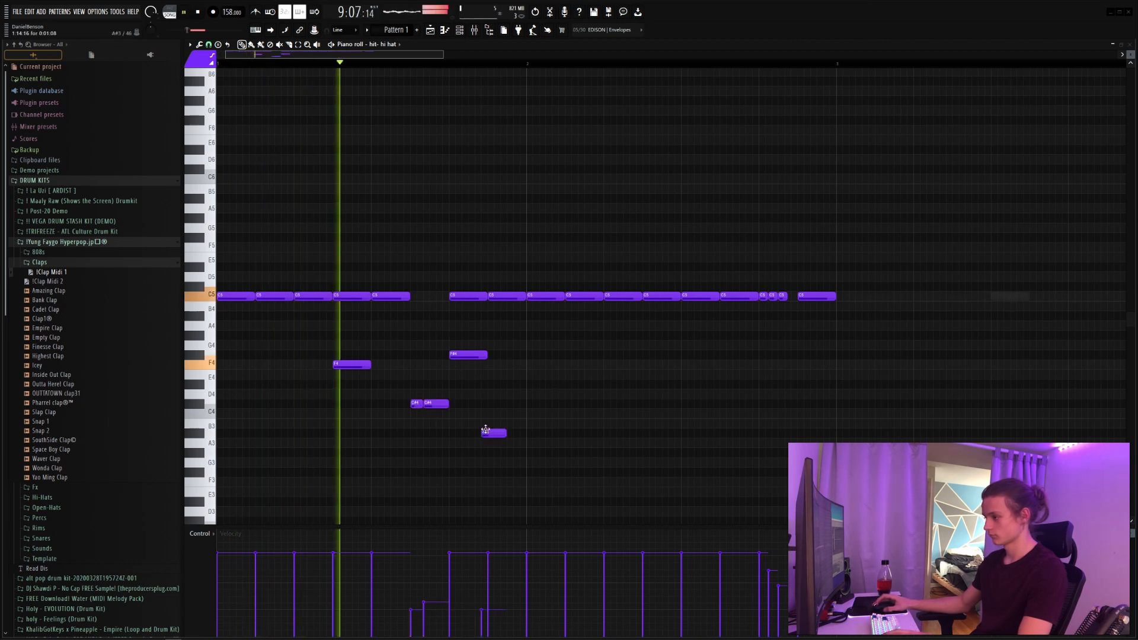
right_click(497, 433)
left_click(437, 295)
key("space")
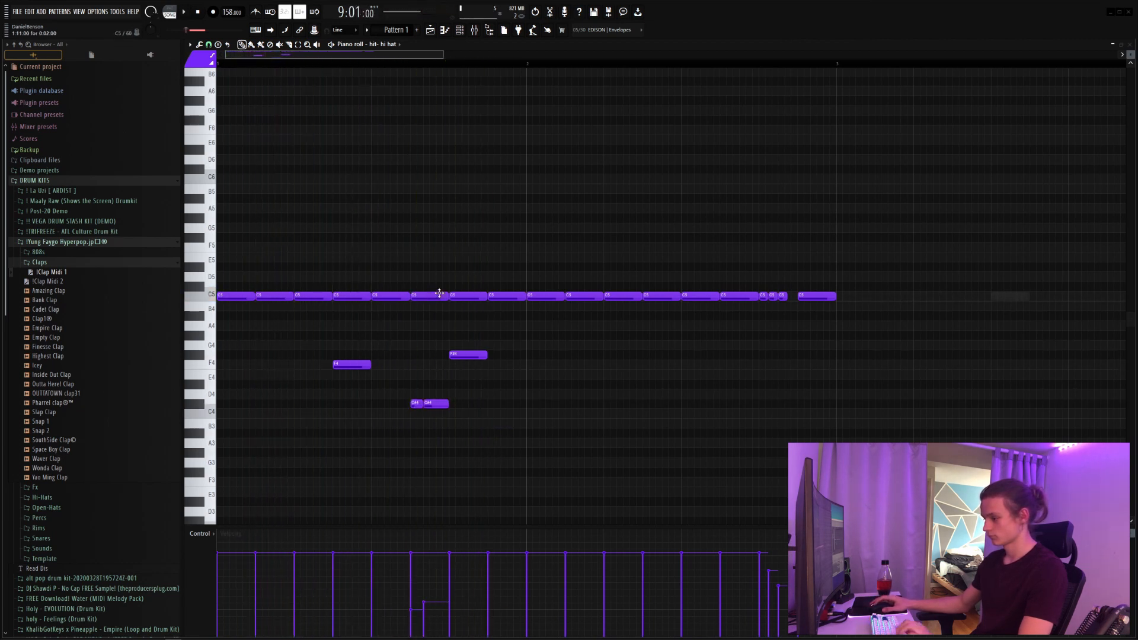
scroll(445, 327, "up", 2)
key("space")
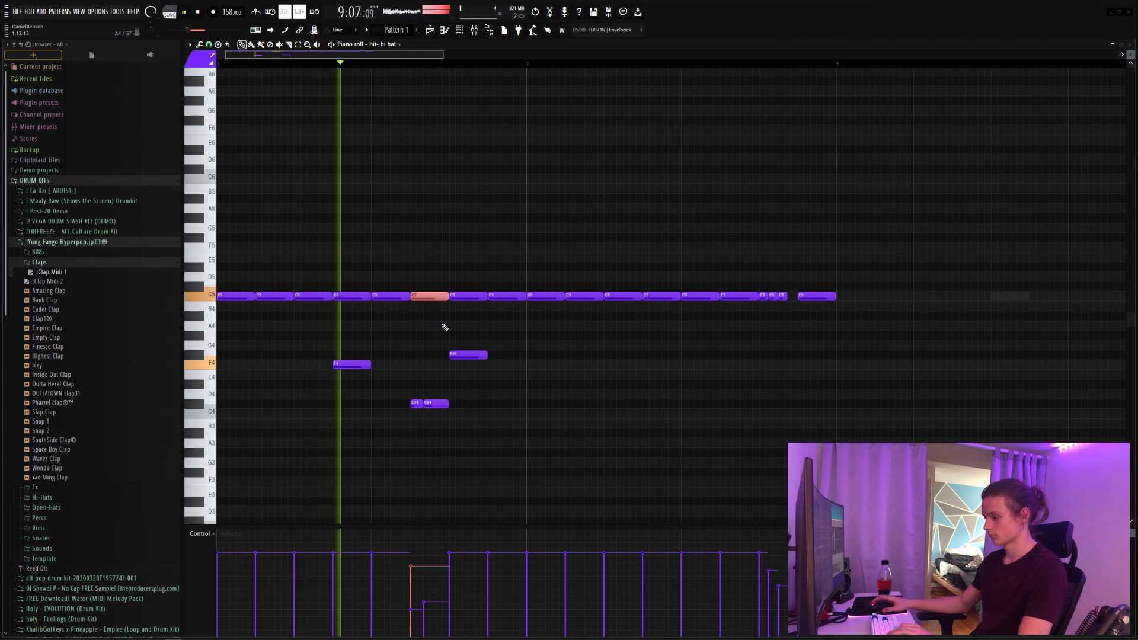
Add a quieter D#4 note under the first hi-hat hit and lower the velocities of the F4 and F#4 notes.
key("space")
key("space")
left_click(420, 336)
right_click(421, 336)
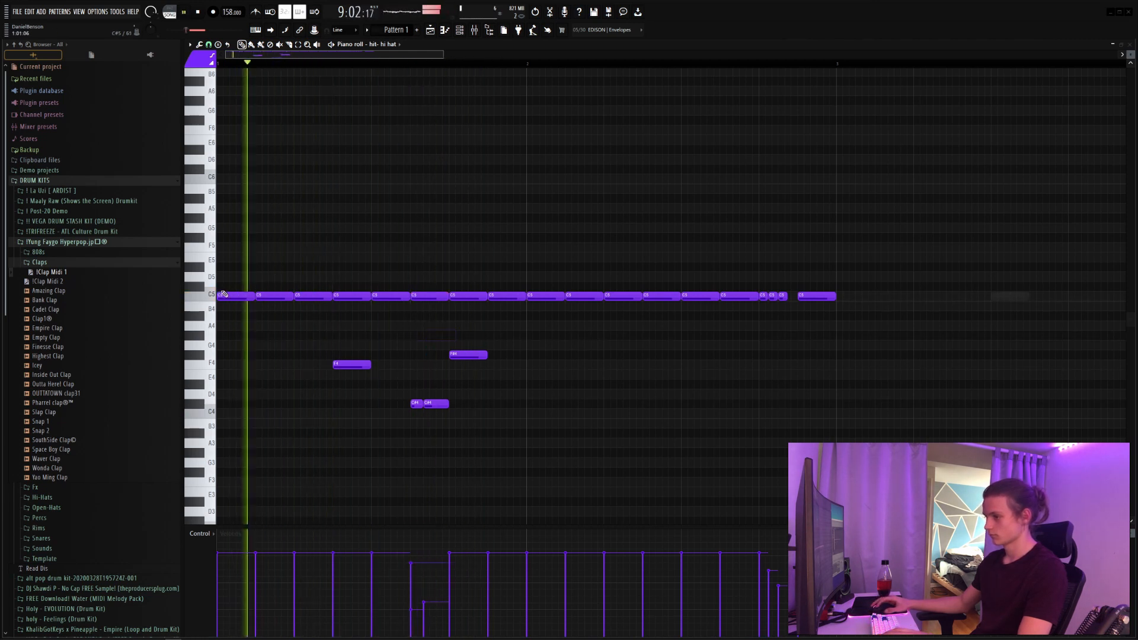
key("space")
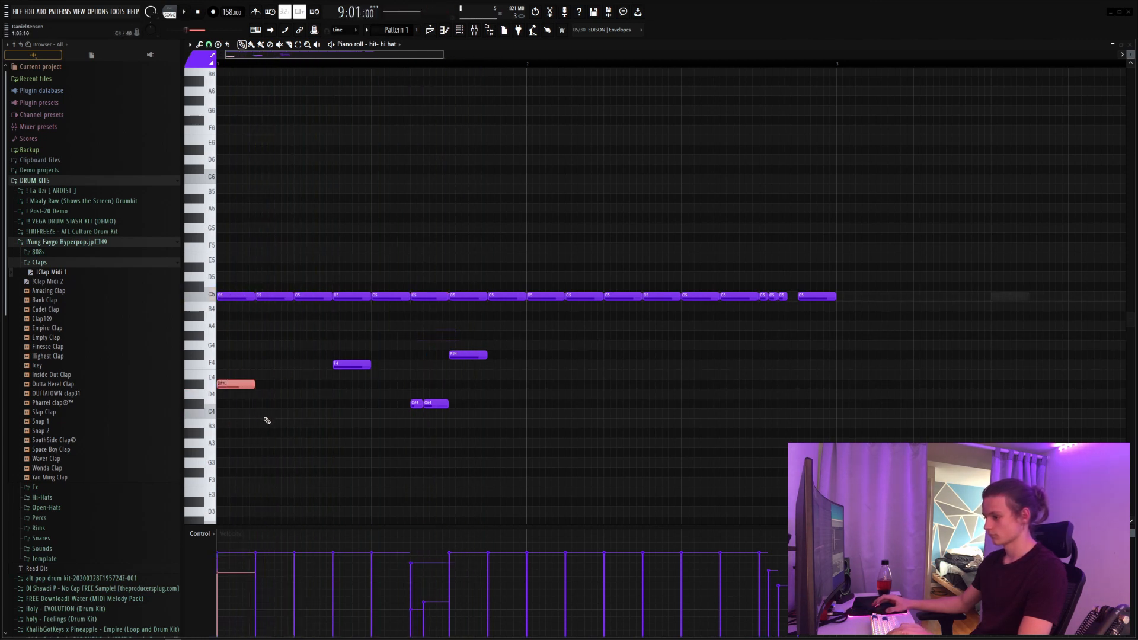
key("space")
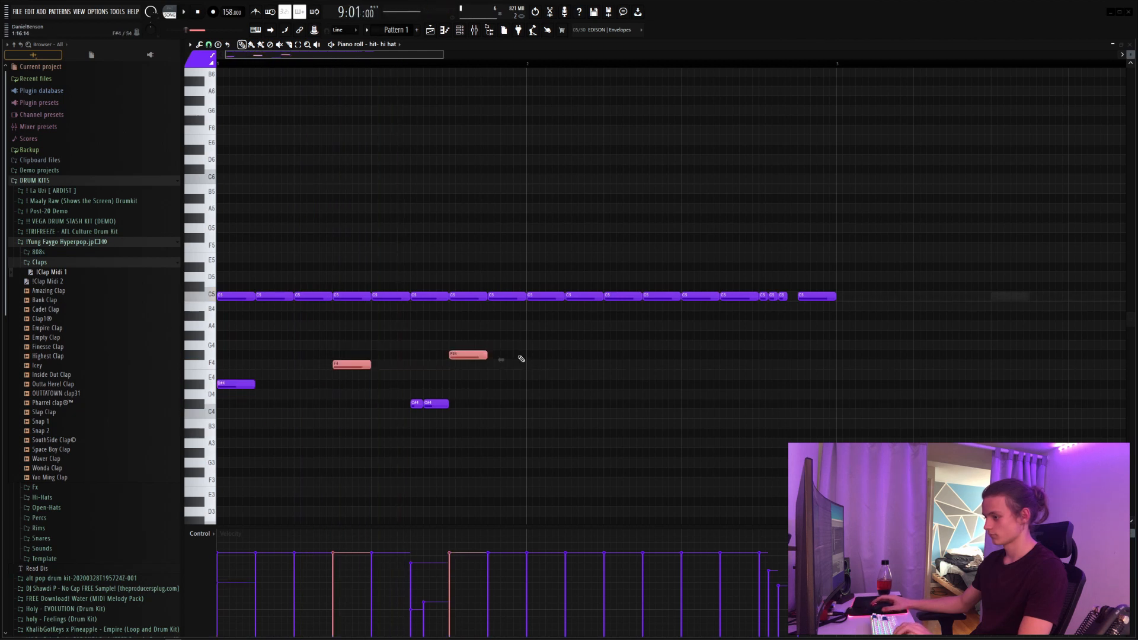
left_click(547, 394, "ctrl")
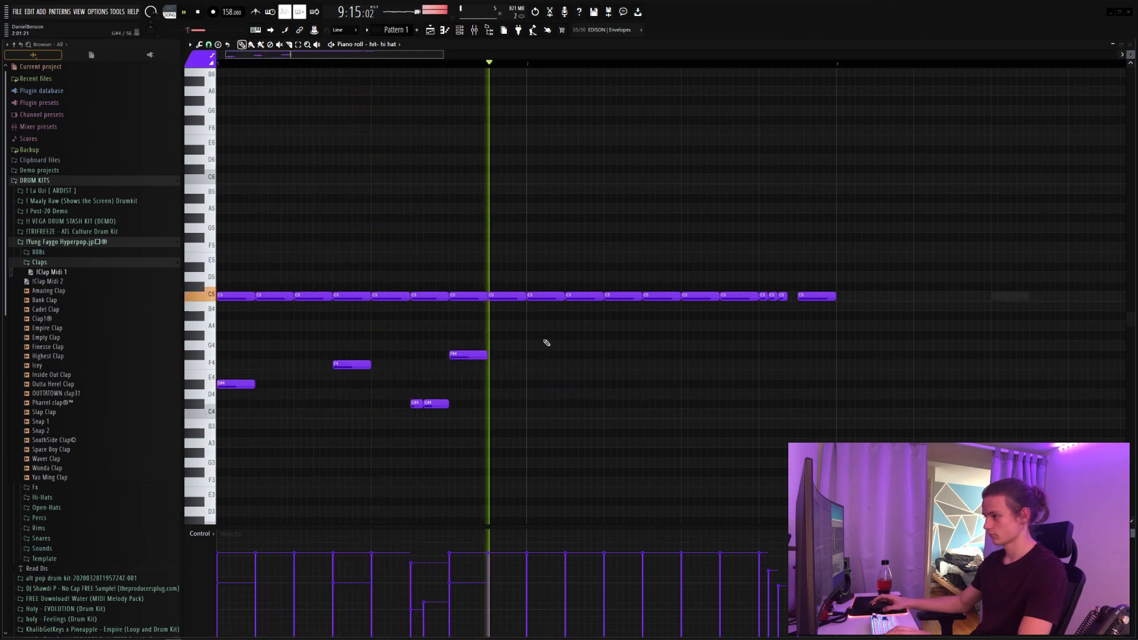
Replace the second bar's first two C5 hits with a six-note roll of shortened notes with falling velocities.
right_click(580, 298)
left_click_drag(564, 297, 538, 297)
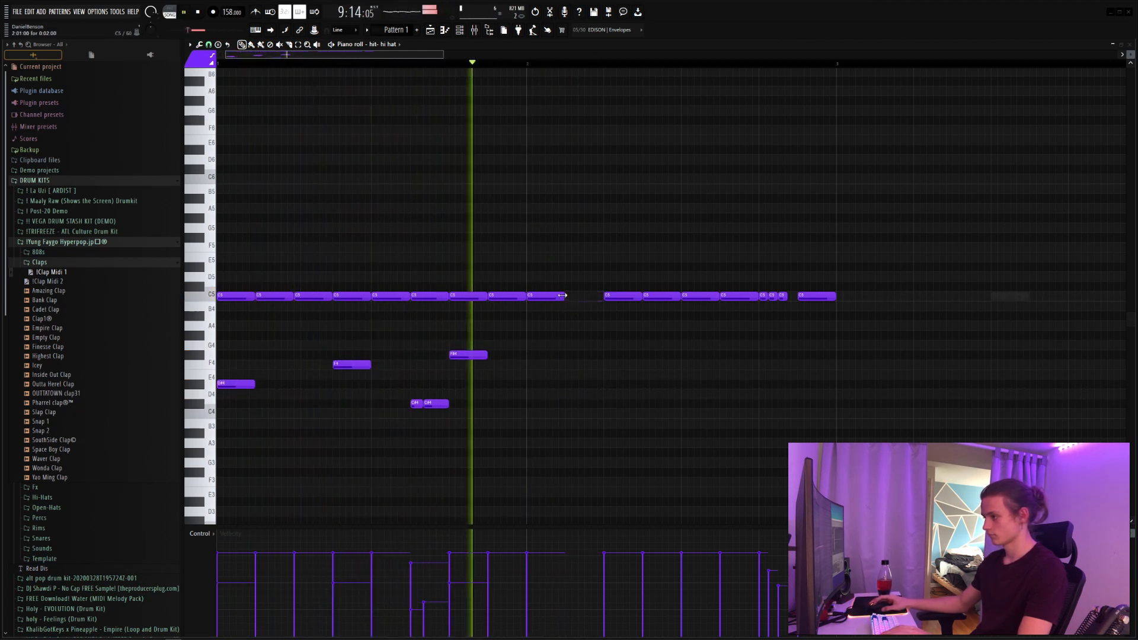
left_click(536, 297, "ctrl")
key("ctrl+b")
key("ctrl+b")
key("ctrl+b")
key("ctrl+b")
key("ctrl+b")
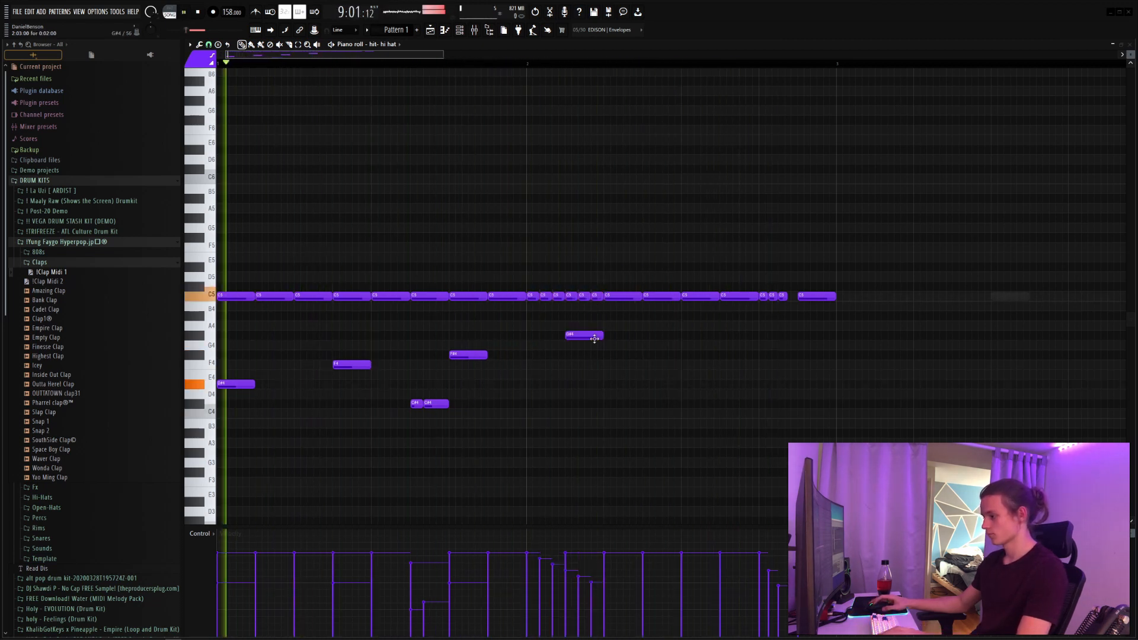
Add a quieter G#4 note under the six-note roll's second half and replace the second bar's sixth C5 hit with another G#4.
left_click(594, 337, "ctrl")
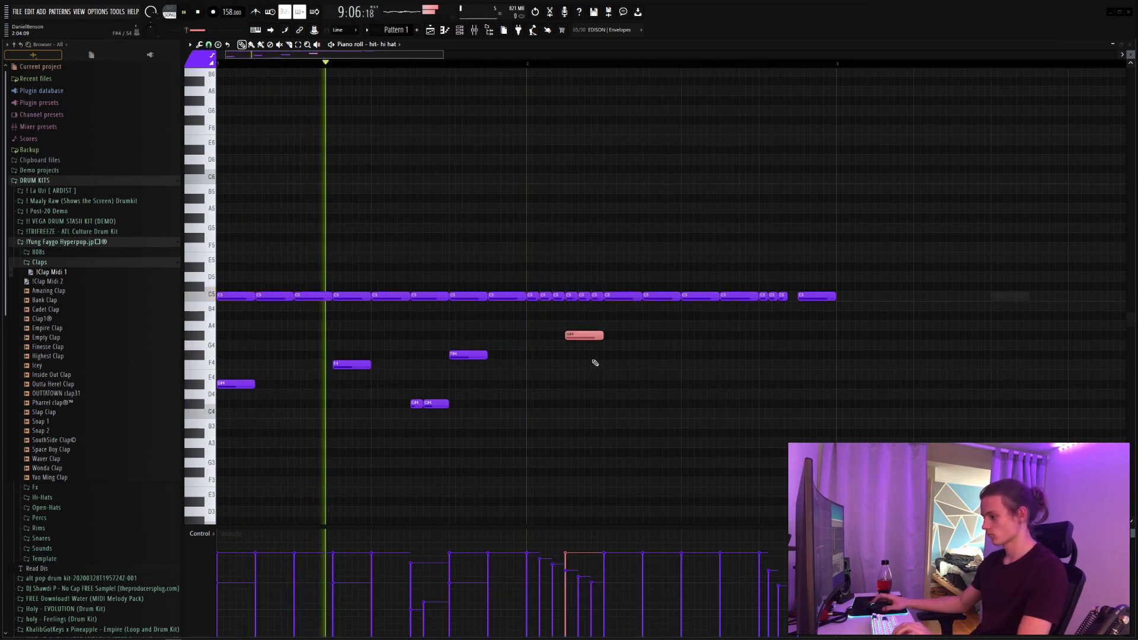
left_click(632, 345)
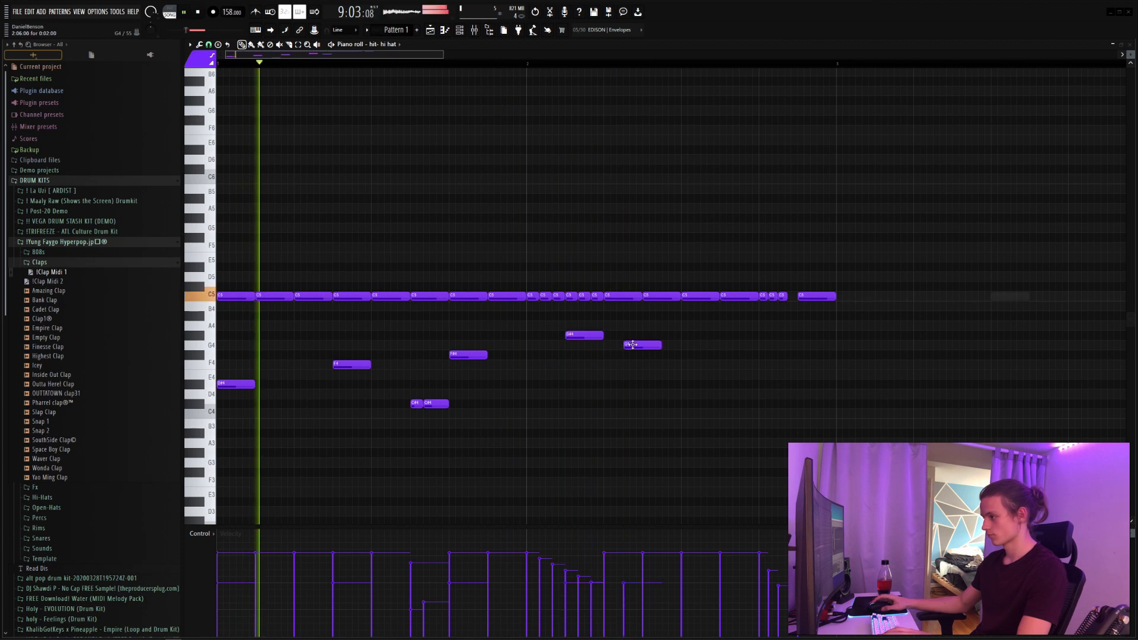
right_click(638, 346)
right_click(733, 297)
left_click(752, 314)
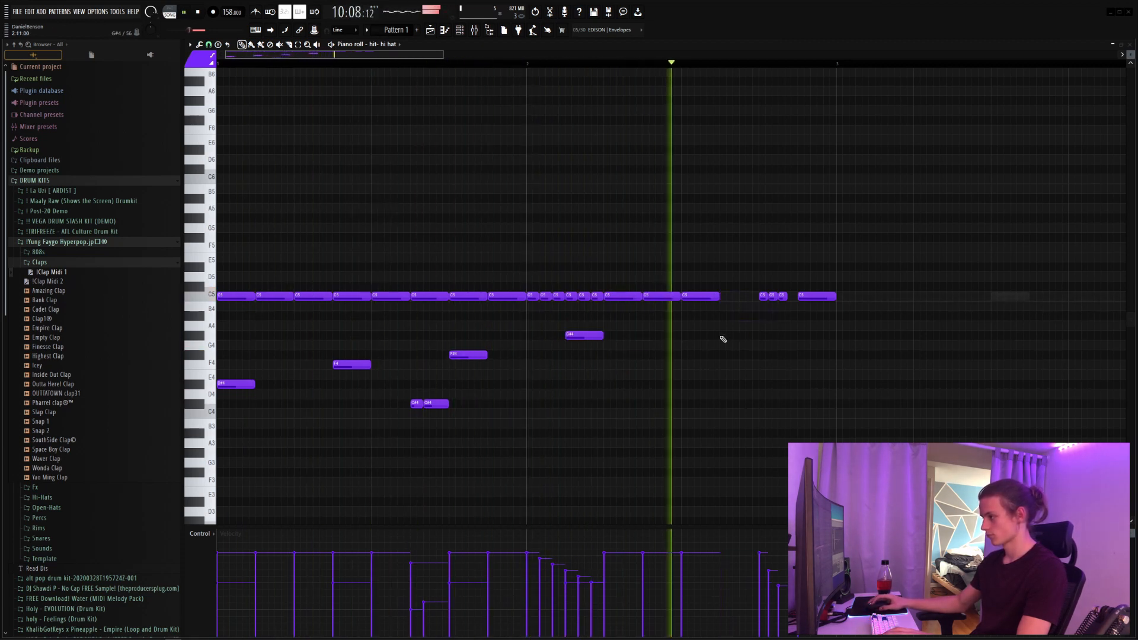
left_click(723, 336)
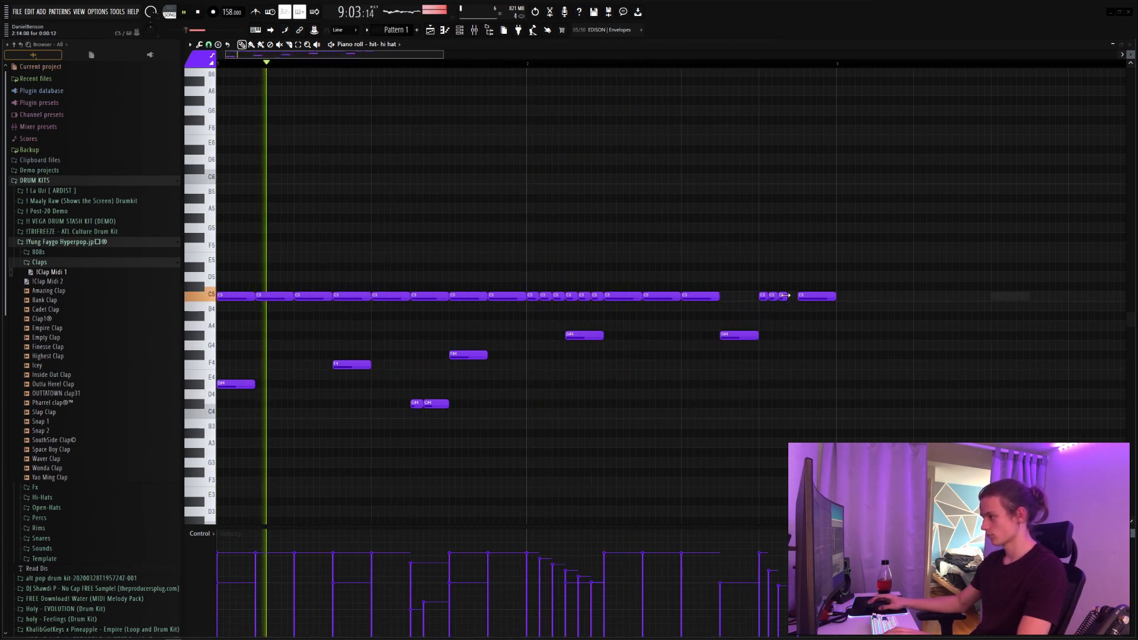
Rebuild the three-note roll near the end of the second bar with shorter C5 notes and falling velocities.
right_click(782, 295)
right_click(773, 297)
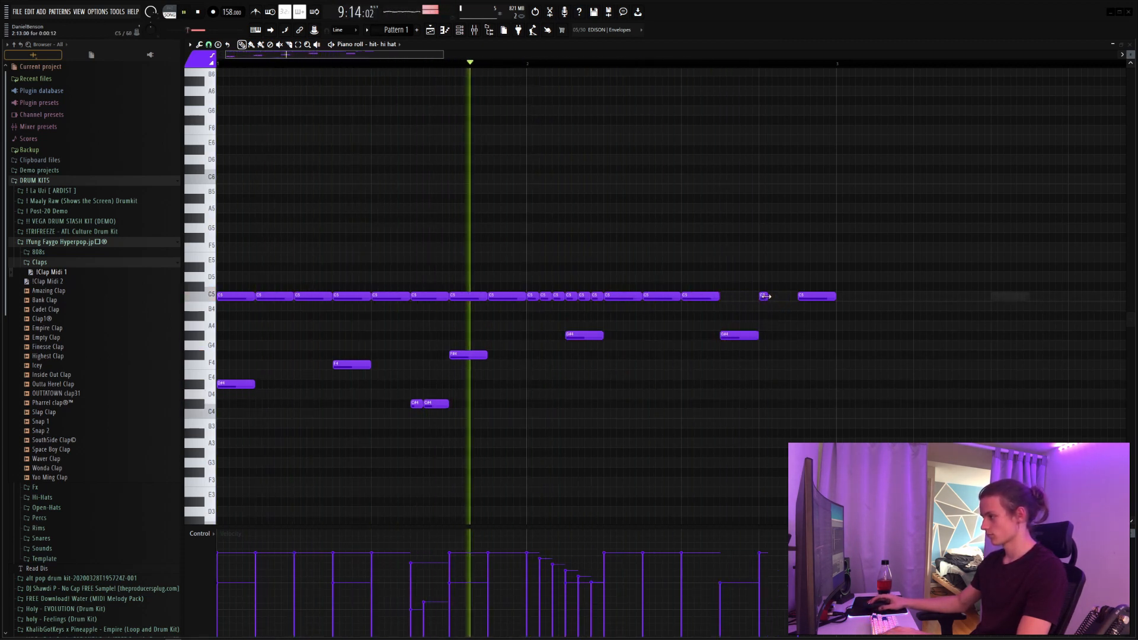
left_click_drag(768, 298, 766, 298)
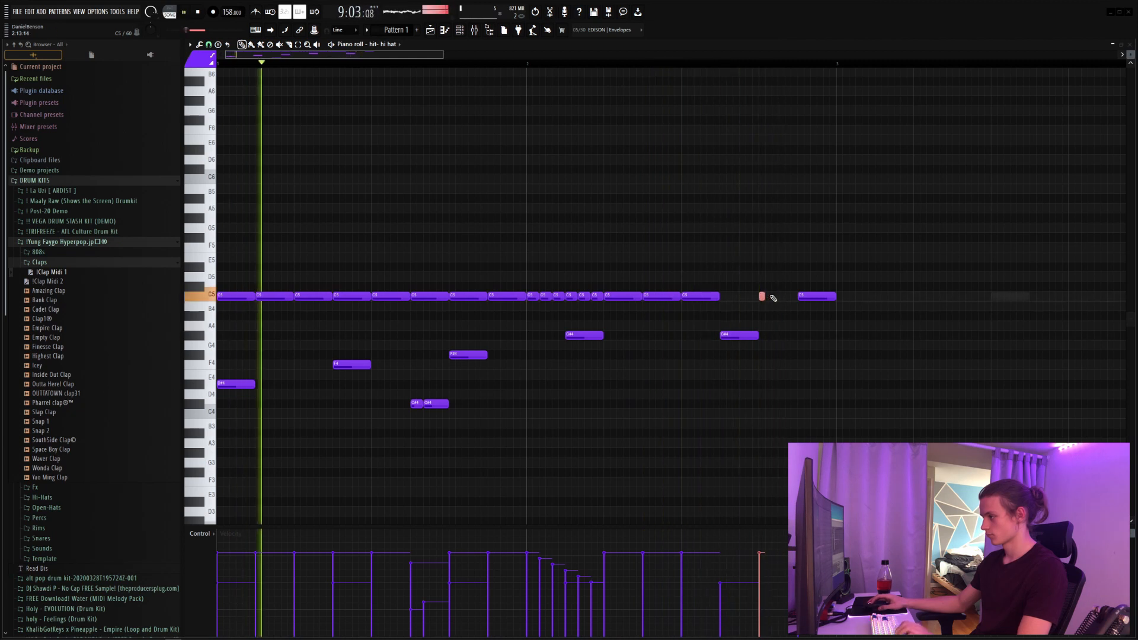
left_click(768, 297)
left_click(774, 297)
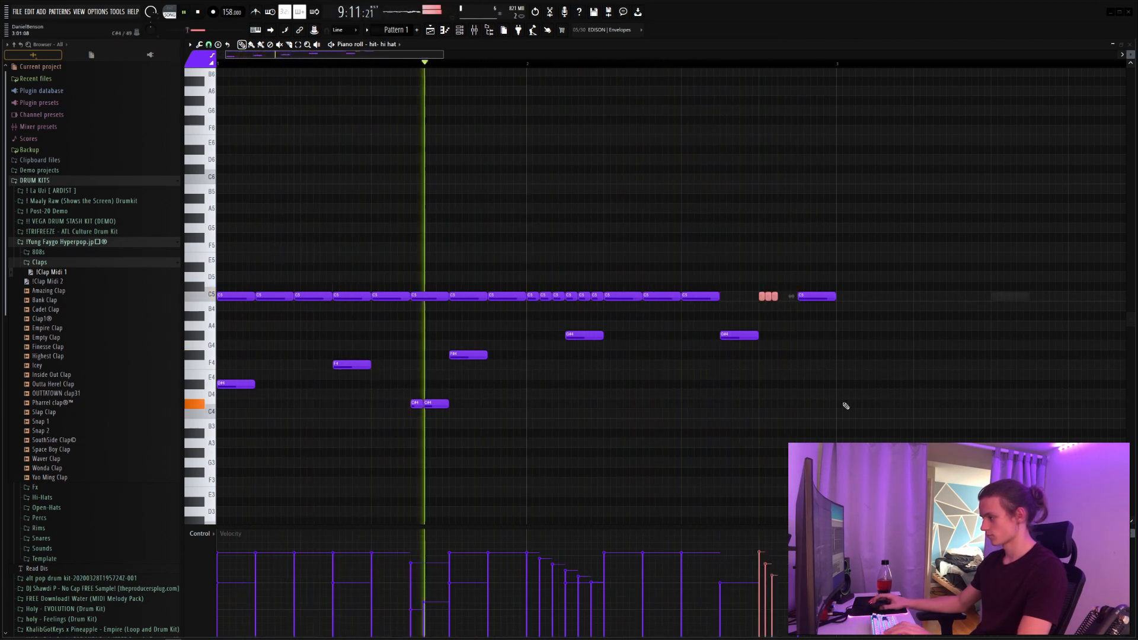
Duplicate the two-bar hi-hat pattern until it fills eight bars, and clear the note selection.
key("ctrl+a")
key("ctrl+b")
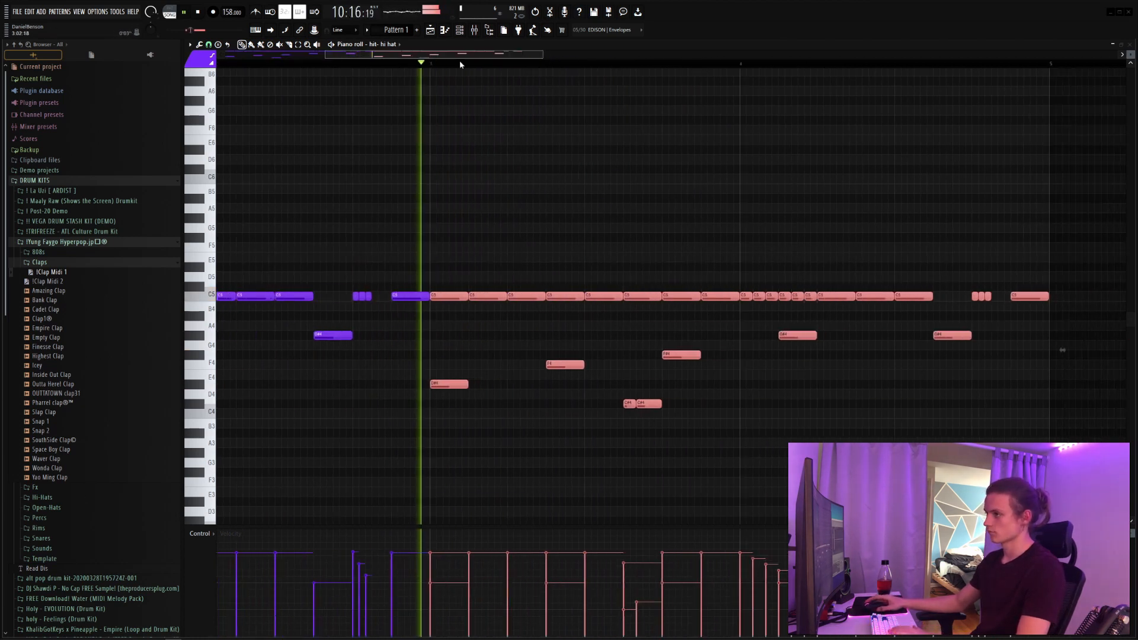
scroll(444, 66, "down", 5)
scroll(279, 414, "down", 2)
key("ctrl+a")
key("ctrl+b")
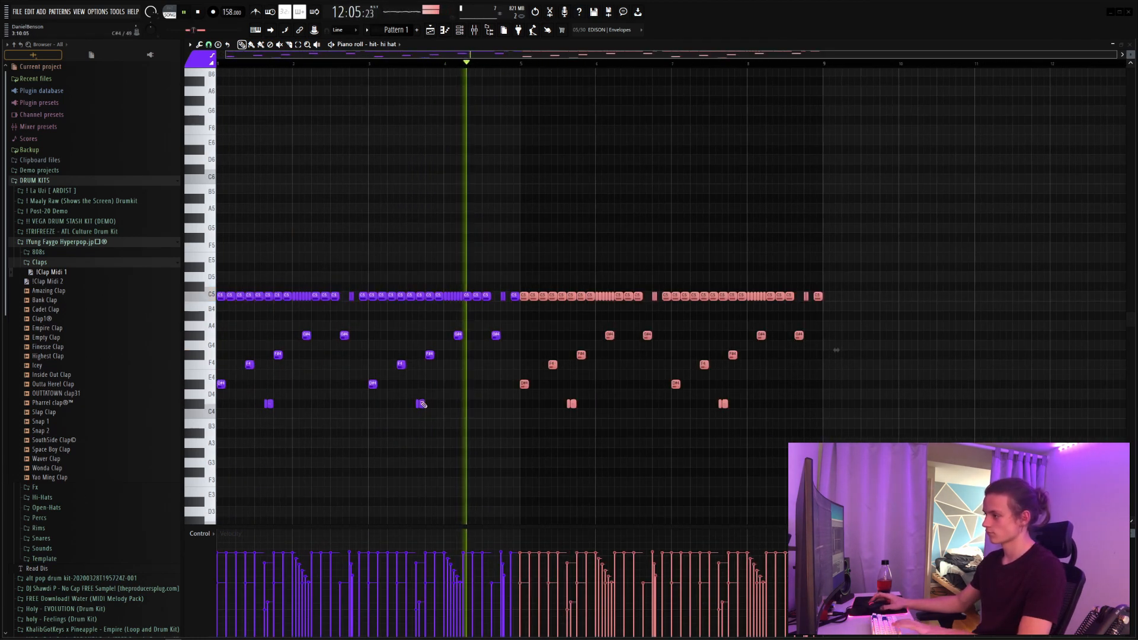
left_click(576, 218)
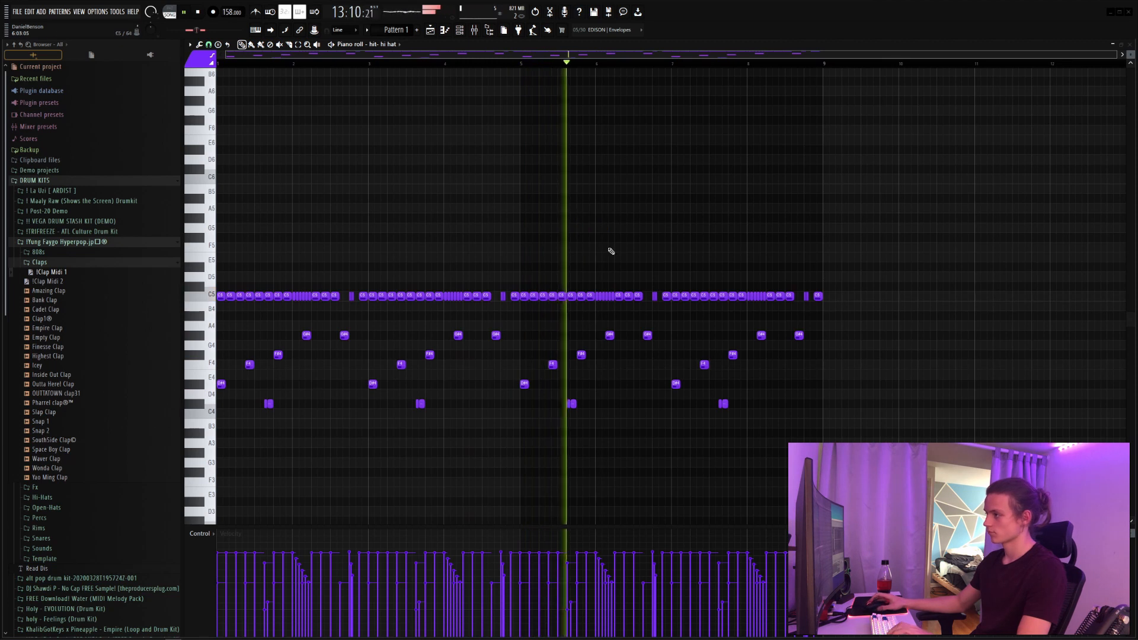
Repitch the sixth bar's opening six-note roll into a descending run of C5, B4, A#4, A4, G#4 and G4, and audition it.
scroll(604, 67, "up", 3)
scroll(605, 67, "up", 2)
key("space")
left_click(600, 306)
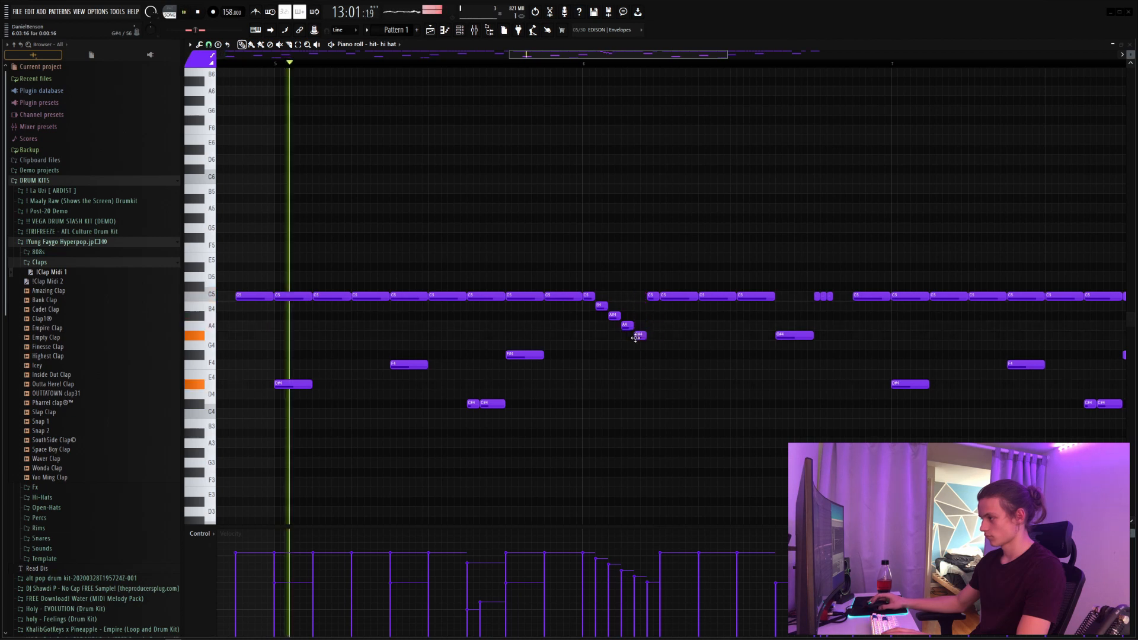
left_click_drag(652, 298, 652, 346)
left_click(678, 345)
right_click(677, 347)
key("space")
key("space")
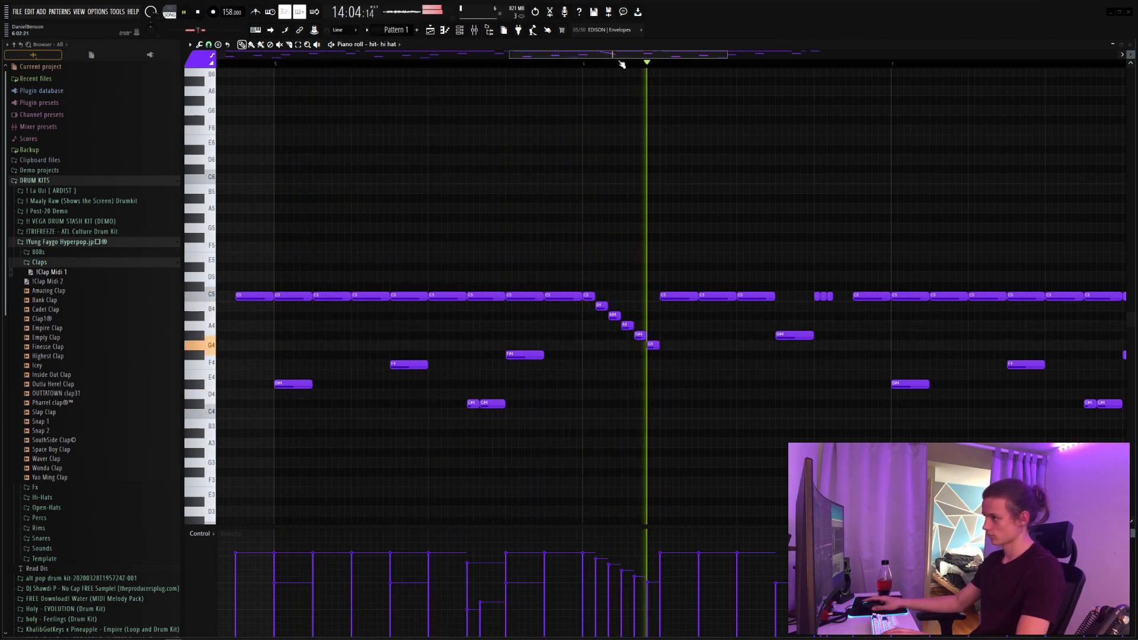
Lower the three-note roll near the end of the sixth bar to A4.
scroll(620, 65, "down", 3)
key("space")
left_click(699, 297)
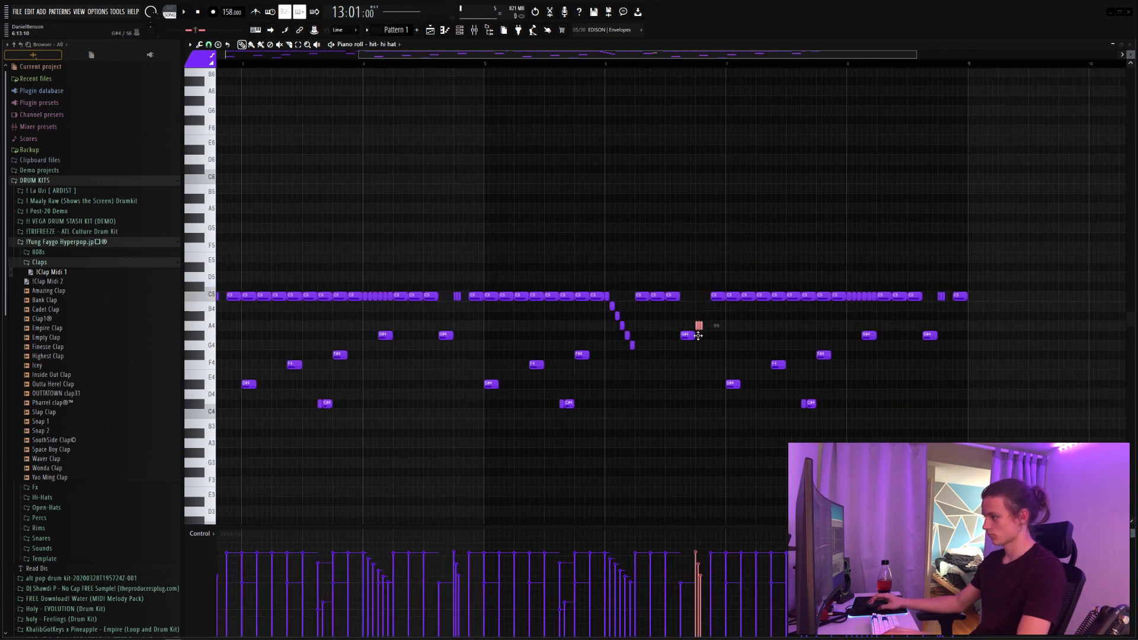
Replace the hi-hat notes in bars seven and eight with a duplicate of bars five and six, and clear the selection.
left_click_drag(990, 283, 735, 426)
key("Delete")
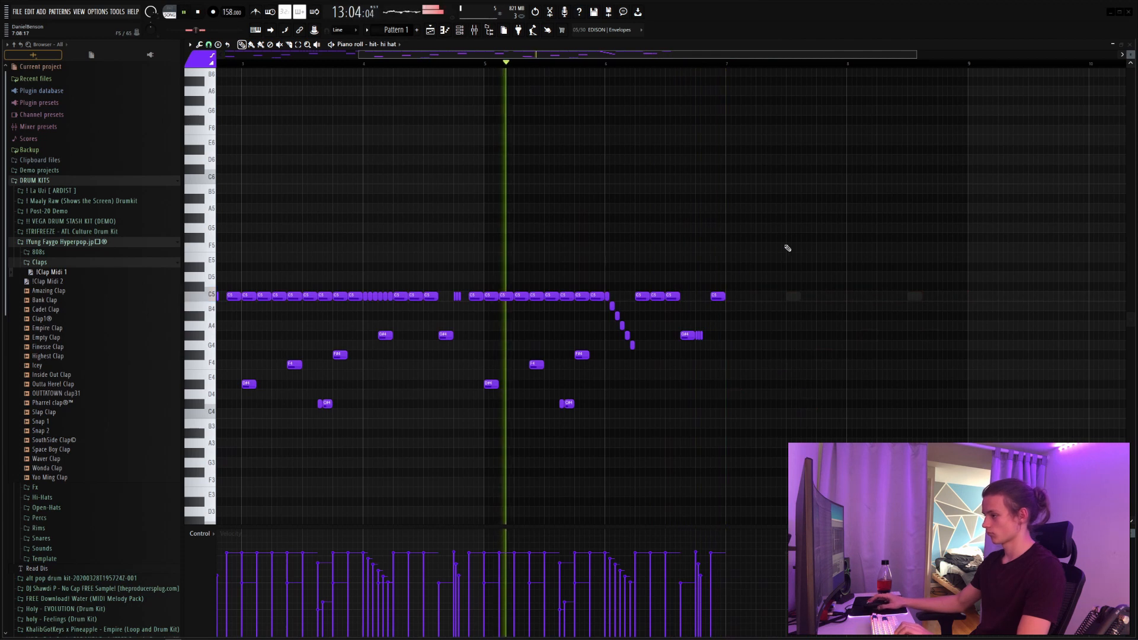
left_click_drag(784, 243, 489, 407)
key("ctrl+b")
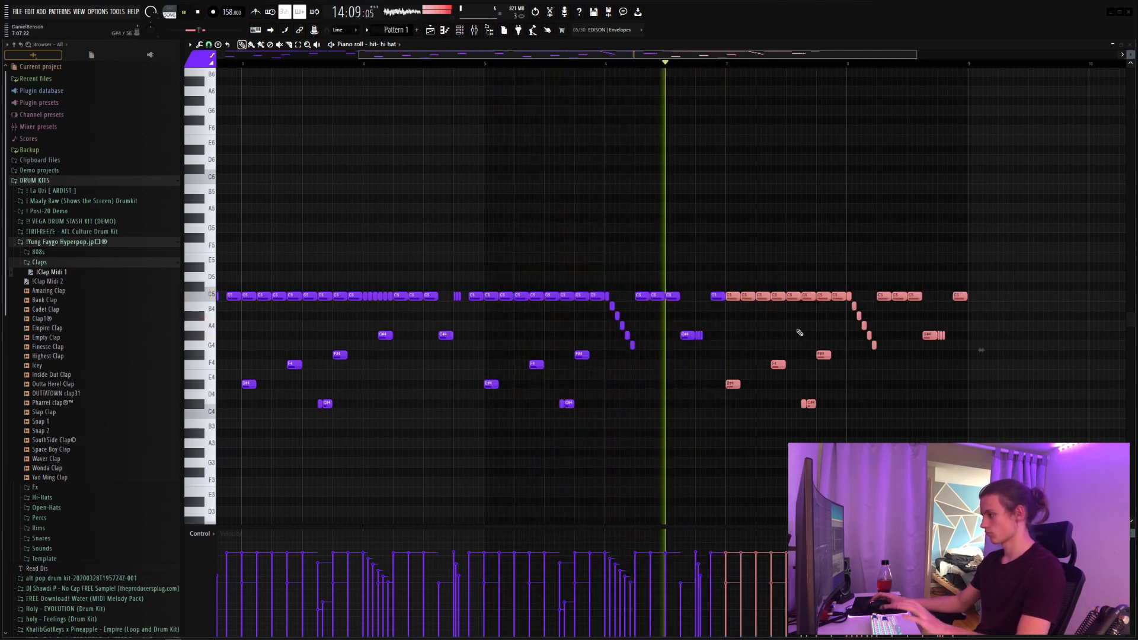
left_click(798, 218)
right_click(797, 219)
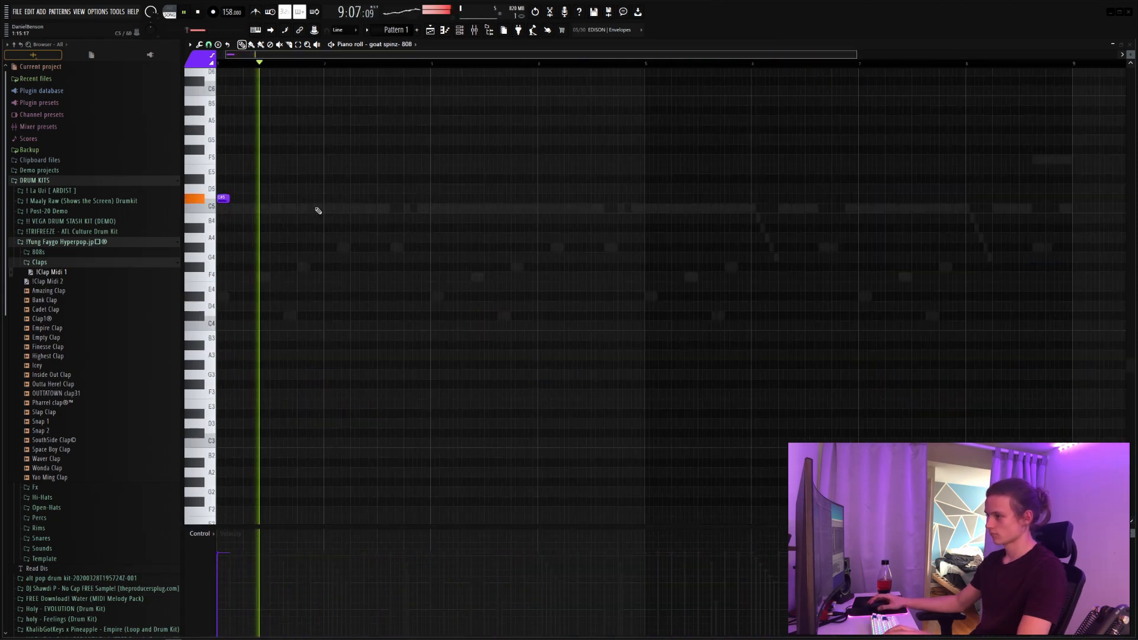
Add six C#5 notes to the goat spinz 808 across bars one to four, ending with two in bar four.
left_click(303, 198)
left_click(411, 198)
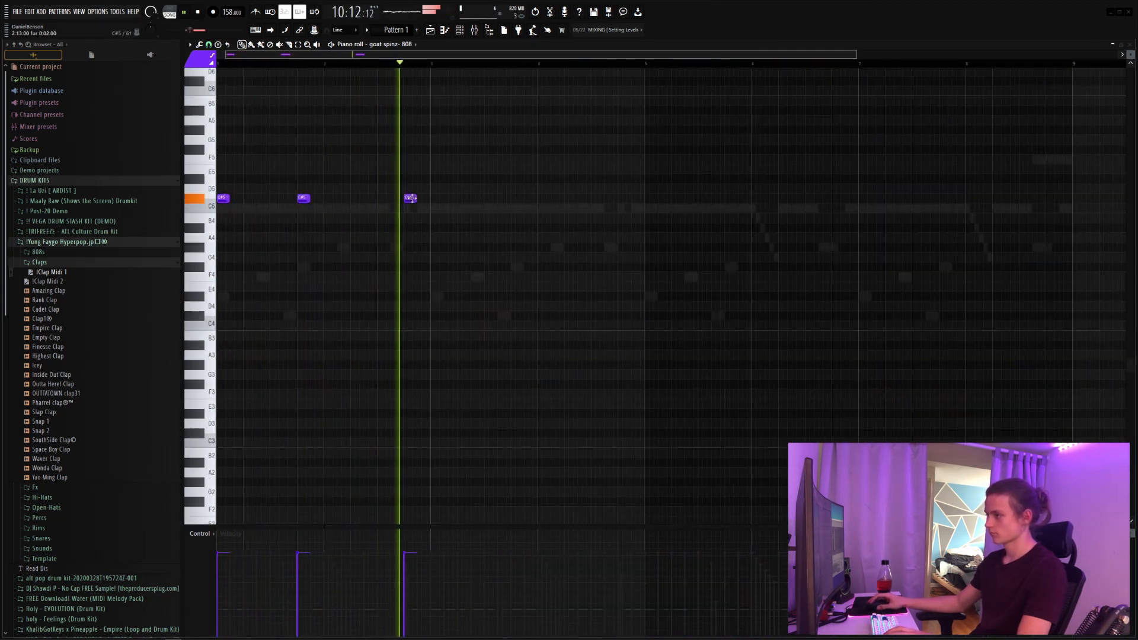
left_click(437, 198)
left_click(510, 198)
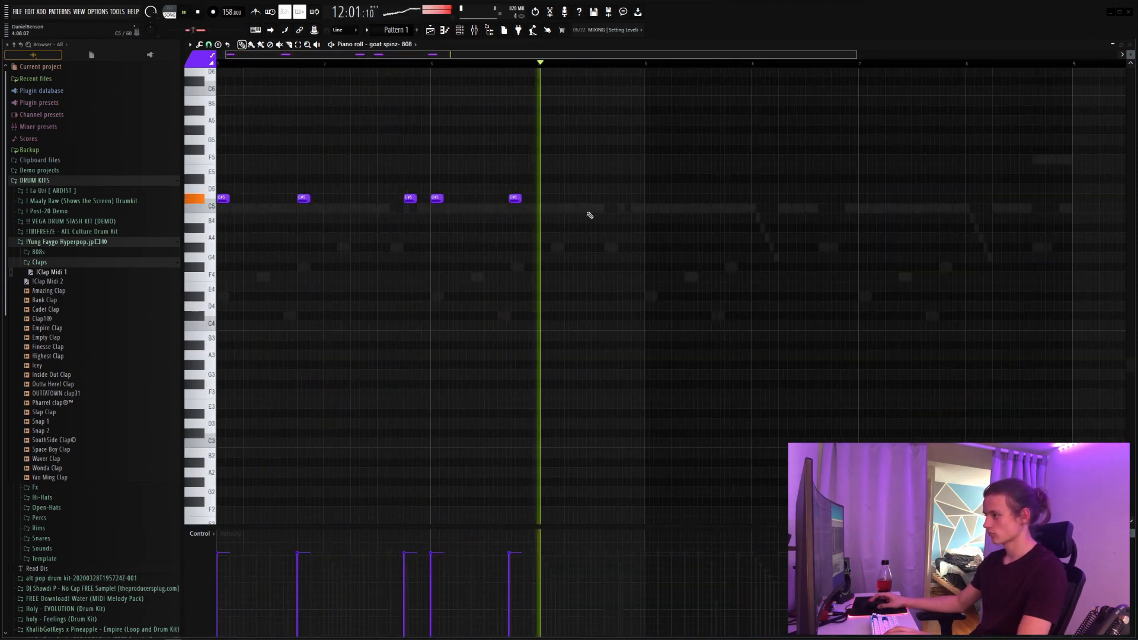
left_click(597, 198)
left_click(623, 198)
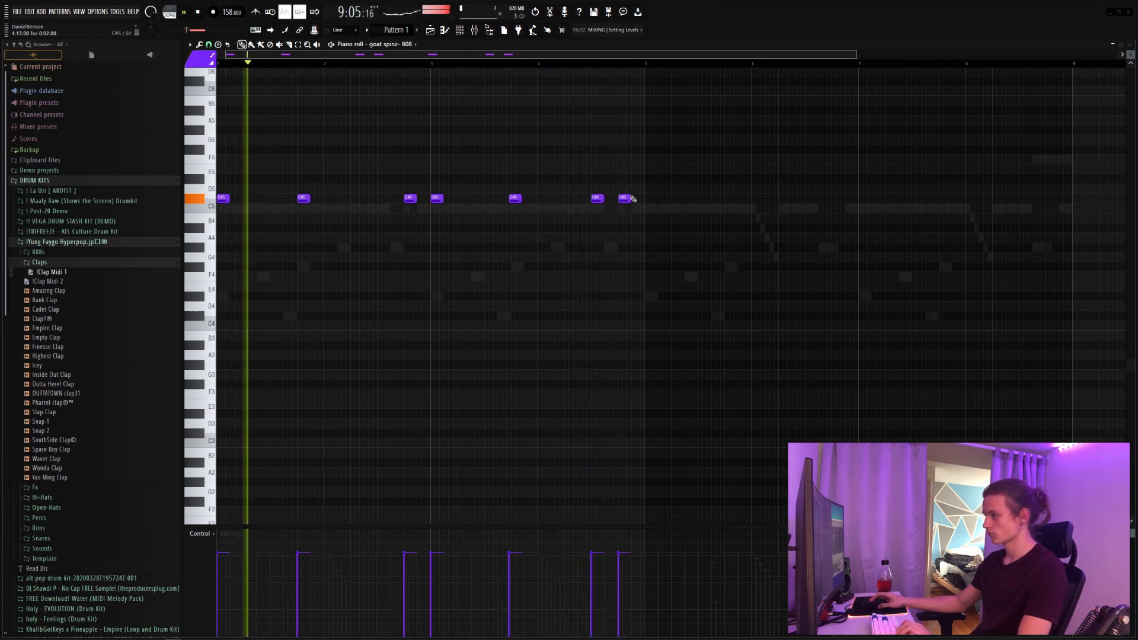
Raise the 808's last two notes one octave to C#6 and add a third C#6 note at 4:15.
left_click_drag(637, 190, 561, 206)
key("ctrl+Up")
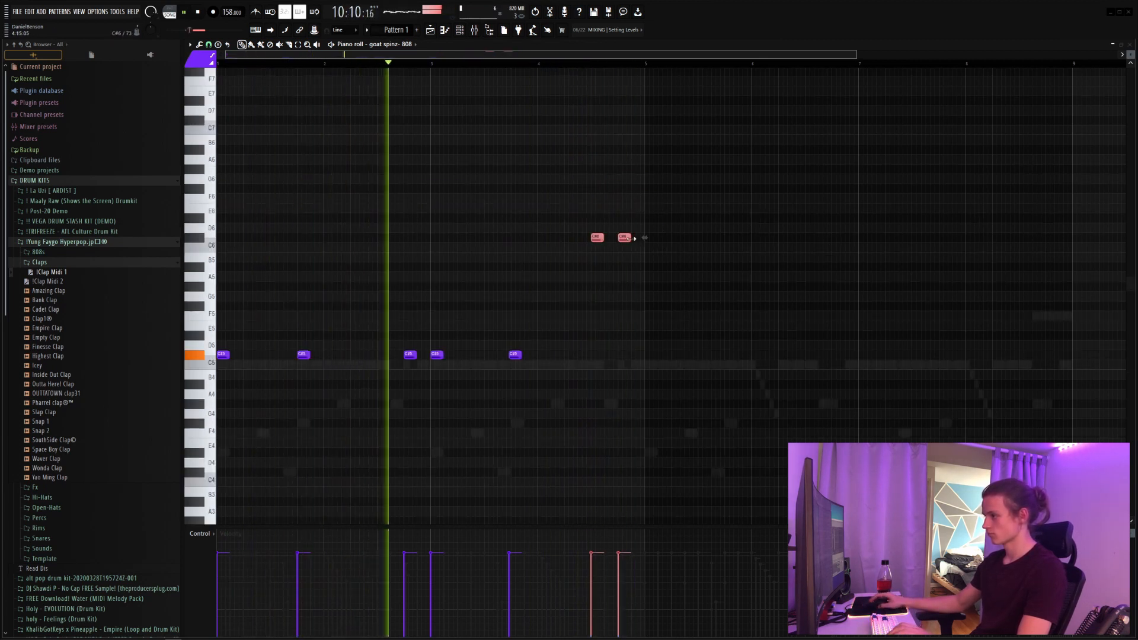
left_click(638, 238)
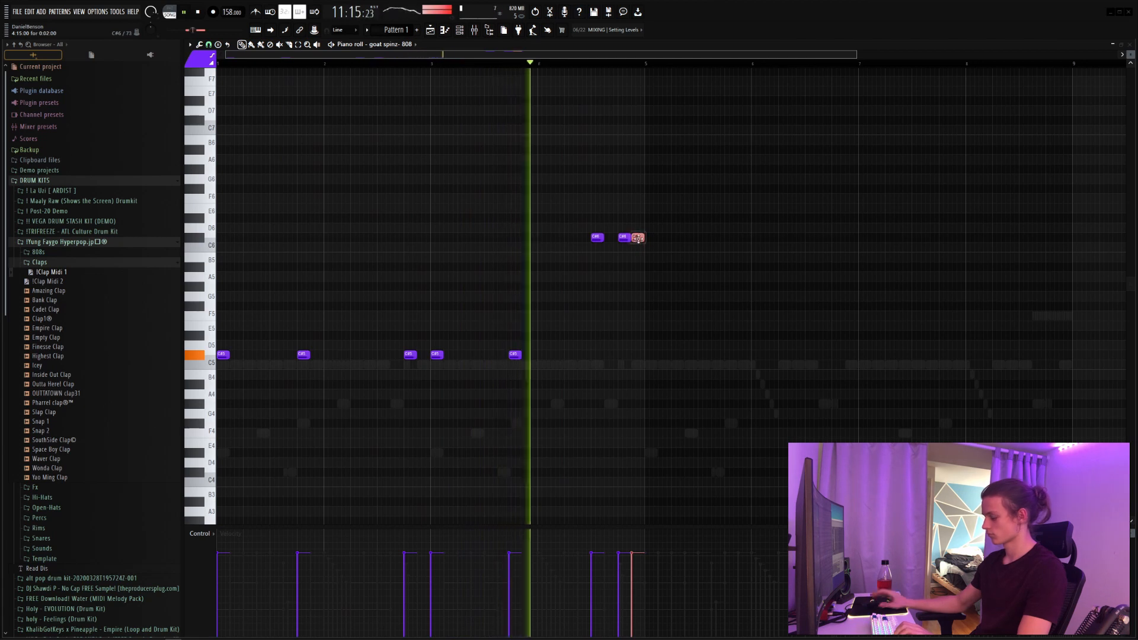
Add a C#5 note at 4:15 beneath the last C#6 808 note and turn it into a slide note.
left_click(637, 354)
left_click(668, 296)
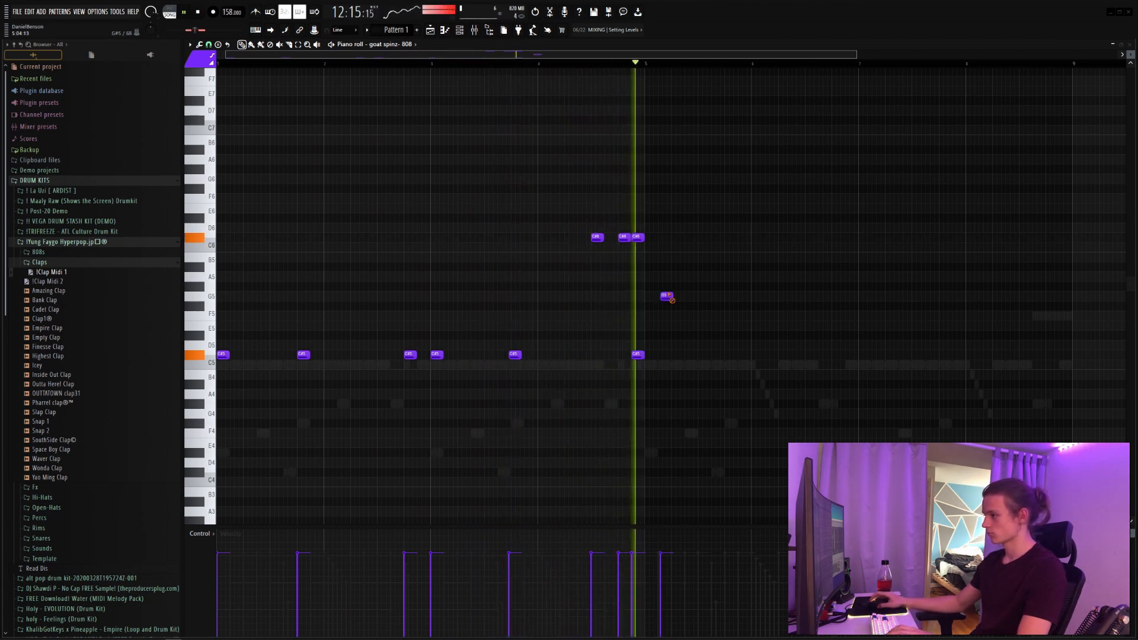
double_click(634, 355)
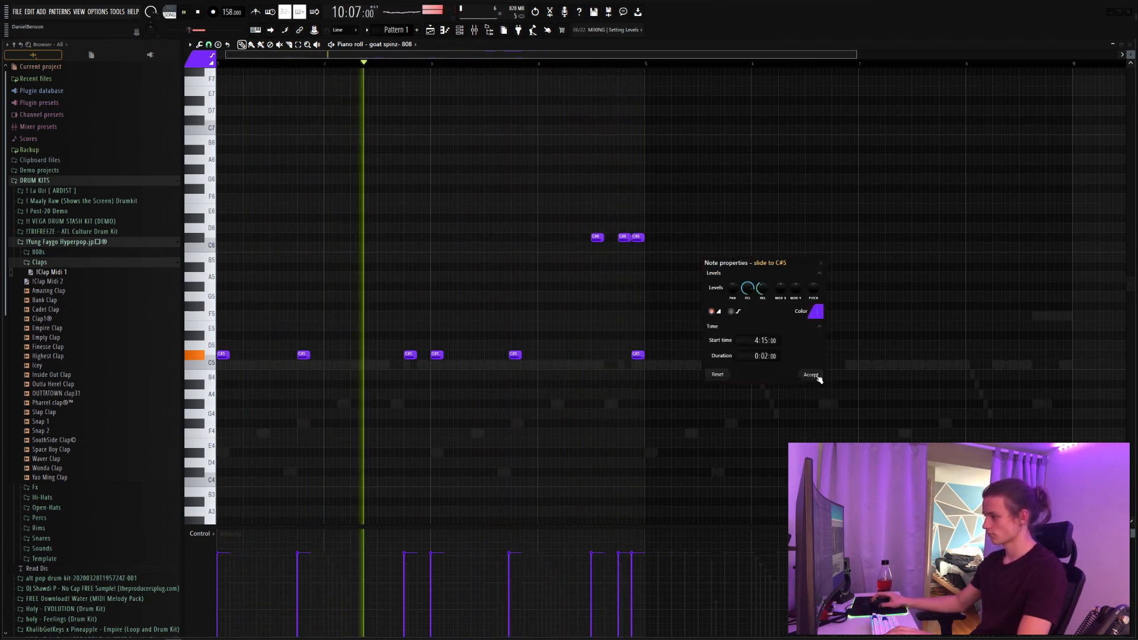
left_click(811, 375)
left_click(636, 237)
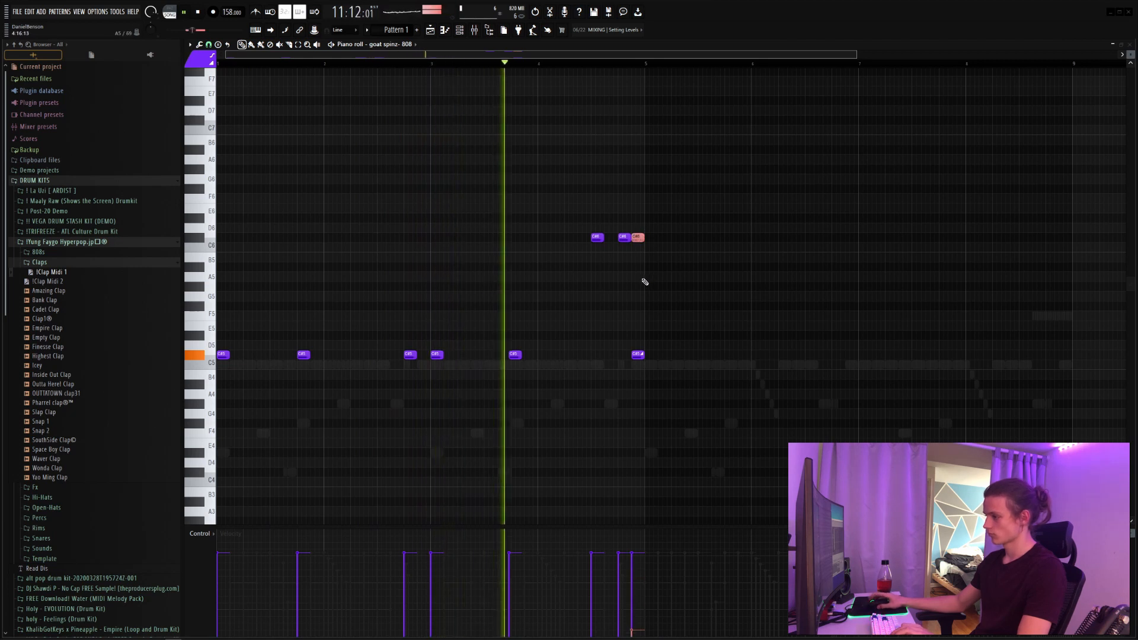
Move the 808's last bar-three note to 3:13 and extend the notes legato, using a temporary end note at bar five.
left_click_drag(506, 394, 514, 356)
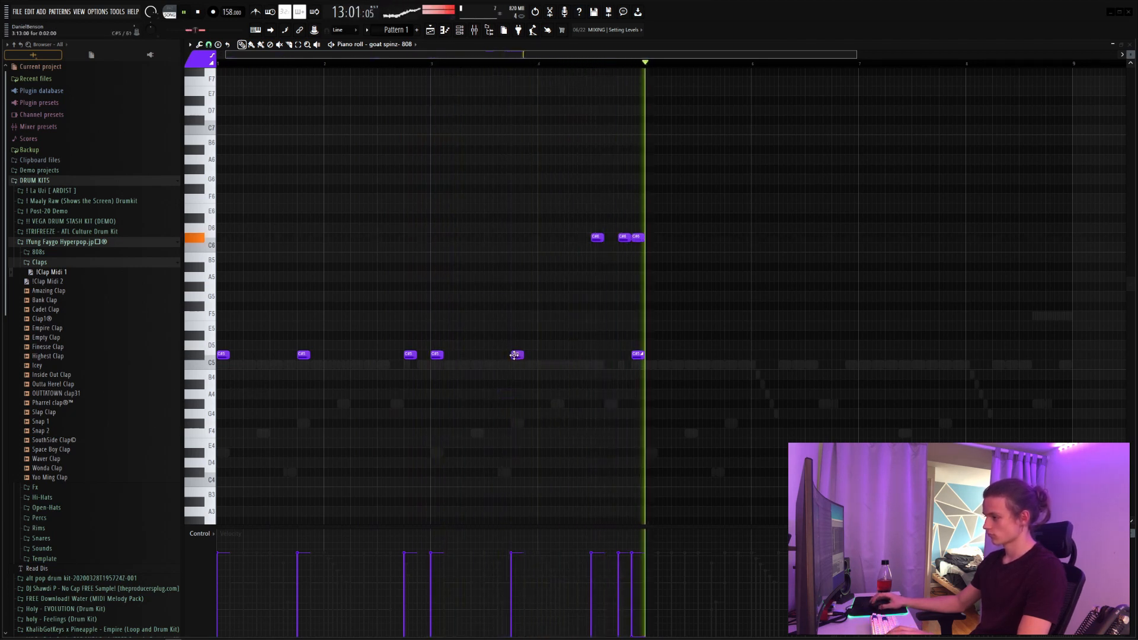
left_click_drag(564, 326, 652, 333)
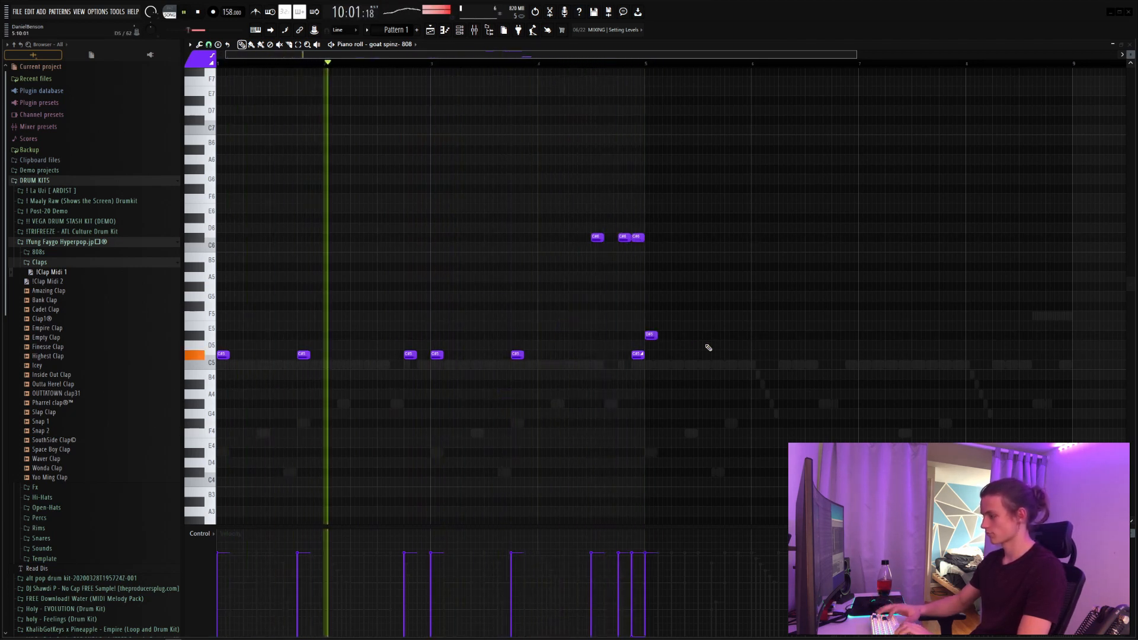
key("ctrl+l")
right_click(651, 335)
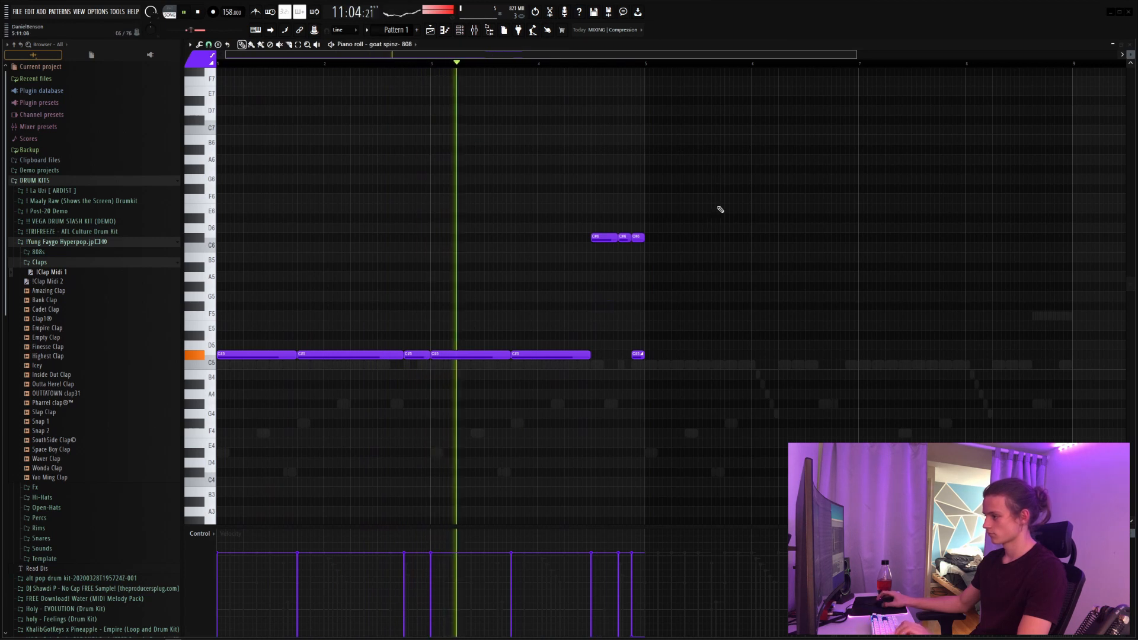
Duplicate the four-bar 808 line into bars five to eight, transpose the copy up seven semitones, and clear the selection.
key("ctrl+a")
key("ctrl+b")
key("Up")
key("Up")
key("Up")
key("Up")
key("Up")
key("Up")
key("Up")
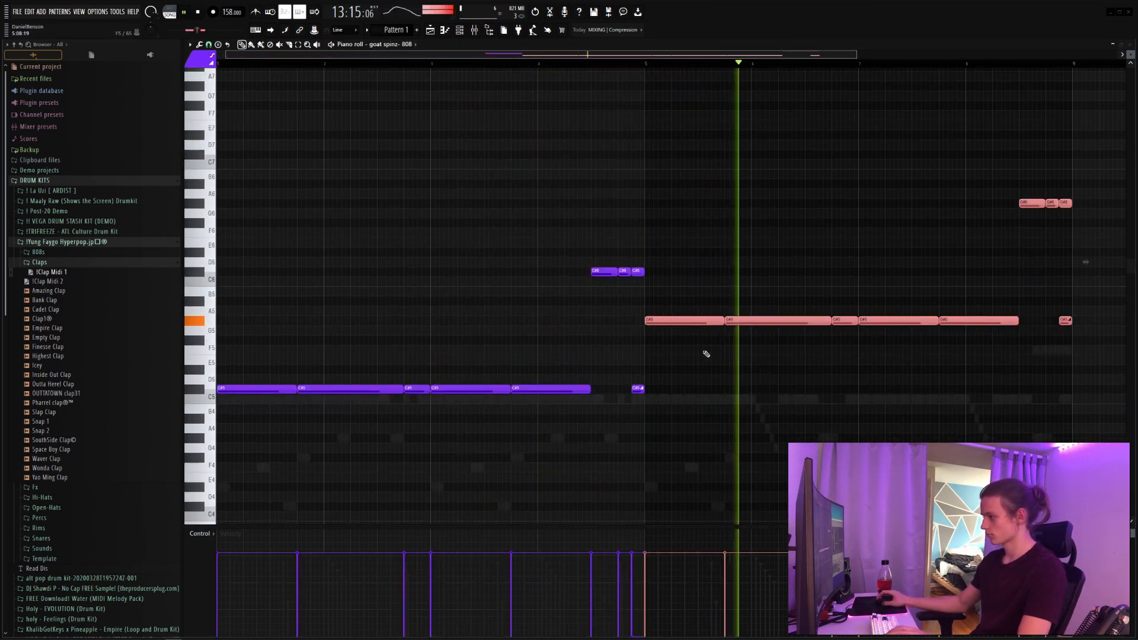
left_click(824, 330)
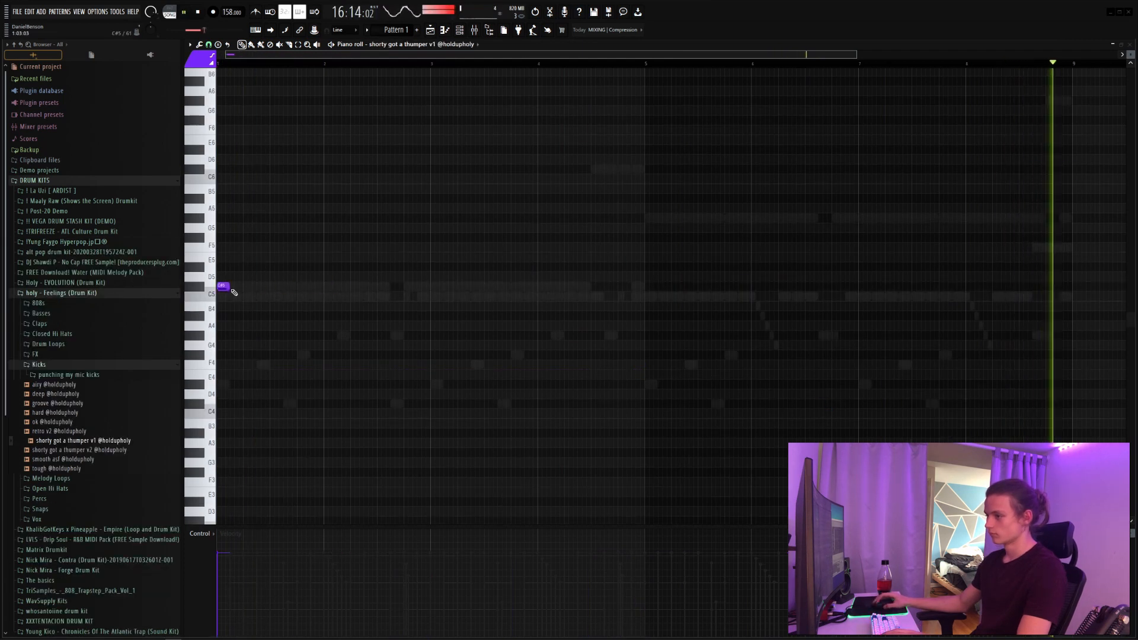
Place C5 kick notes at 2:13, 3:01, 4:09 and 4:15, and duplicate the four-bar kick pattern into bars five to eight.
left_click(407, 296)
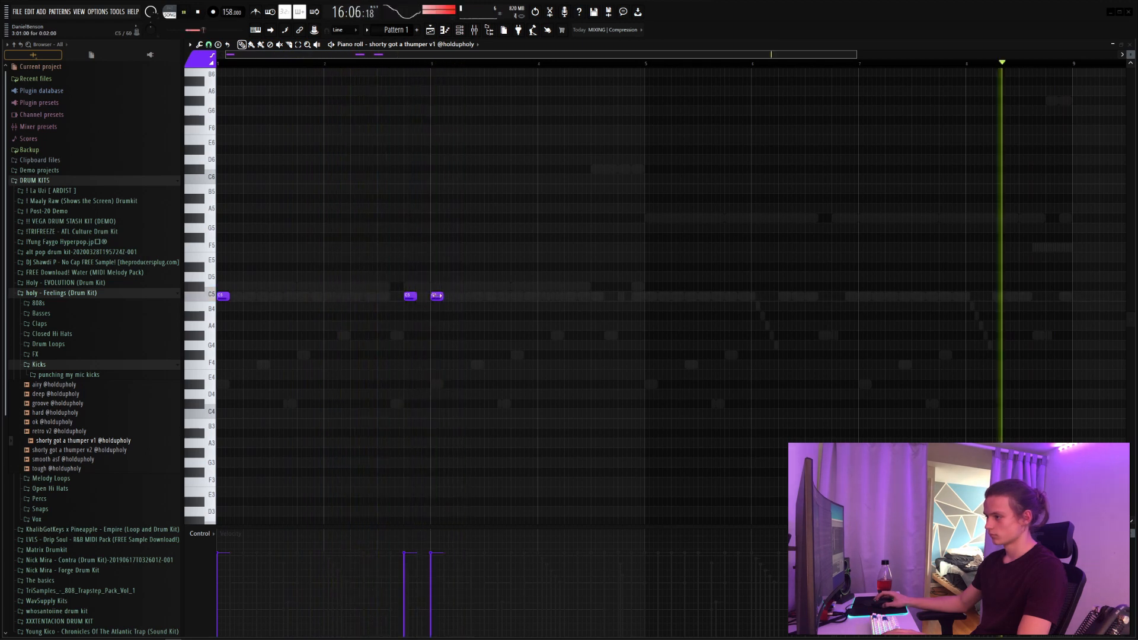
left_click(596, 297)
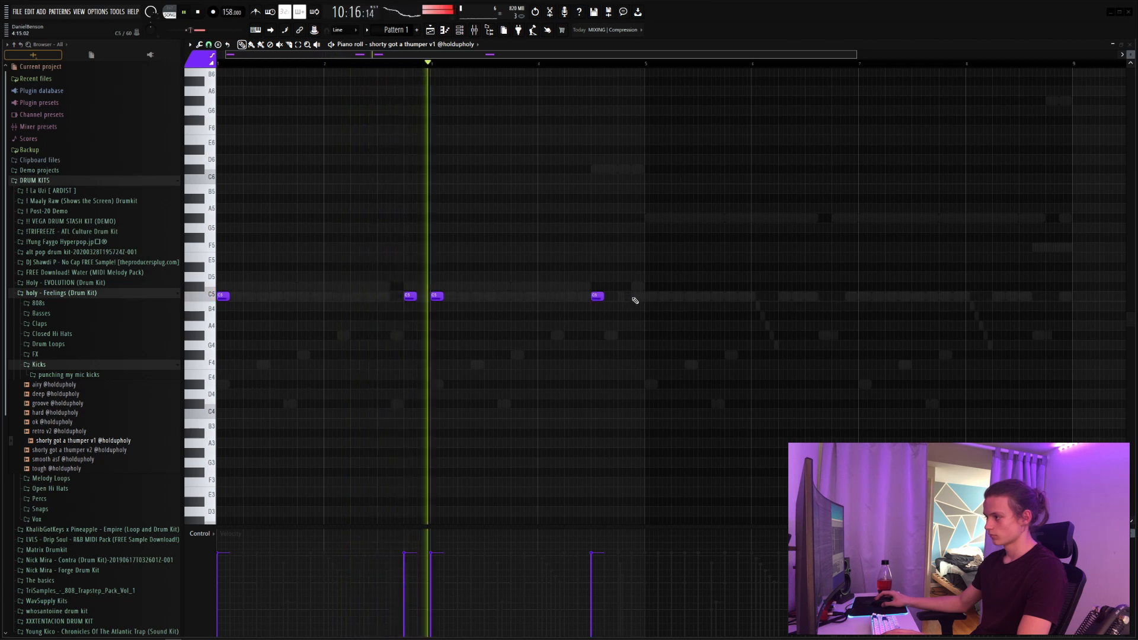
left_click(637, 296)
key("ctrl+a")
key("ctrl+b")
key("ctrl+d")
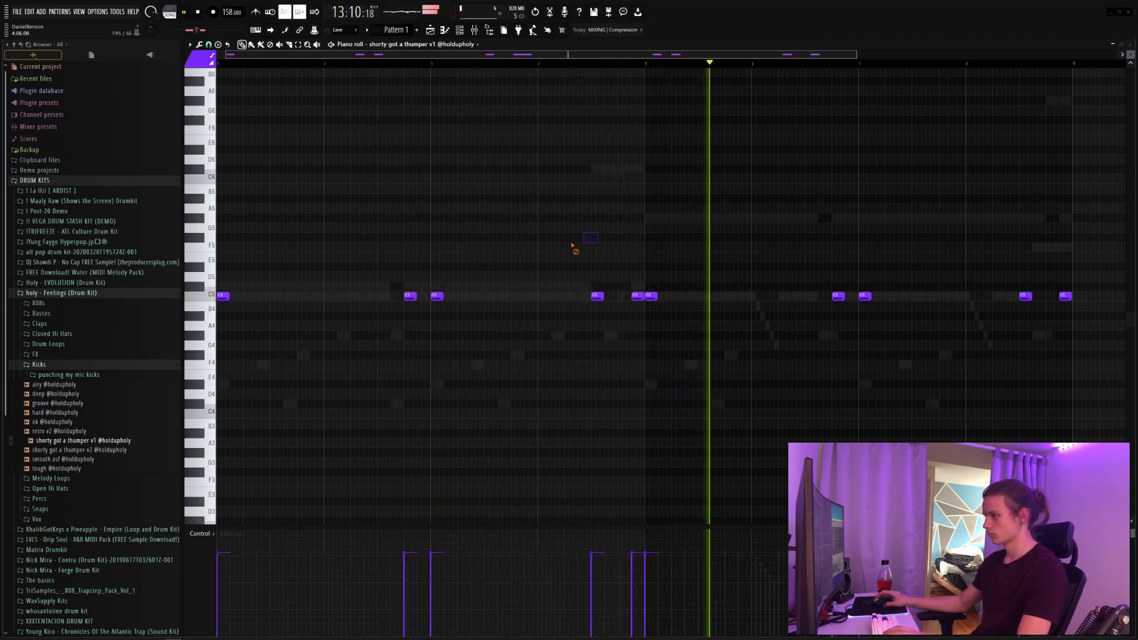
Place bounce snare hits on C5 at 1:03, 1:15 and 2:03.
key("F6")
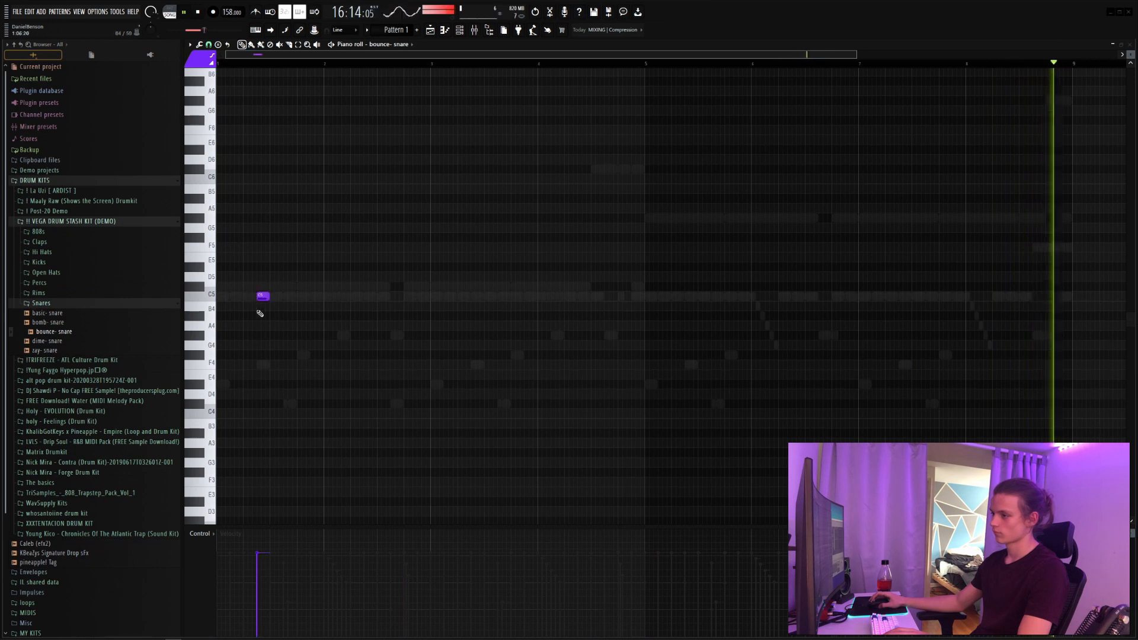
right_click(281, 305)
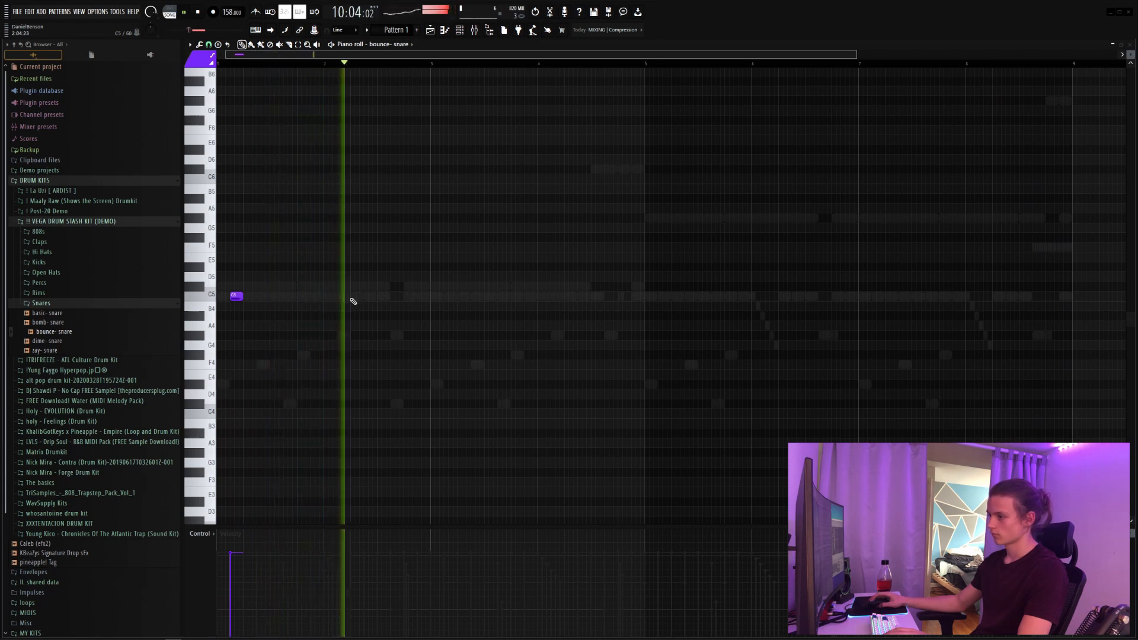
left_click(354, 296)
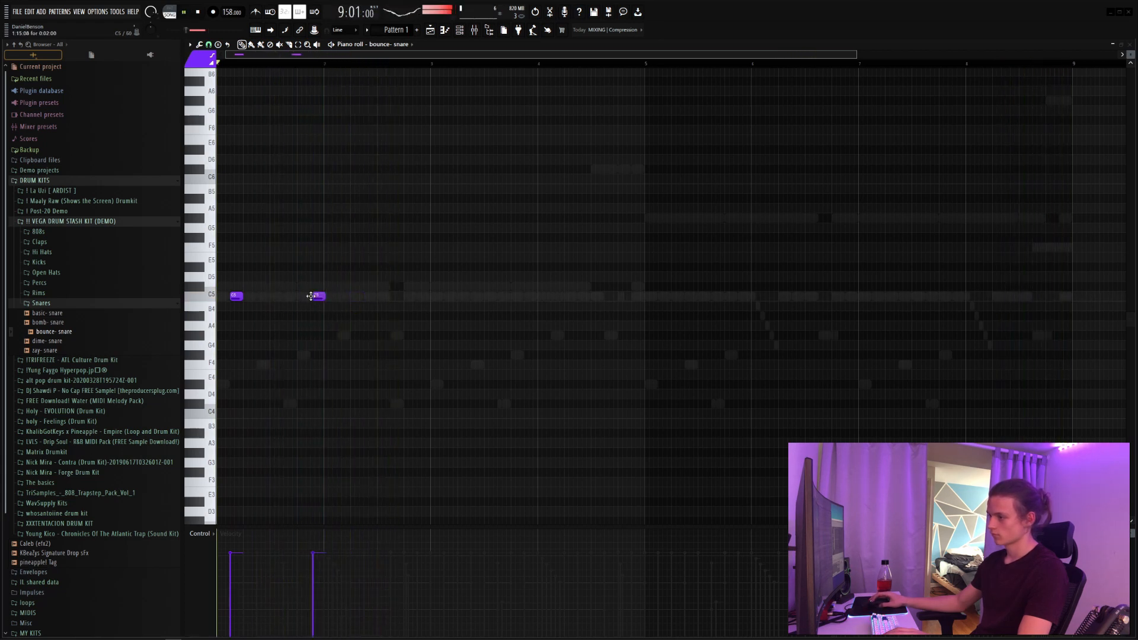
left_click(342, 296)
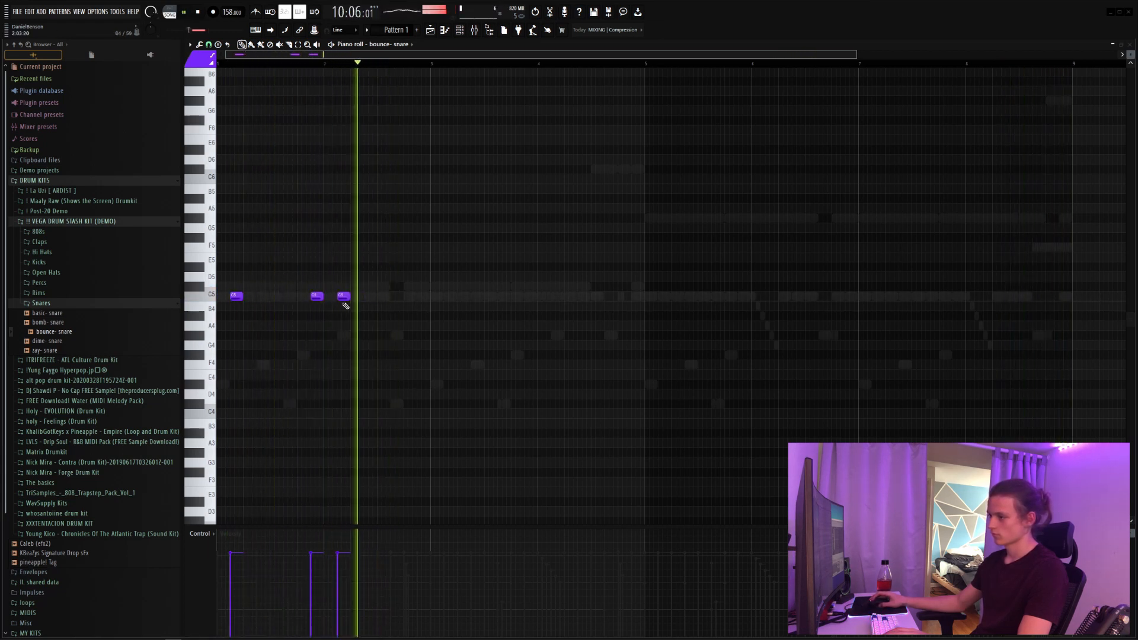
Give the pitched-down snare roll at the end of bar four falling velocities and clear the selection.
scroll(348, 318, "down", 2)
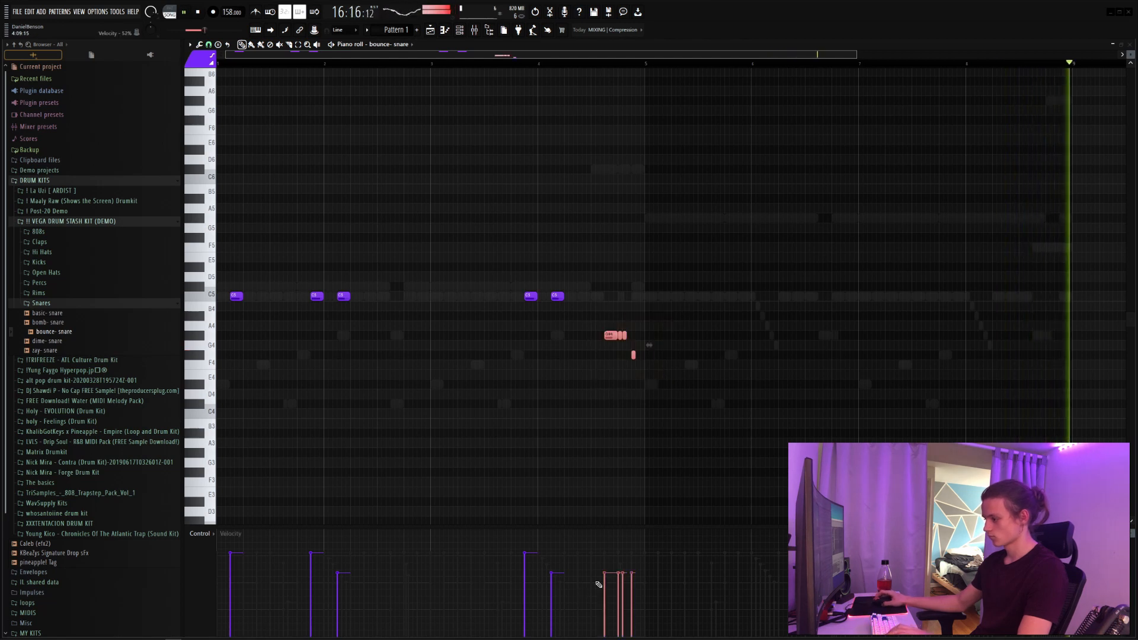
left_click(630, 463)
right_click(630, 463)
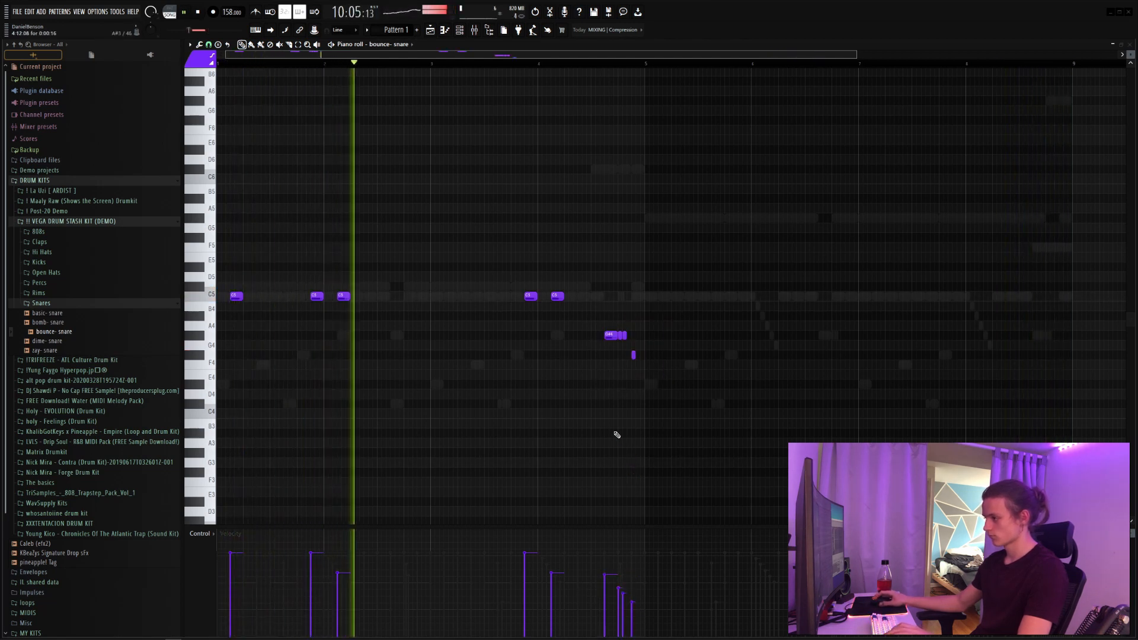
left_click(568, 414)
right_click(568, 414)
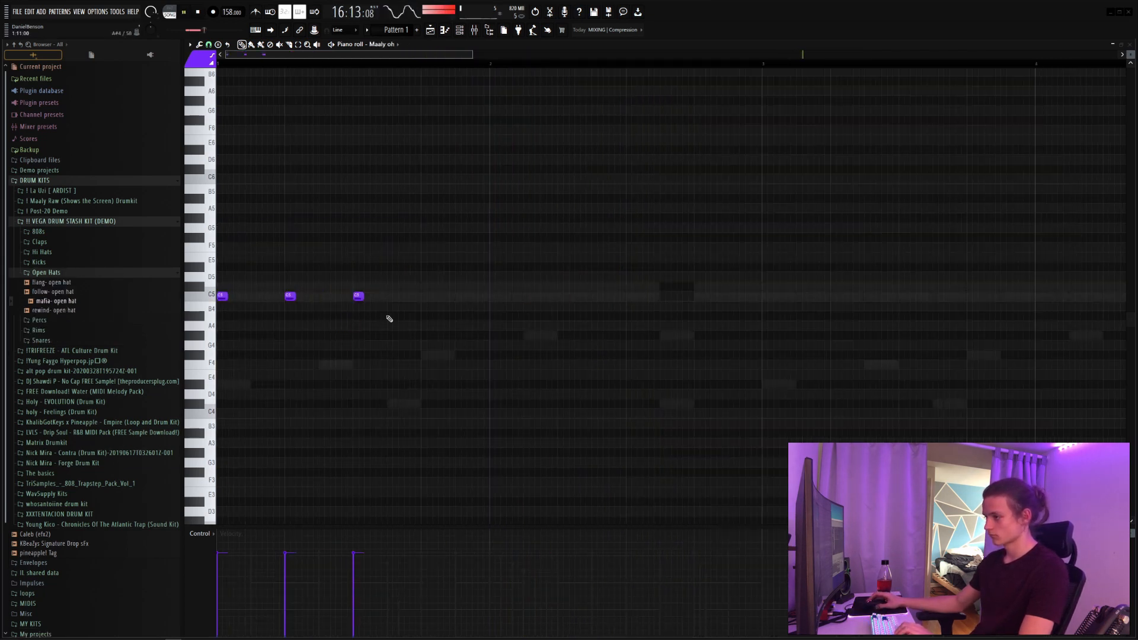
Lengthen the Maaly oh C5 notes, shorten the second to two steps, add an A#4 note at 1:06 and edit its properties.
left_click_drag(399, 273, 281, 303)
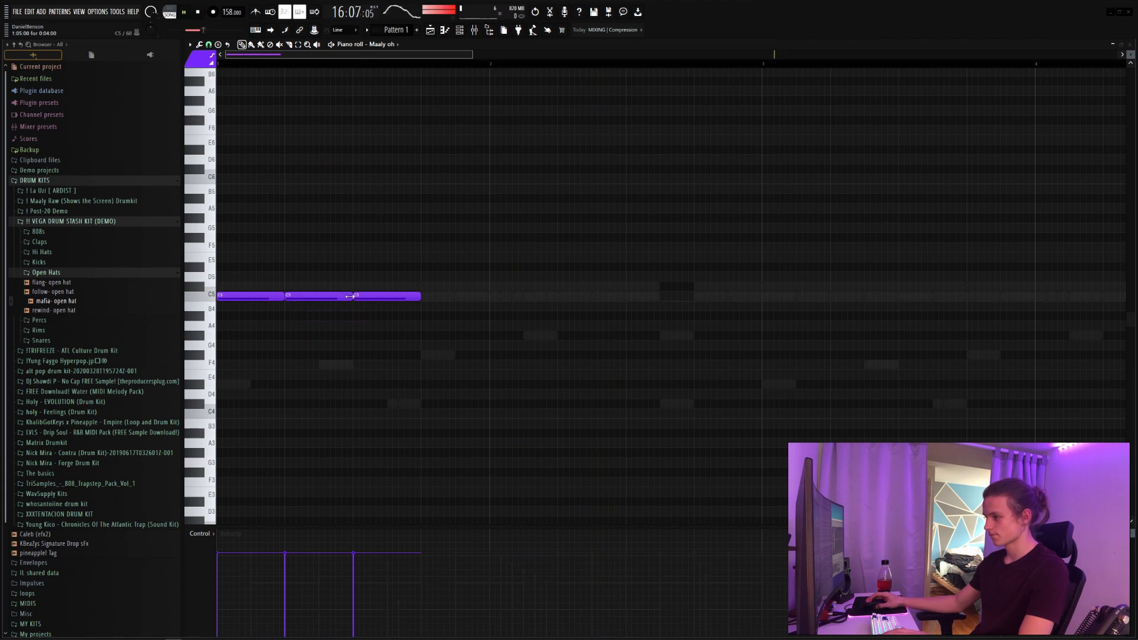
left_click(314, 316)
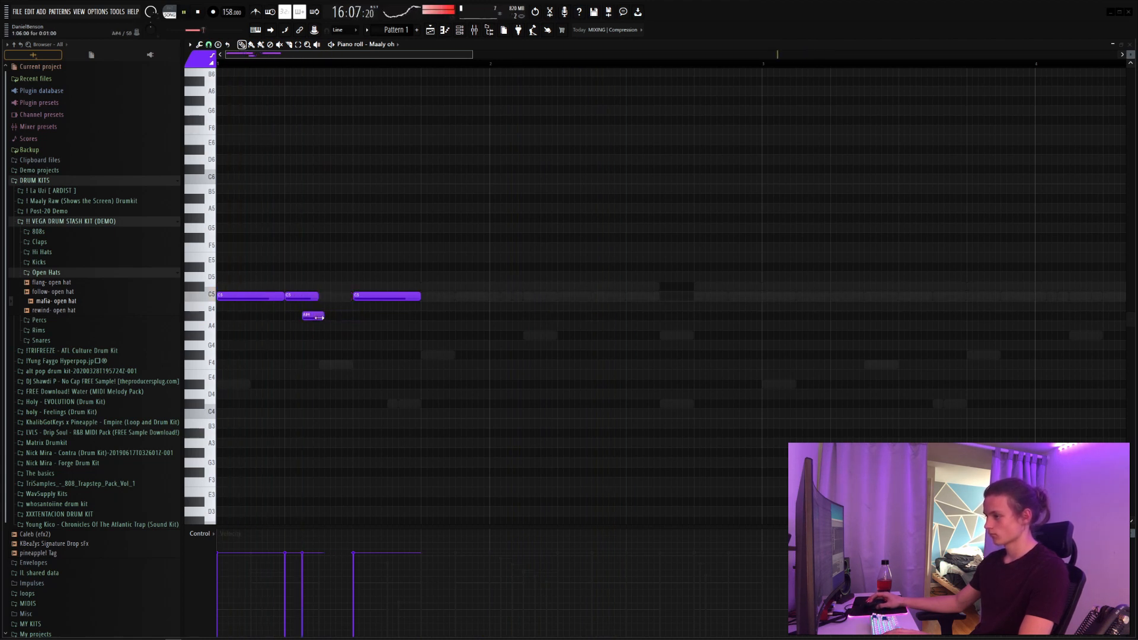
double_click(312, 316)
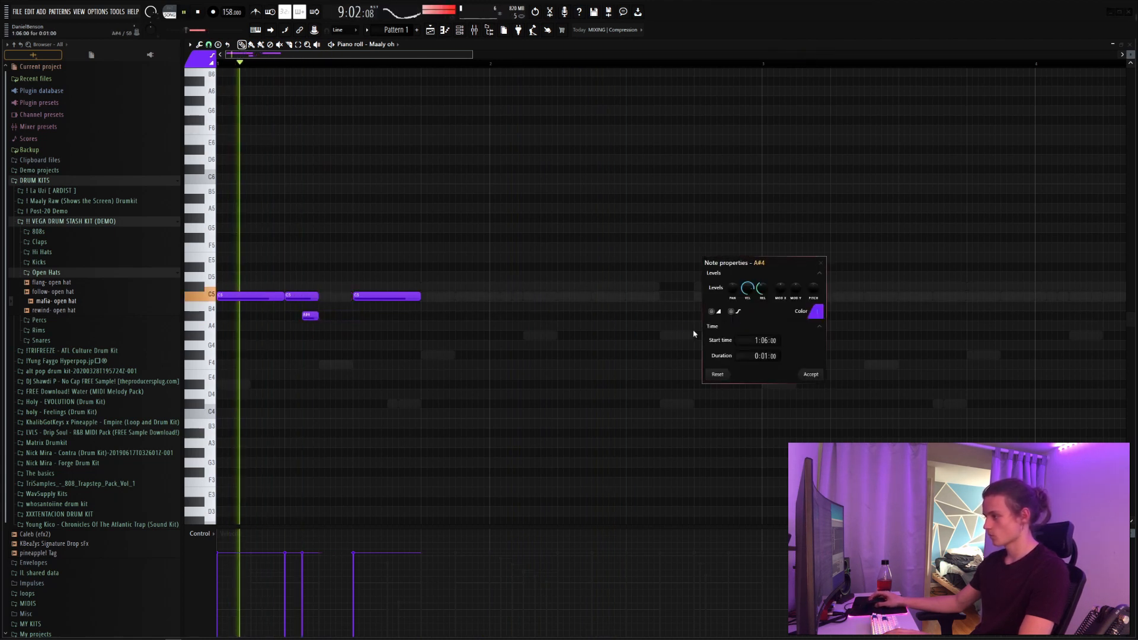
left_click(811, 374)
left_click(702, 373)
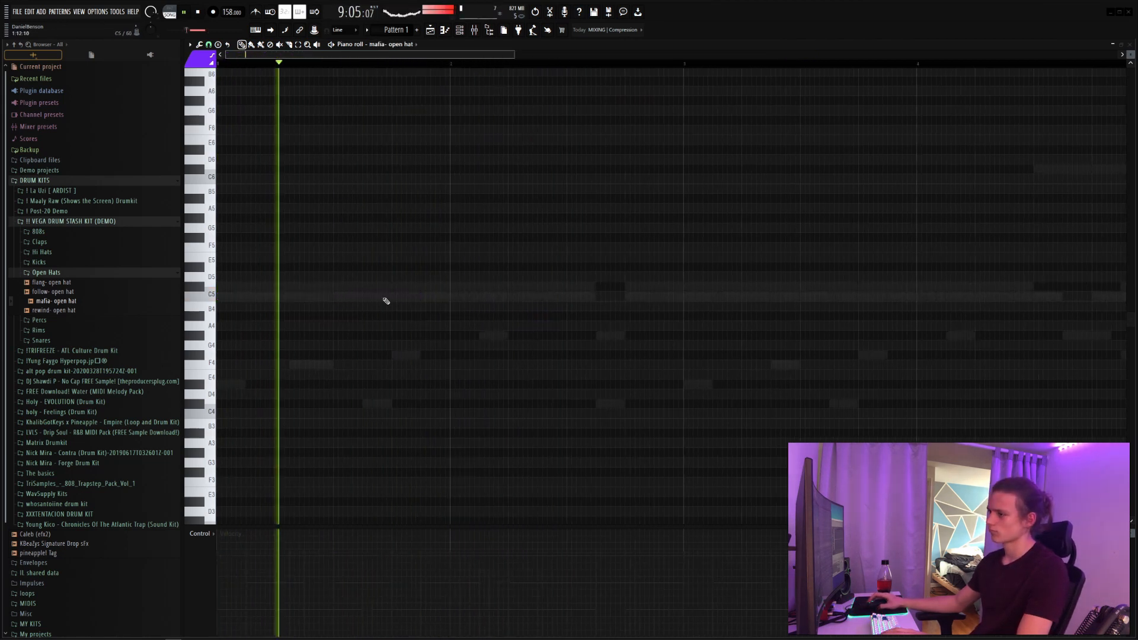
Place four-step mafia open hat notes on C5 at 1:13, 3:13 and 4:09, with a lower velocity on the last one.
left_click(388, 299)
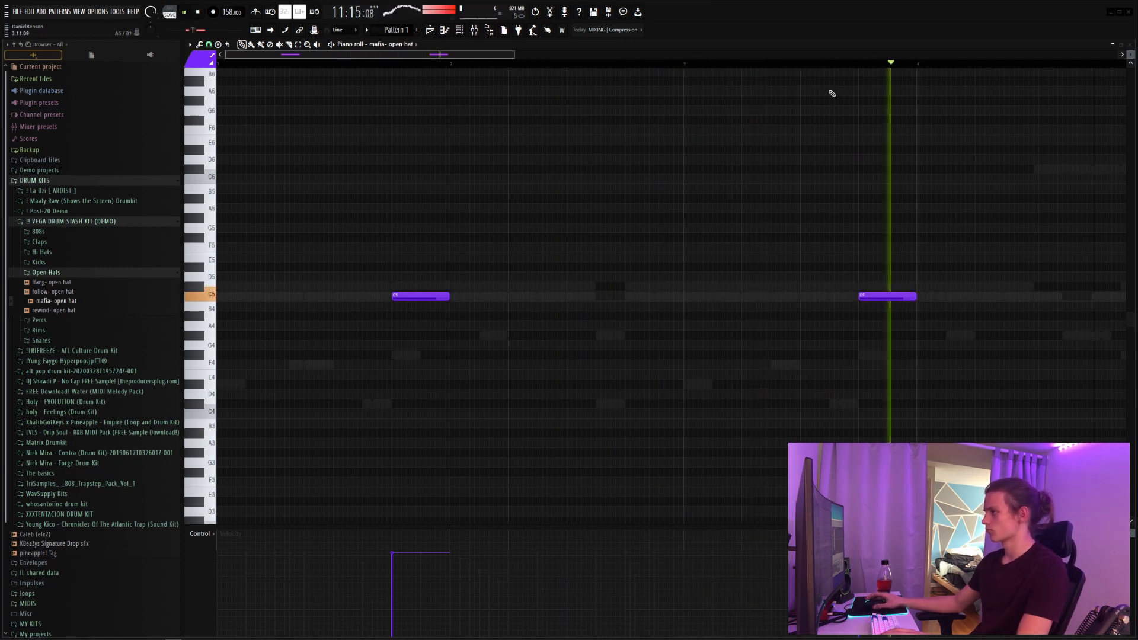
scroll(770, 64, "down", 3)
left_click_drag(669, 299, 670, 345)
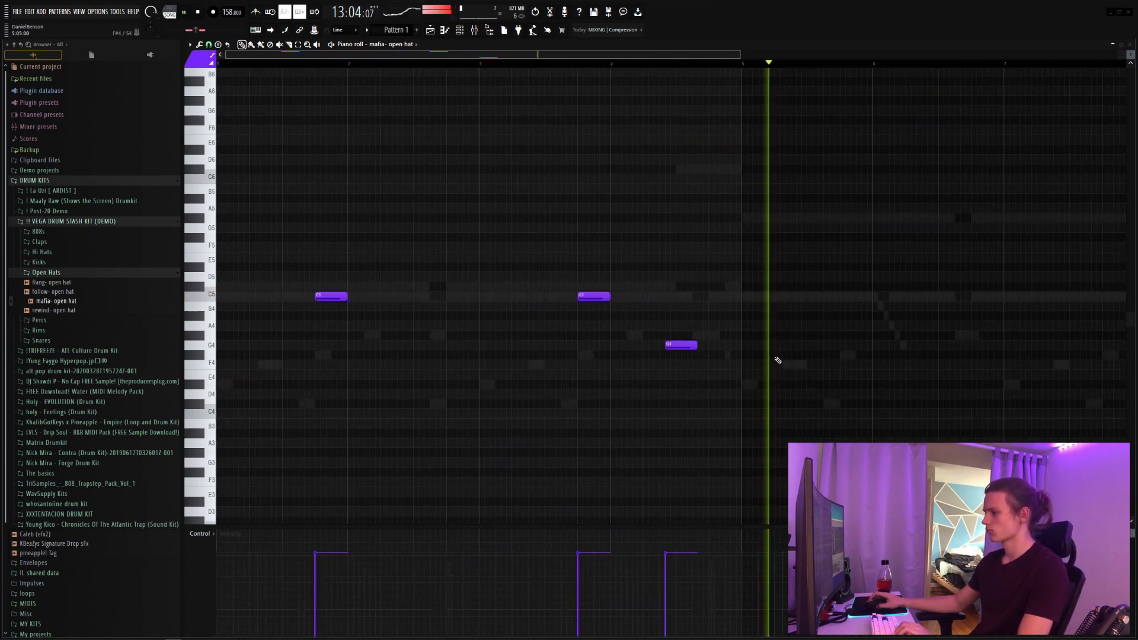
left_click(680, 296)
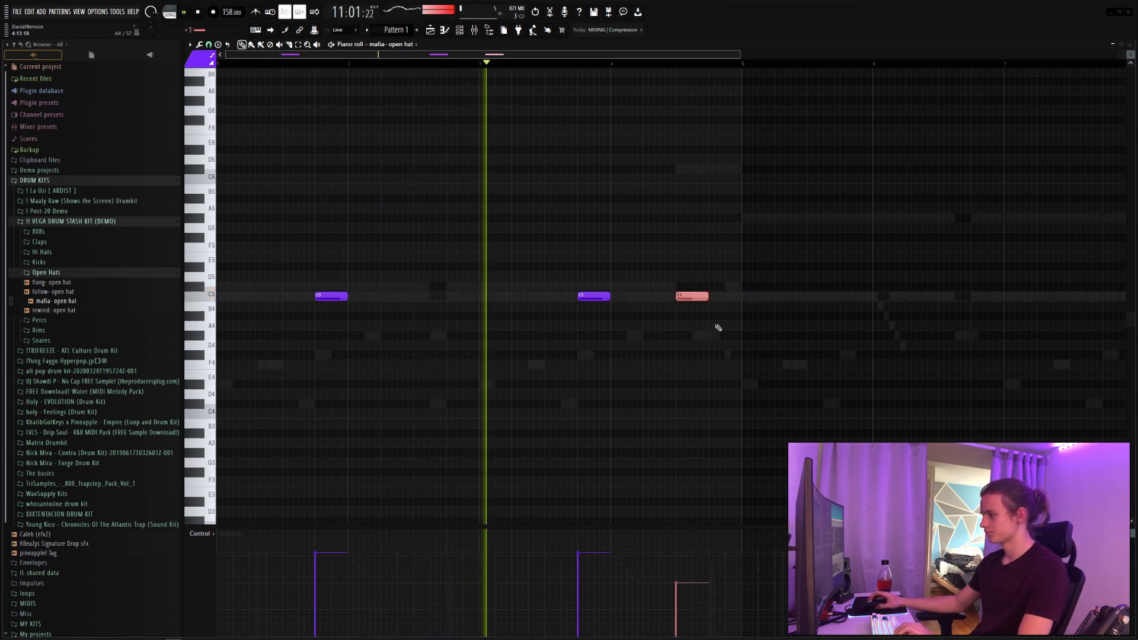
left_click(735, 317)
right_click(735, 318)
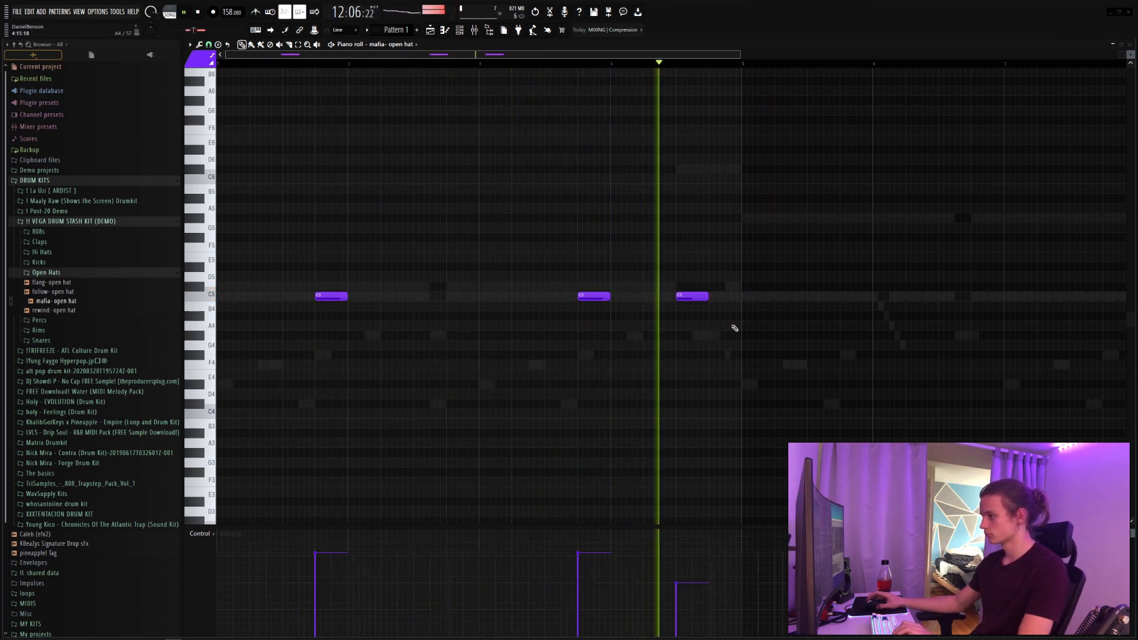